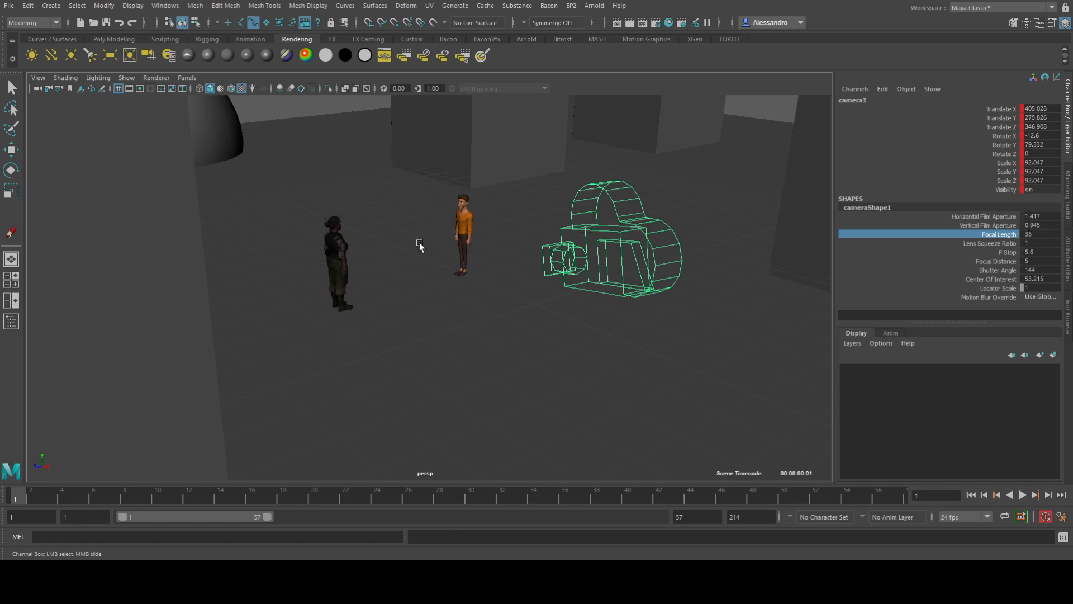
Step: Look through camera1 and orbit it to frame both characters, with Rotate Y about 43.7
key(space)
key(space)
alt+drag(382, 254, 712, 158)
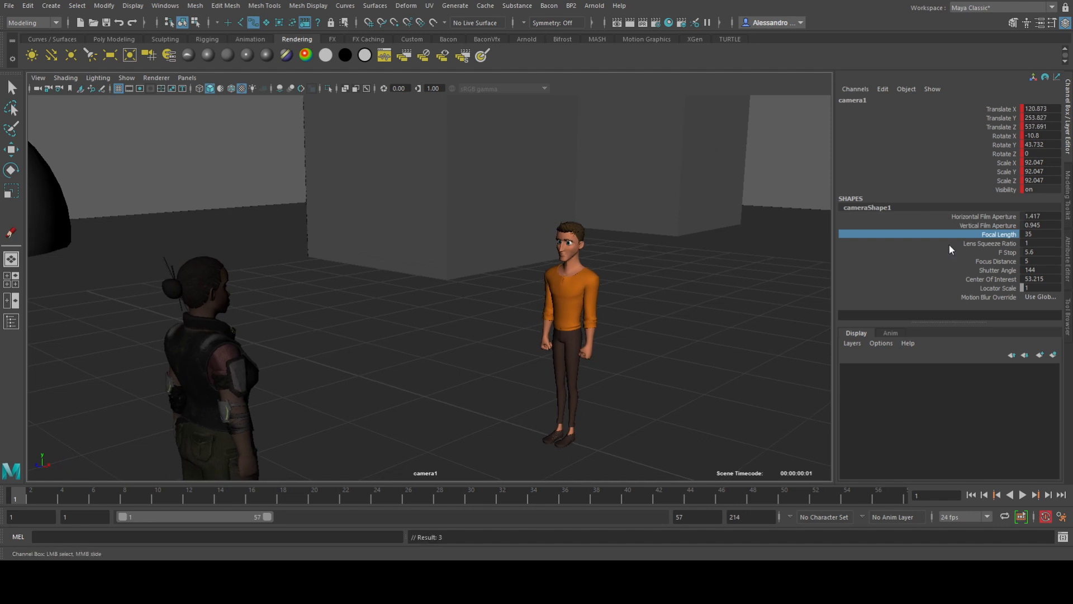
Step: Try a wide focal length of about 9.4 on camera1 and undo it
middle_drag(615, 238, 508, 249)
key(ctrl+z)
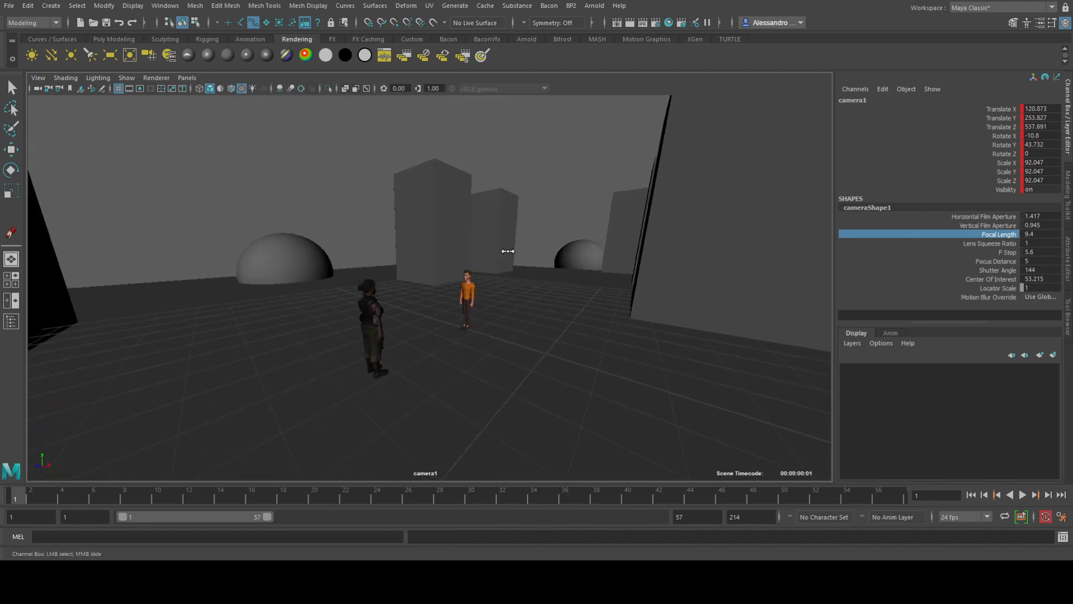
key(ctrl+z)
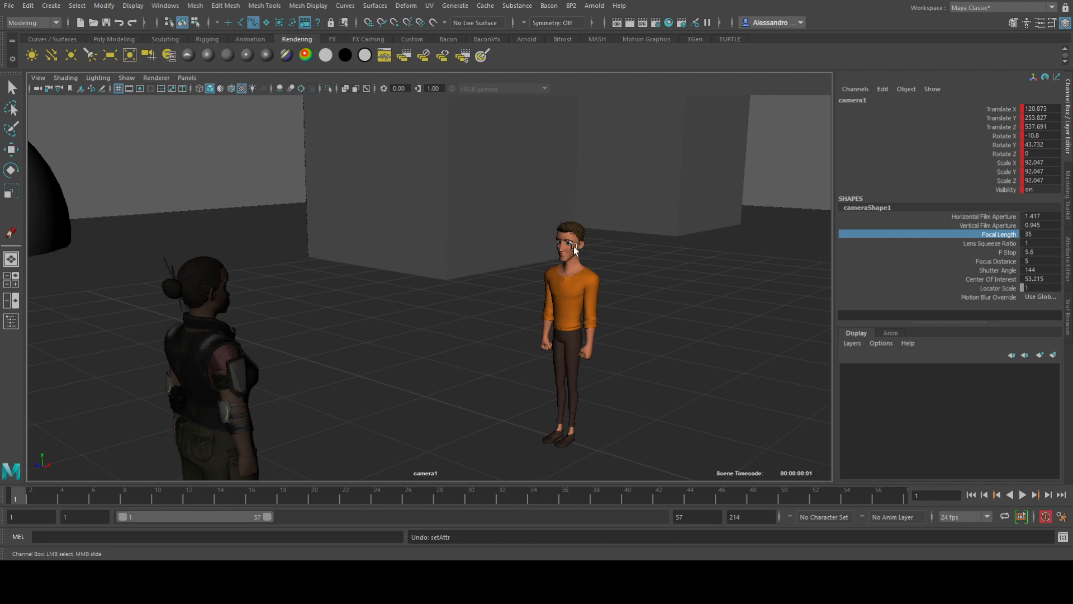
Step: Orbit and pan camera1 behind the dark-clothed character for an over-the-shoulder view, with Rotate Y about 13.3 and Translate X about -130
mouse_move(495, 274)
alt+mouse_down()
mouse_move(480, 263)
mouse_move(486, 270)
alt+mouse_up()
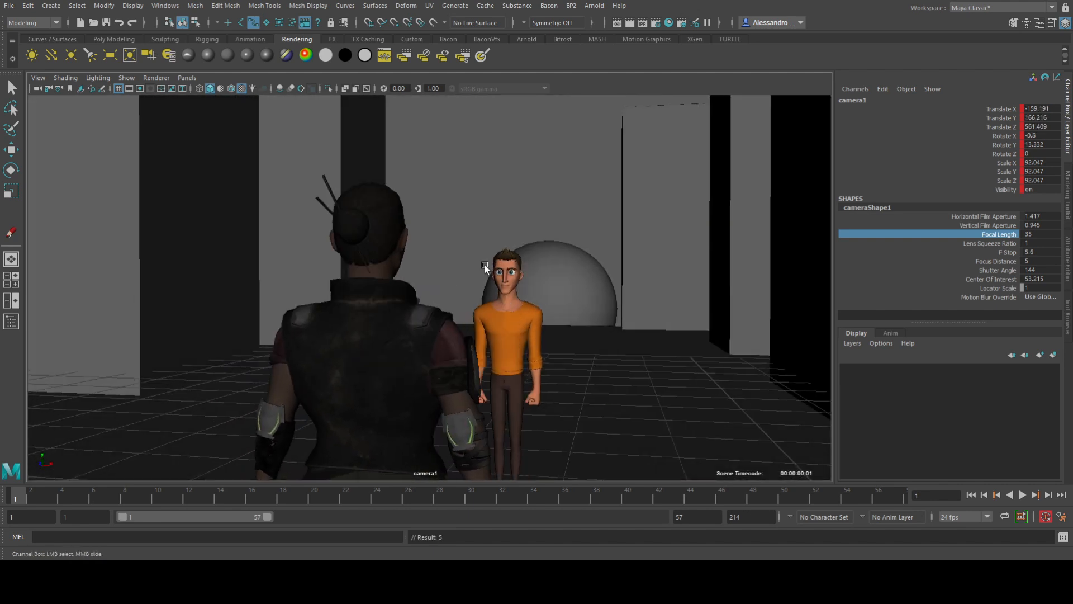
alt+middle_drag(485, 269, 140, 275)
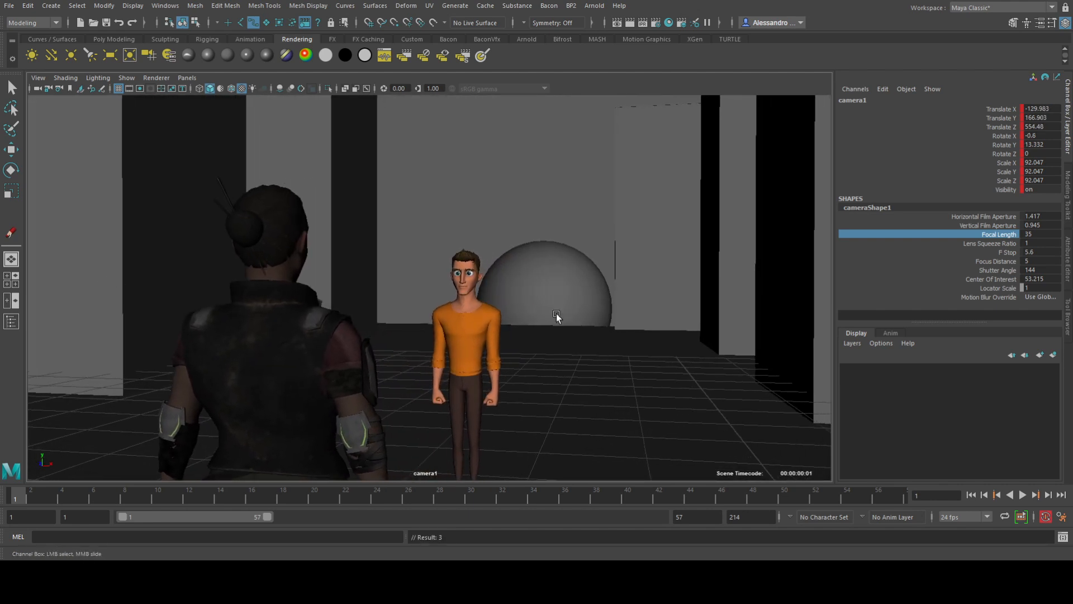
Step: Try different camera1 focal lengths, including about 100.8, 6.9 and 68.4, undoing each change
middle_drag(564, 260, 935, 302)
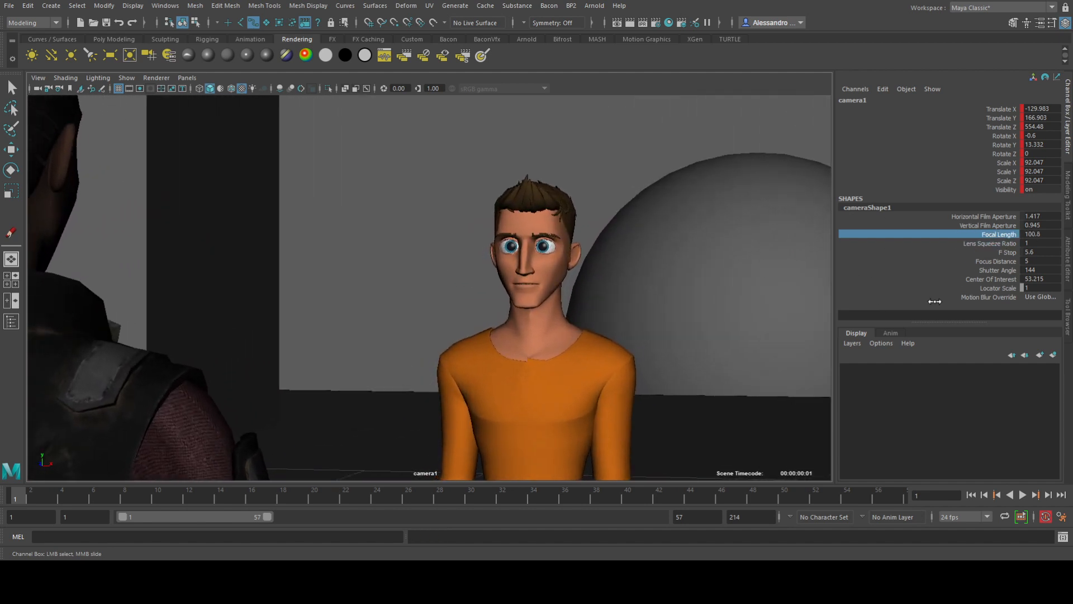
key(ctrl+z)
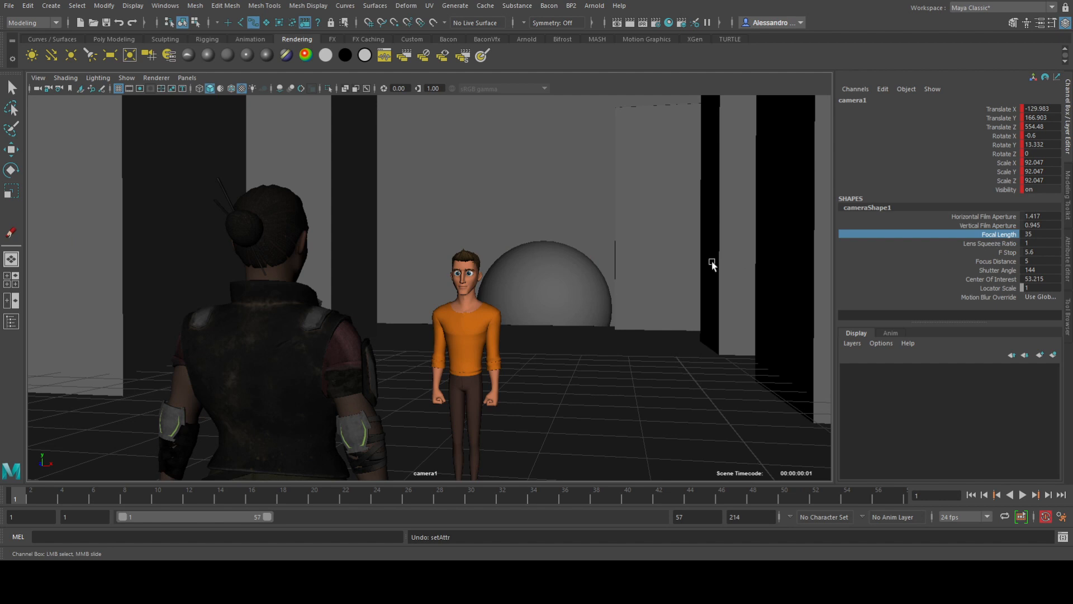
middle_drag(710, 261, 556, 281)
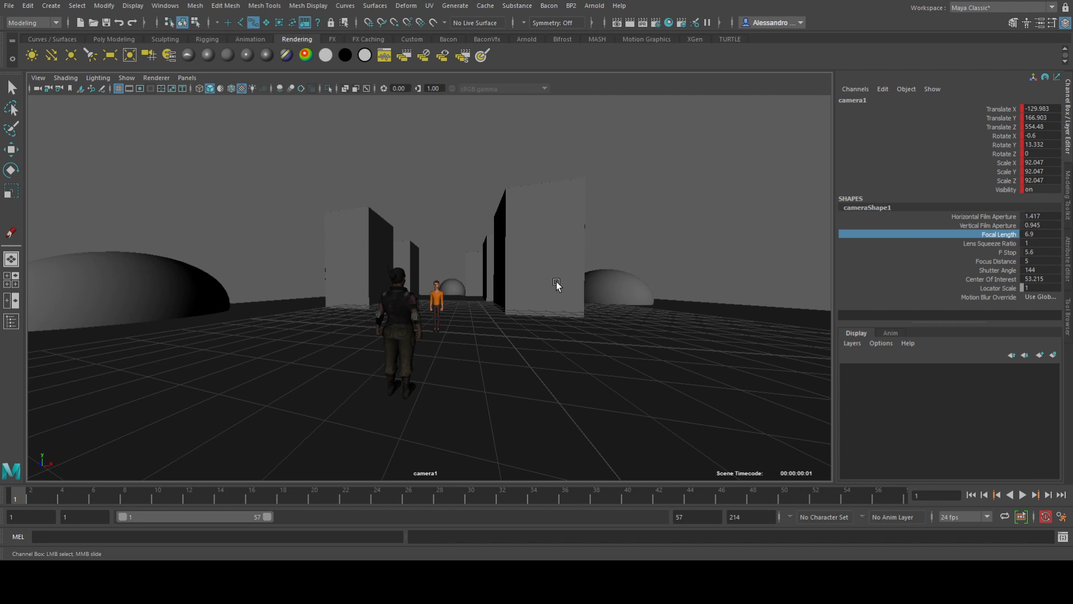
key(ctrl+z)
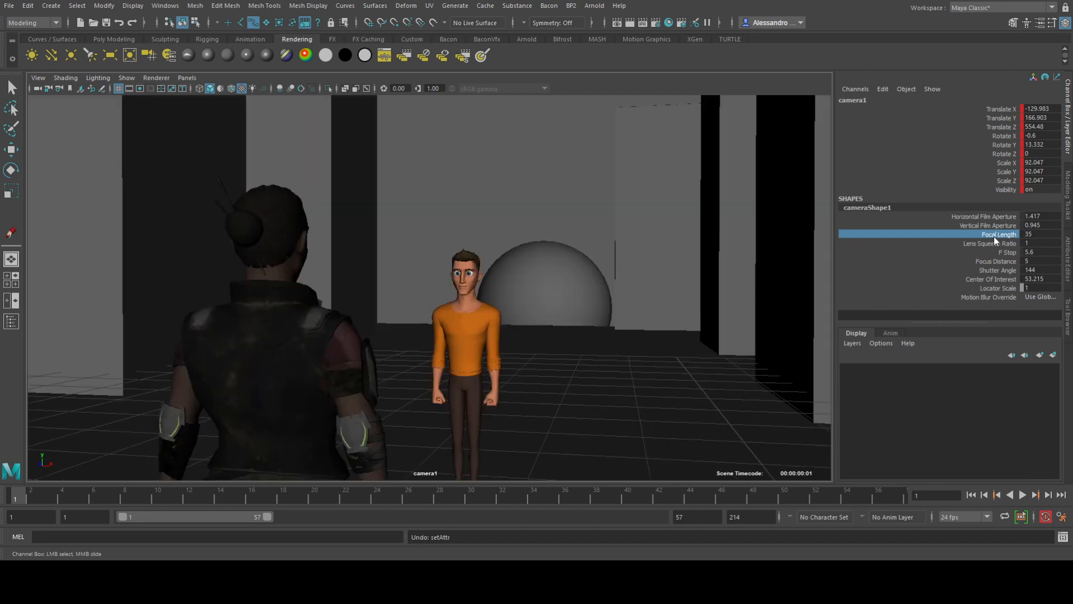
middle_drag(994, 237, 842, 256)
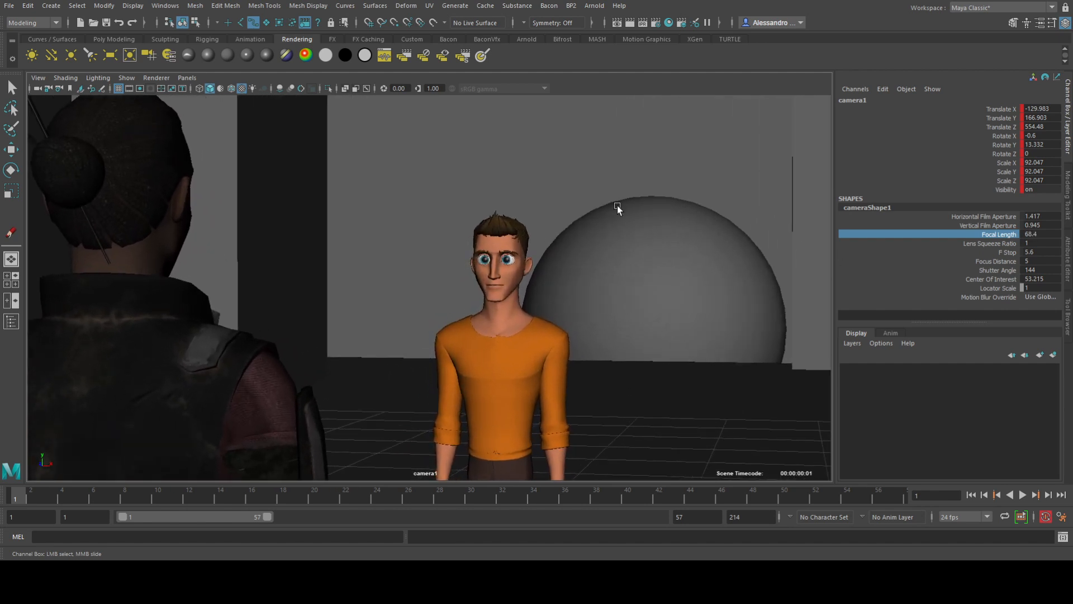
key(ctrl+z)
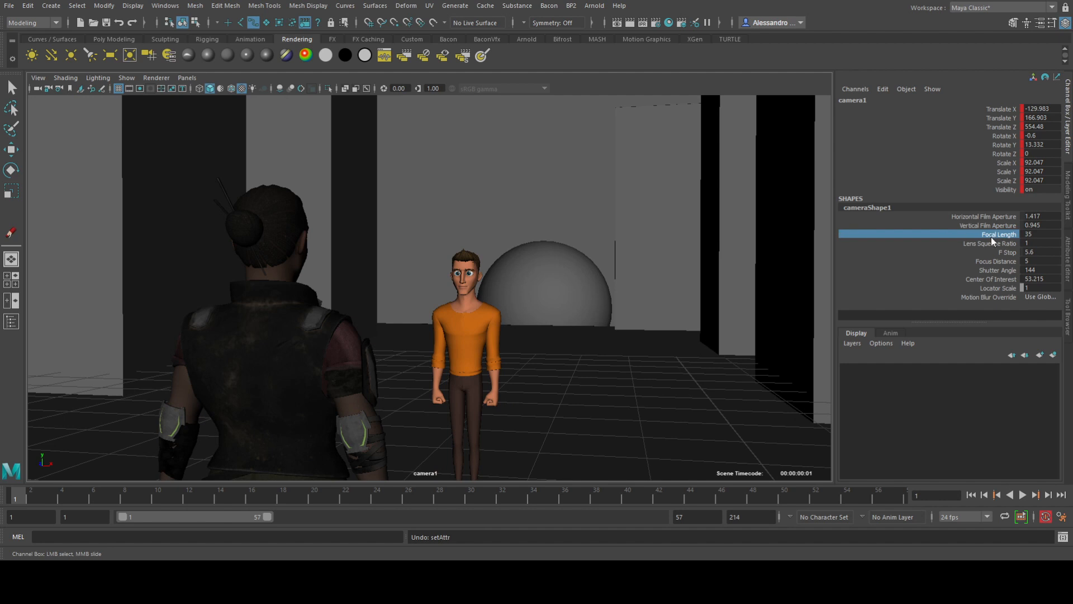
middle_drag(993, 241, 559, 224)
key(ctrl+z)
Step: Move camera1 closer to the dark-clothed character in the perspective view, to a Translate Z of about 419.3
key(space)
key(space)
alt+drag(653, 202, 444, 356)
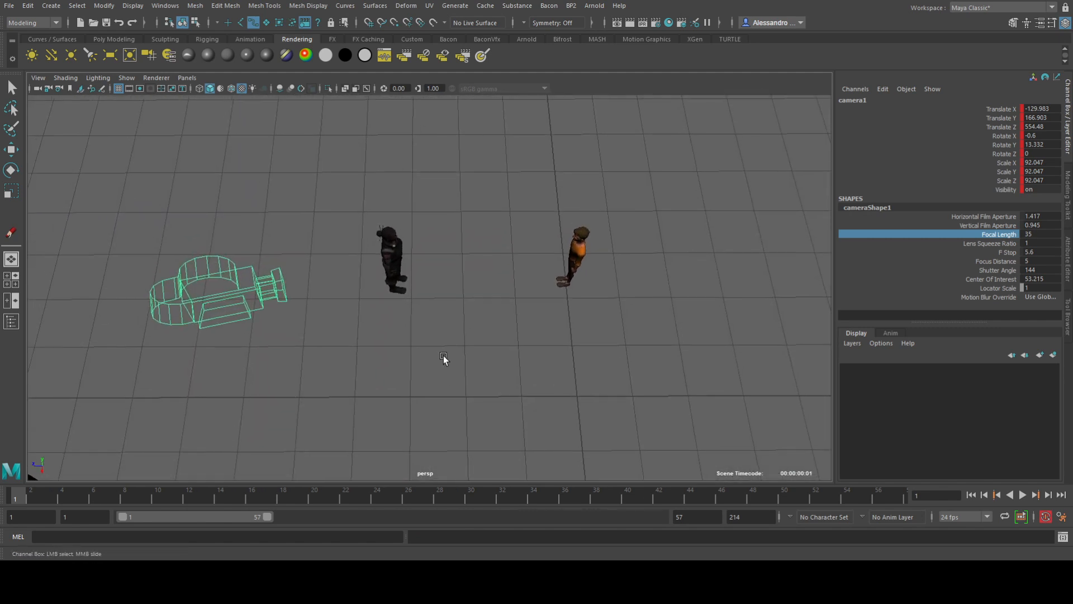
key(w)
drag(200, 289, 506, 313)
alt+middle_drag(434, 313, 506, 296)
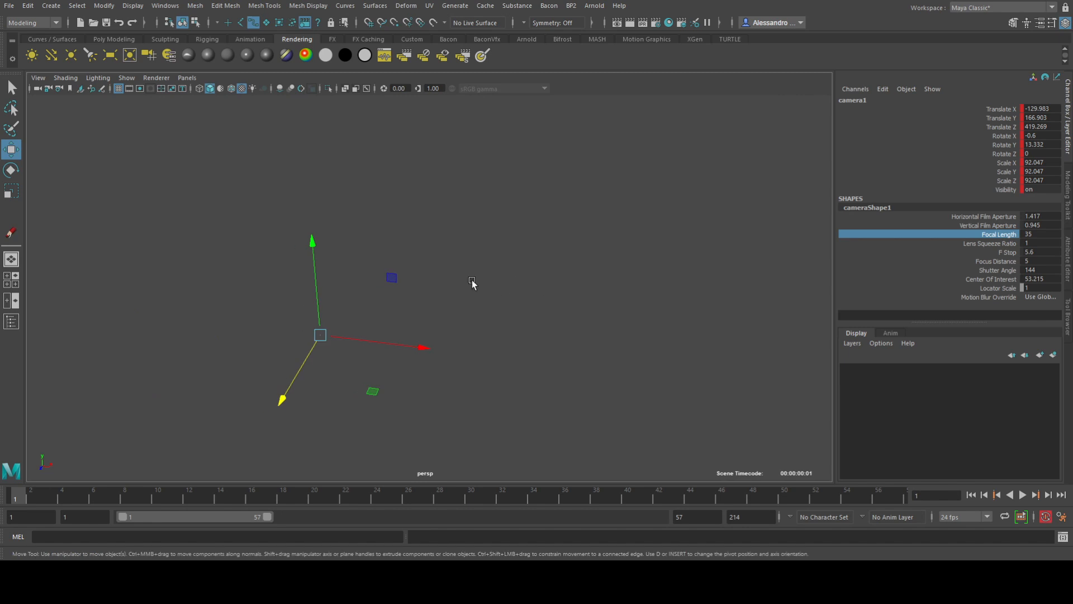
Step: Orbit, dolly and pan through camera1 into a tight over-the-shoulder framing of the orange-shirted character, with Rotate Y about 20.5
key(space)
key(space)
alt+drag(236, 233, 495, 254)
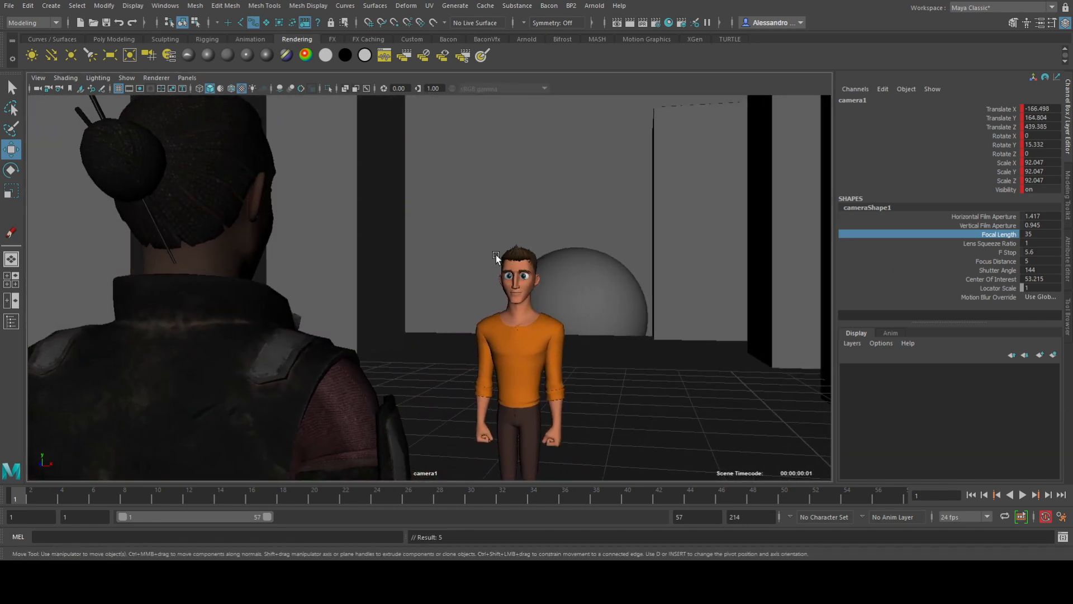
alt+right_drag(495, 253, 573, 291)
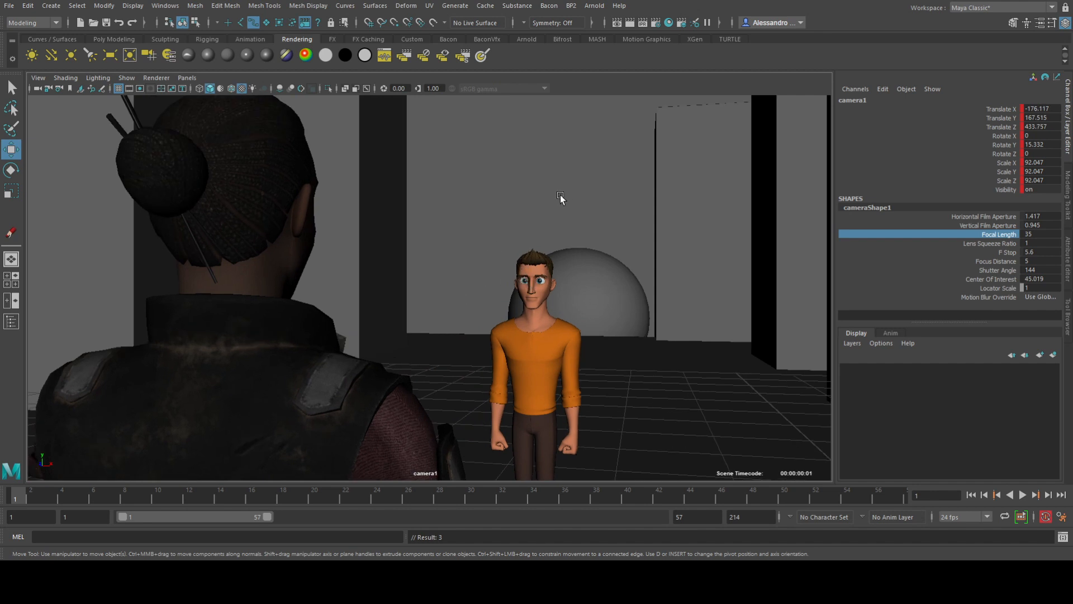
alt+drag(516, 309, 494, 307)
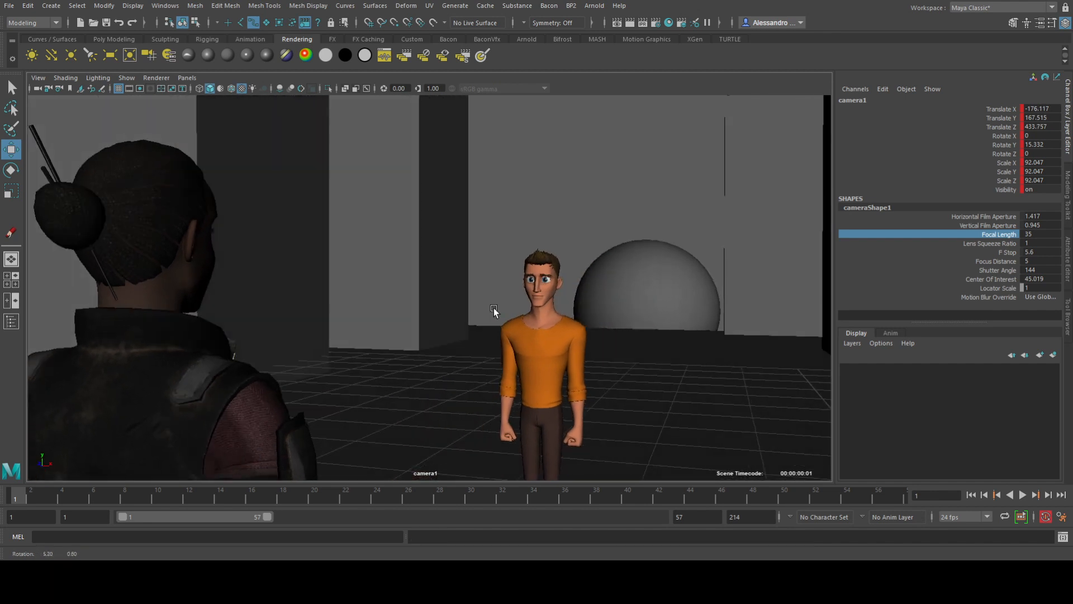
alt+middle_drag(494, 308, 851, 281)
scroll(562, 321, up, 3)
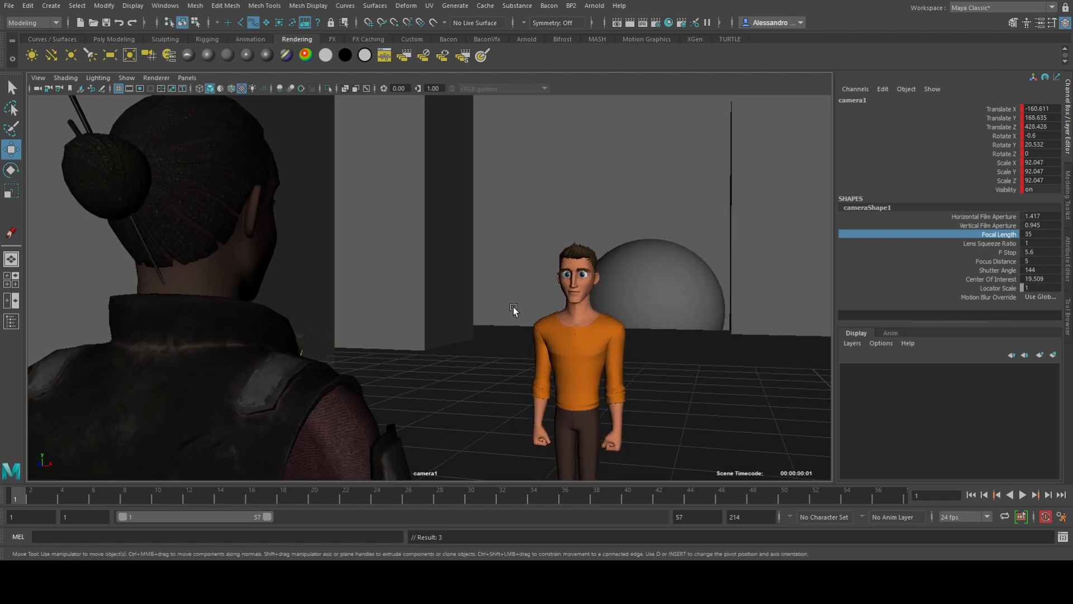
alt+middle_drag(515, 311, 707, 314)
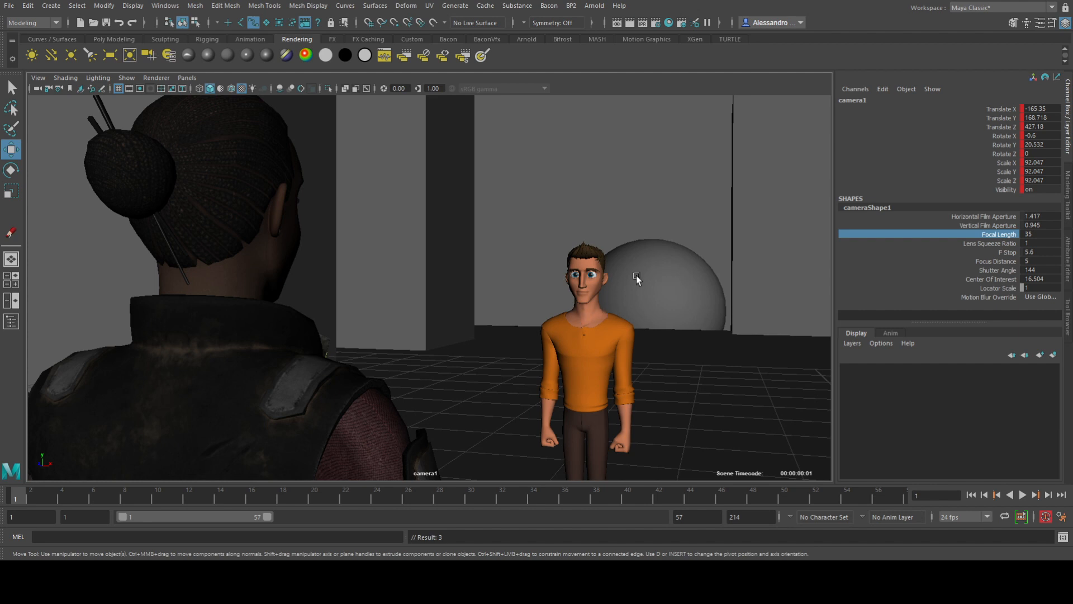
Step: Switch to the four-view layout and display the characters' control curves in the perspective view
key(space)
alt+drag(637, 273, 696, 204)
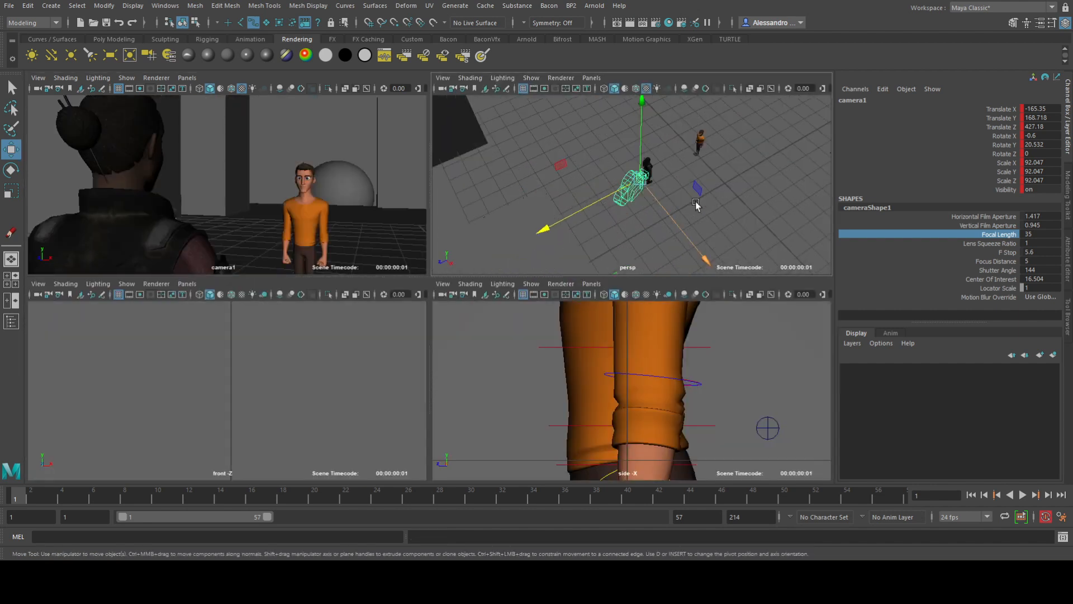
alt+middle_drag(696, 204, 631, 199)
scroll(513, 127, up, 6)
click(528, 79)
click(552, 147)
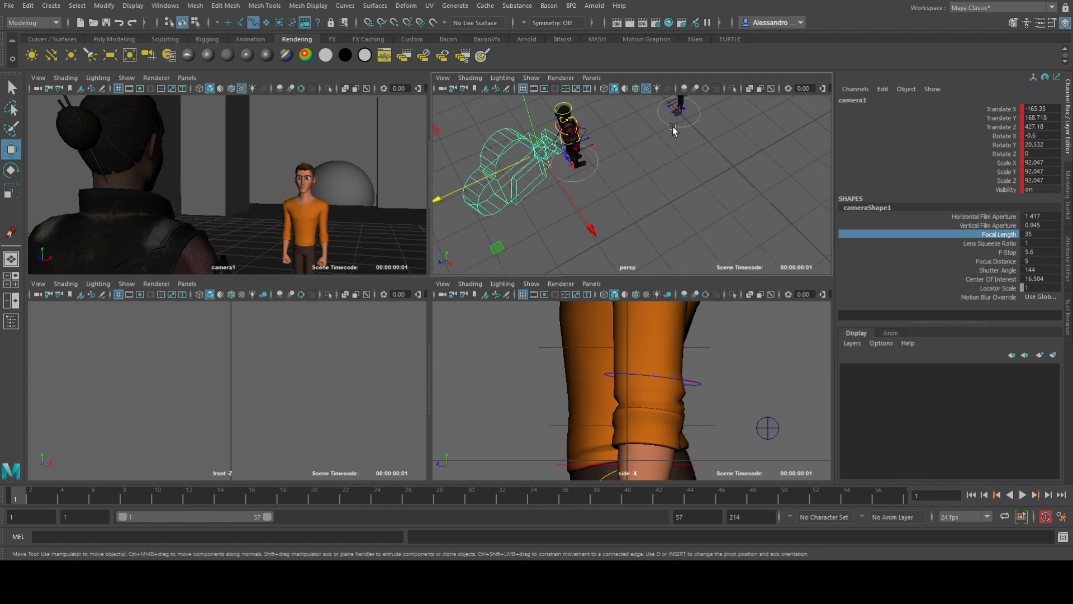
Step: Try moving the orange-shirted character's root control across the floor and undo the move
click(674, 130)
scroll(676, 132, down, 3)
drag(660, 215, 630, 240)
key(ctrl+z)
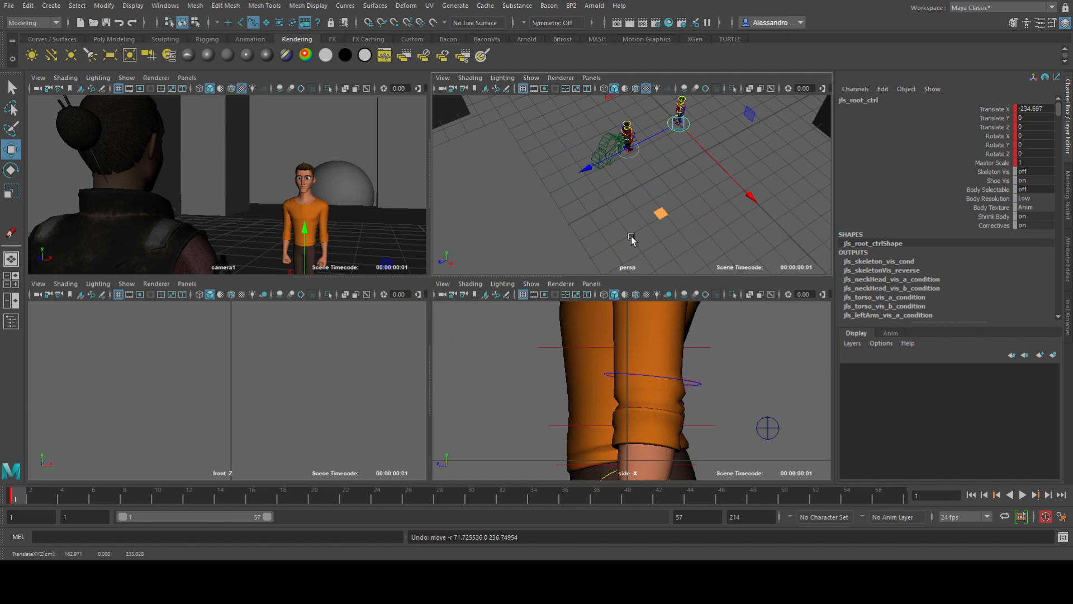
Step: Select camera1 and raise its focal length to 85.4 while viewing through it
click(609, 168)
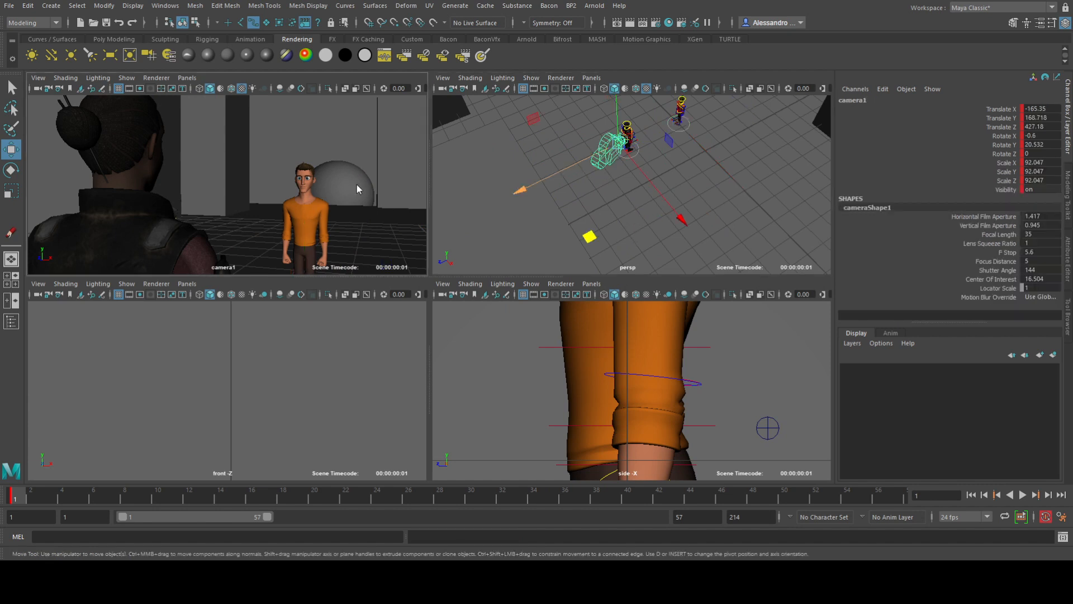
key(space)
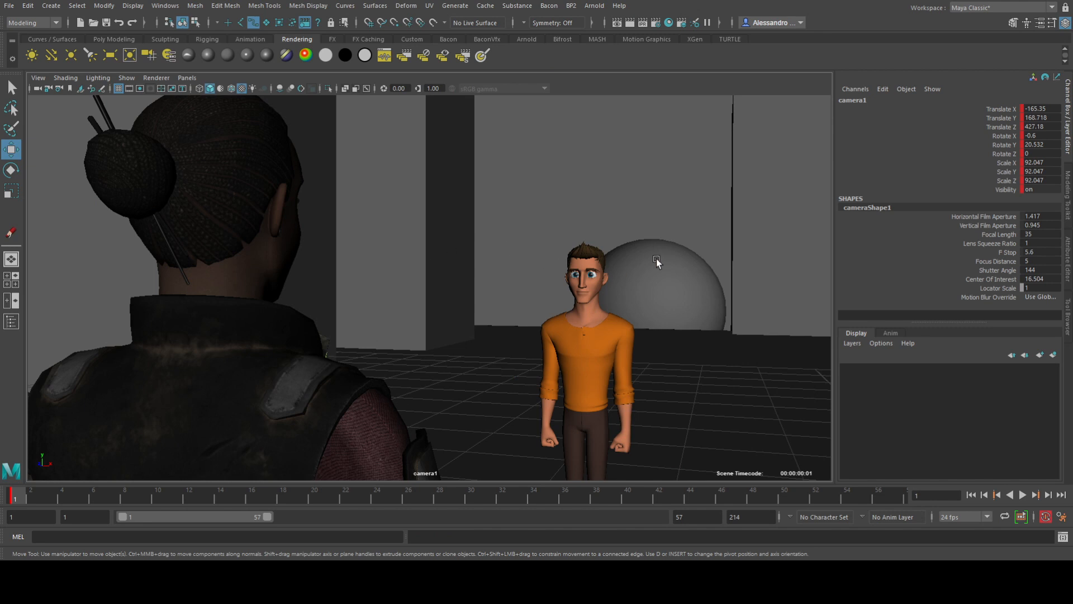
click(1001, 234)
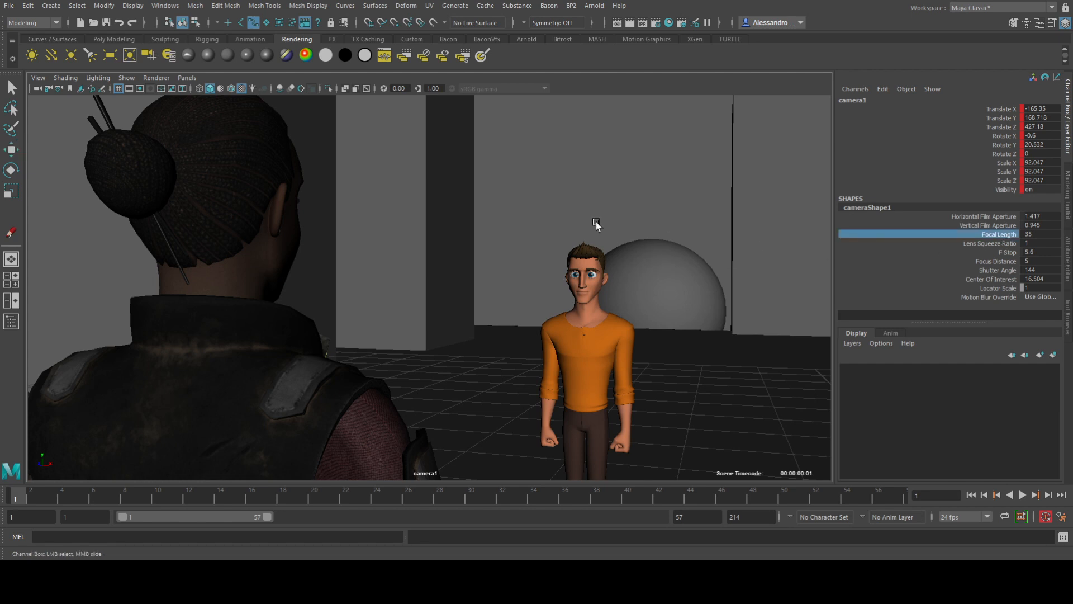
middle_drag(596, 221, 779, 258)
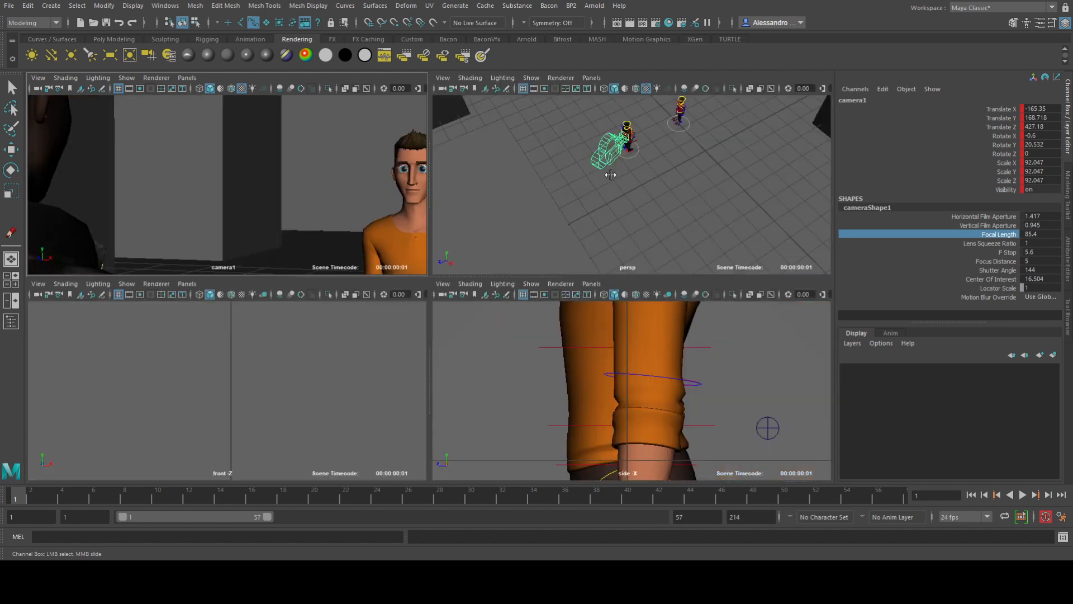
Step: Move camera1 away from the characters to about X -100.9, Z 578.8 and increase its focal length to 114
key(space)
key(w)
drag(594, 162, 567, 188)
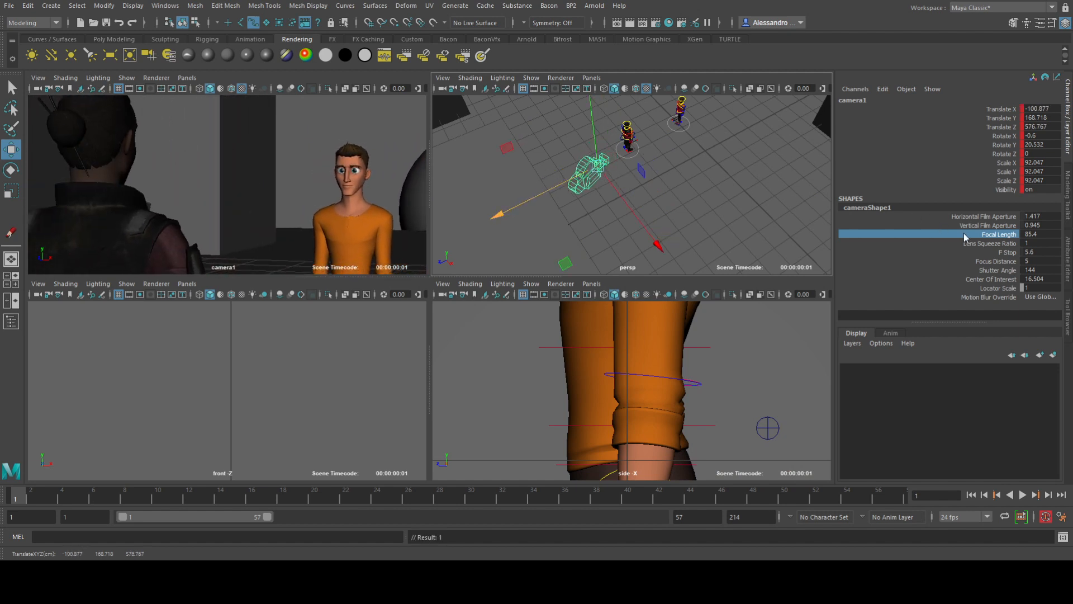
click(942, 236)
middle_drag(709, 213, 620, 190)
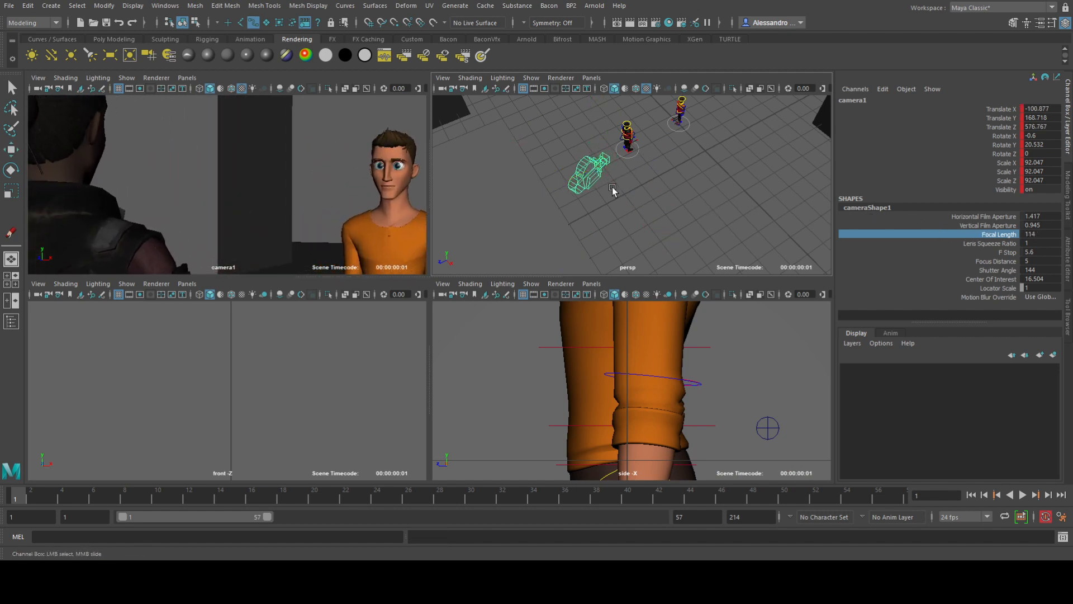
Step: Rotate camera1 to about 14.4 in Y and reposition it at about X -143.9, Z 558.5 to reframe the over-the-shoulder shot
key(e)
drag(616, 256, 627, 210)
key(w)
key(e)
drag(592, 250, 585, 253)
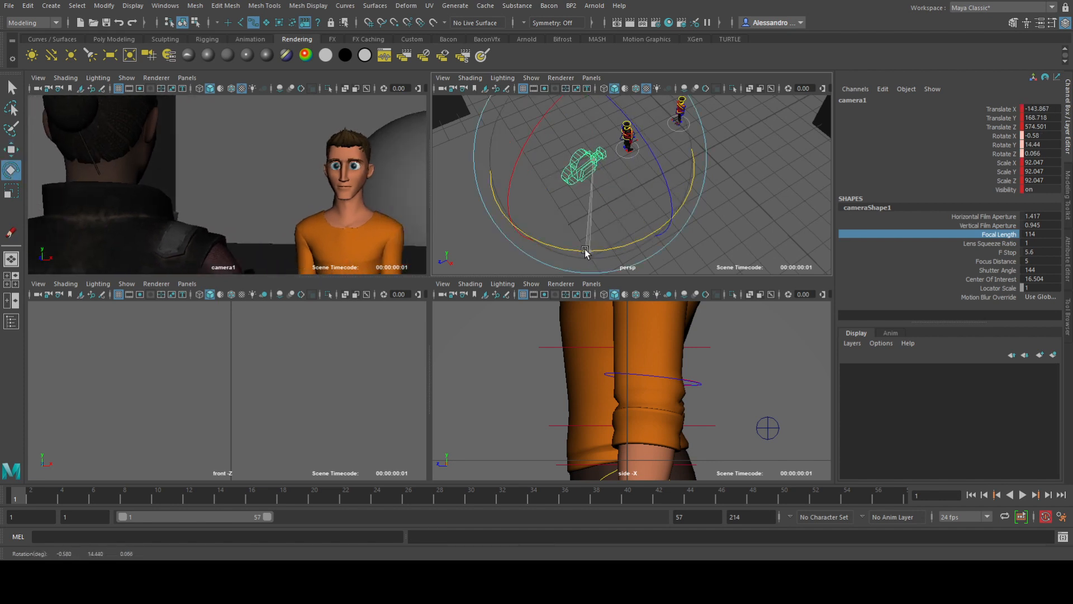
key(w)
drag(549, 197, 540, 190)
key(space)
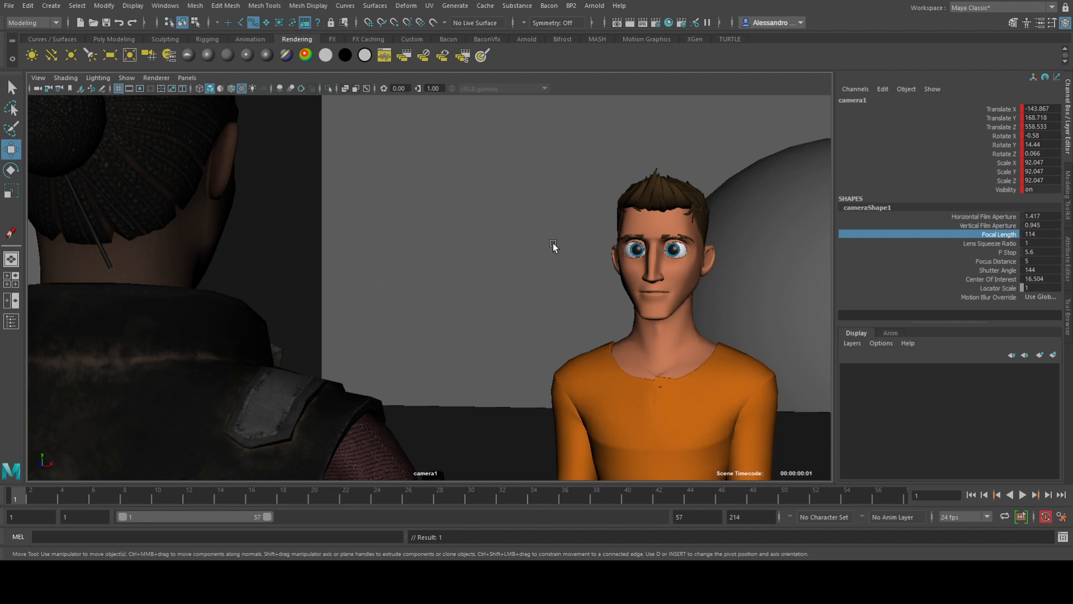
Step: Try moving camera1 past the dark-clothed character to about X -177, Z 275.6 and undo the move
key(space)
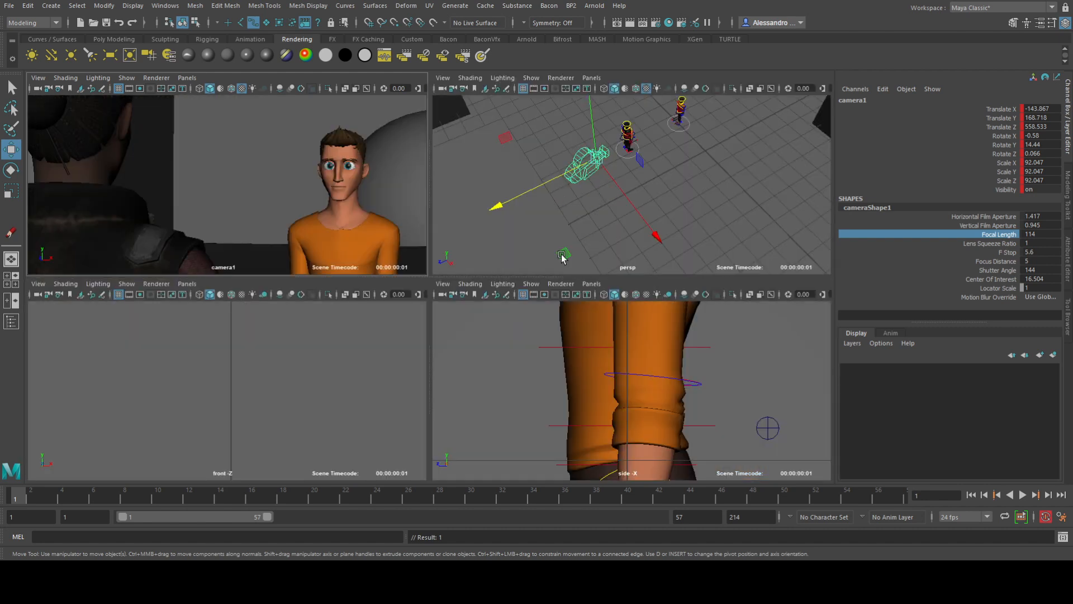
drag(563, 253, 619, 219)
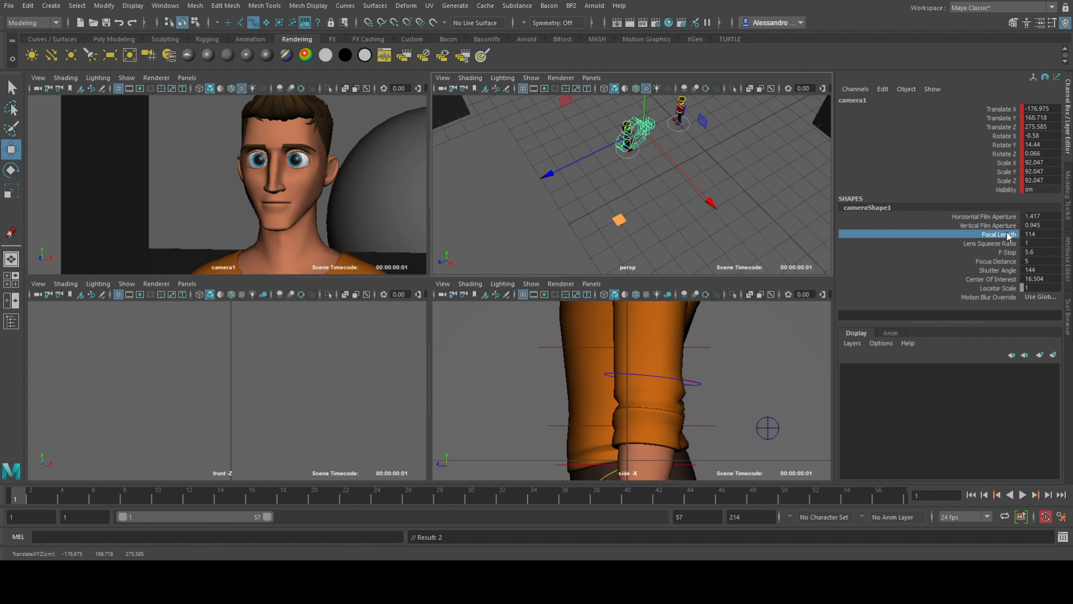
key(ctrl+z)
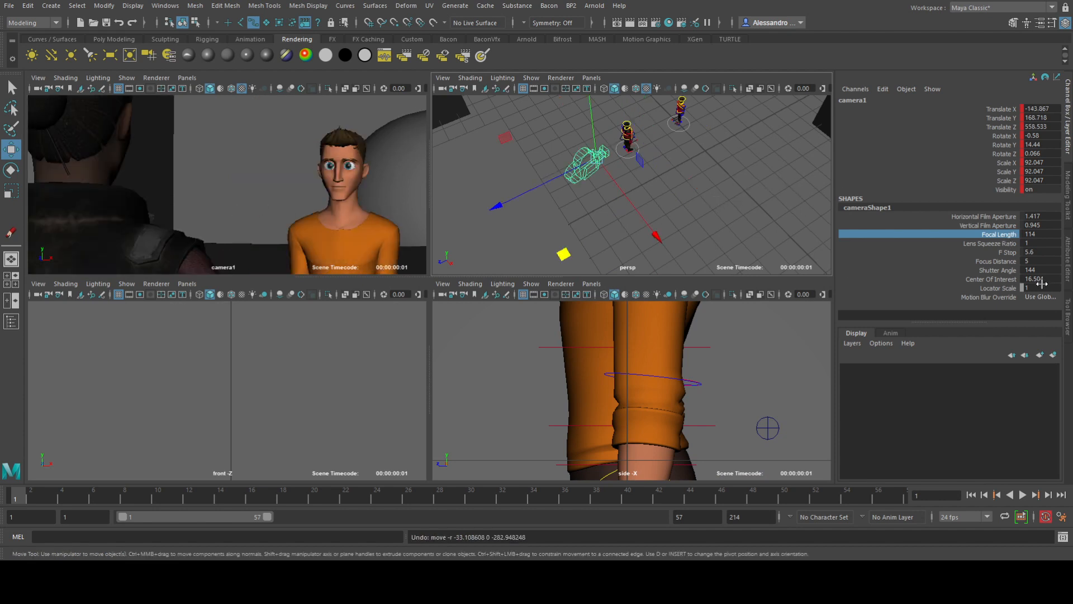
Step: Turn on depth of field for cameraShape1 and enlarge the camera1 view to fill the workspace
click(1068, 263)
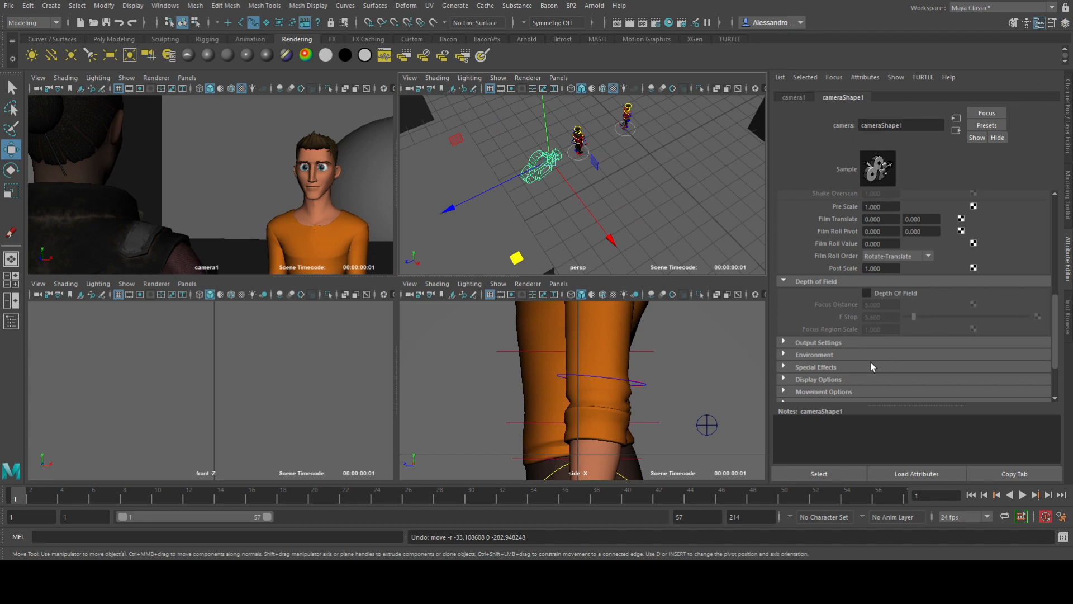
scroll(871, 362, down, 2)
scroll(819, 358, down, 1)
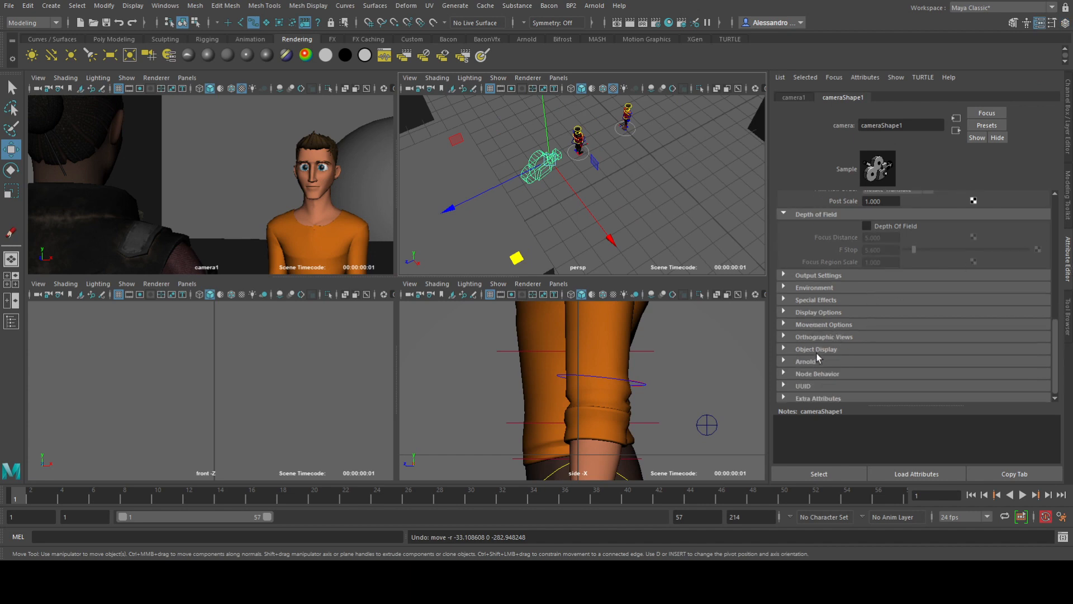
scroll(834, 288, up, 3)
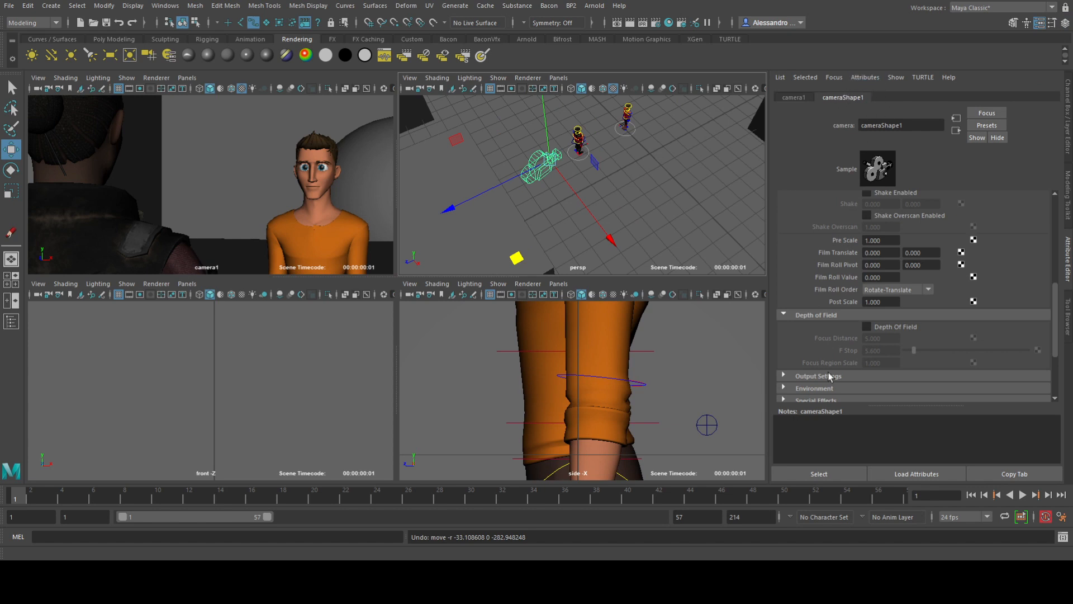
click(867, 327)
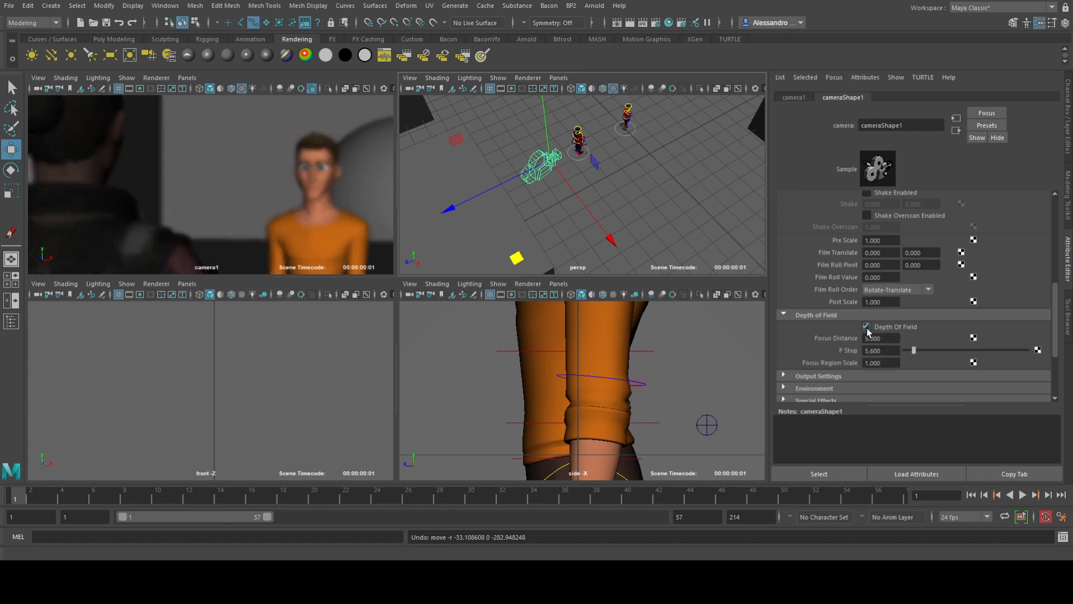
key(space)
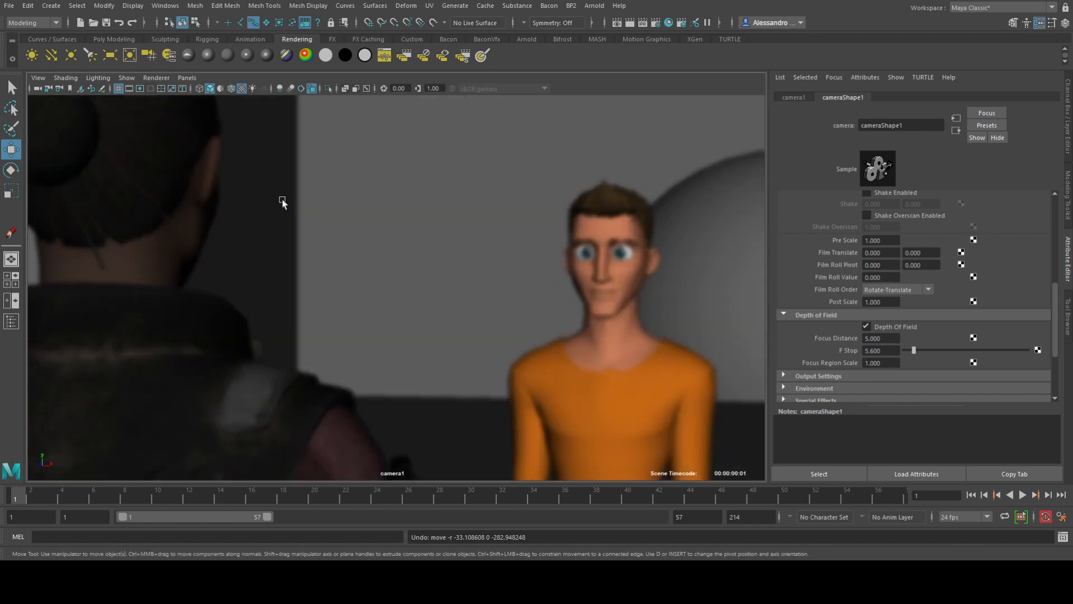
Step: Set camera1's focus distance to 200 and lower its F Stop to 1
click(886, 341)
text(200)
key(Return)
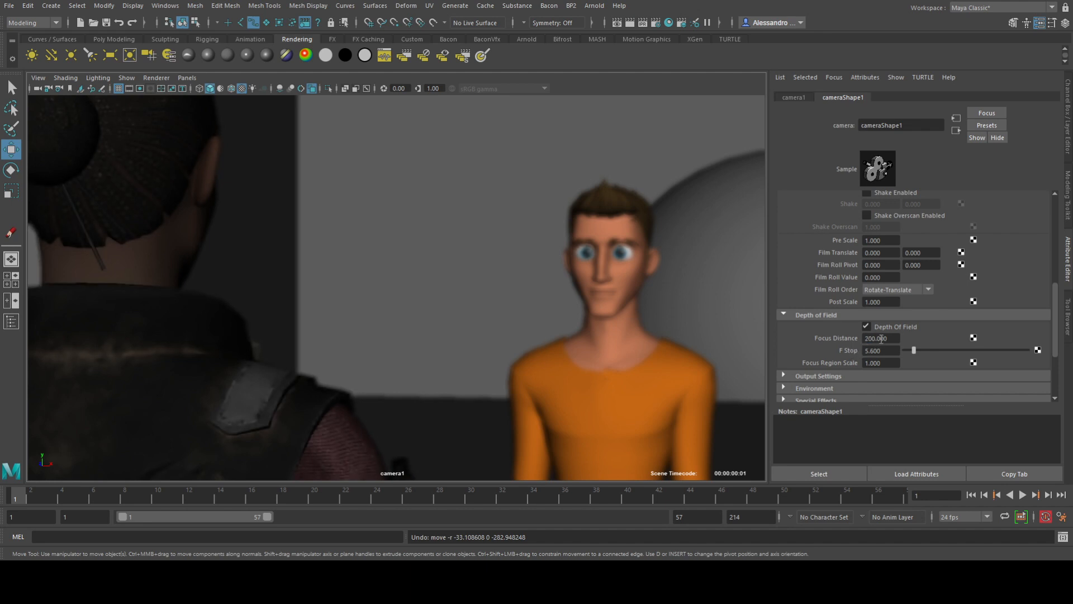
drag(914, 351, 852, 355)
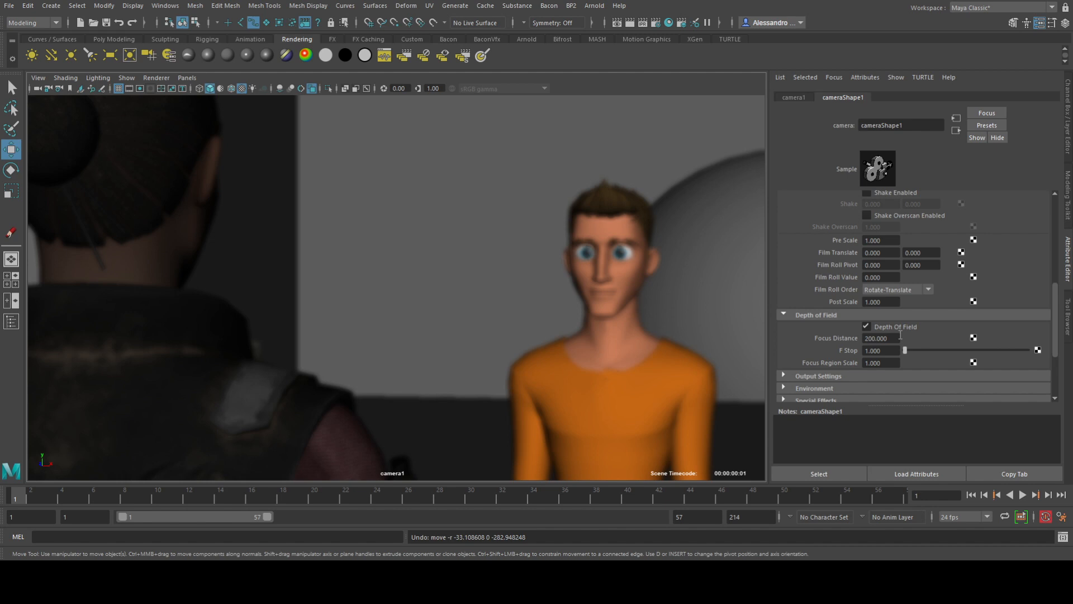
Step: Lower camera1's focal length to about 16 for a wide view of both characters
scroll(1029, 260, up, 5)
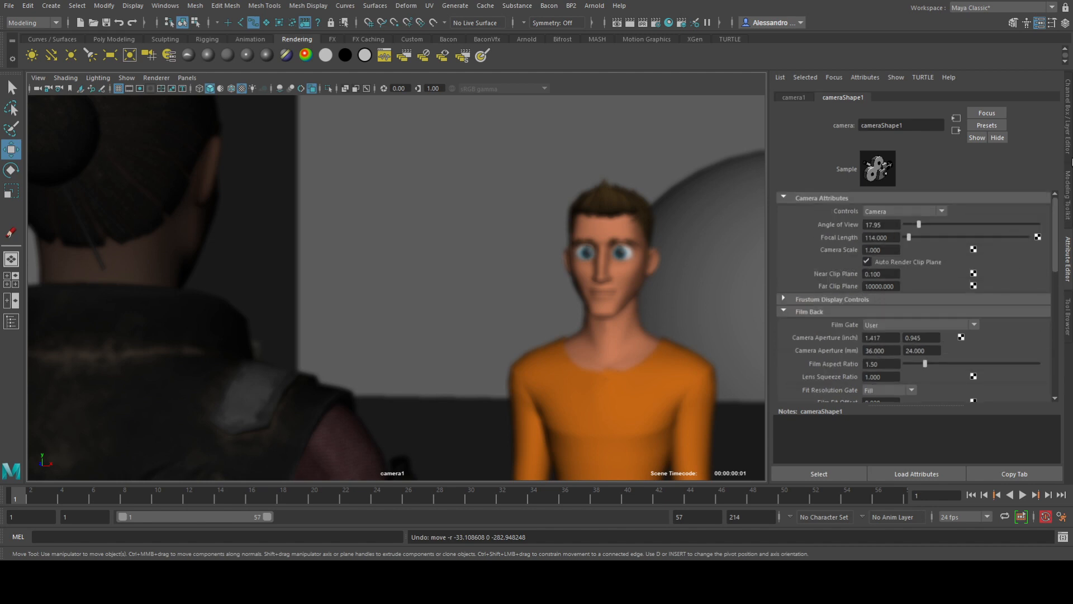
click(1069, 146)
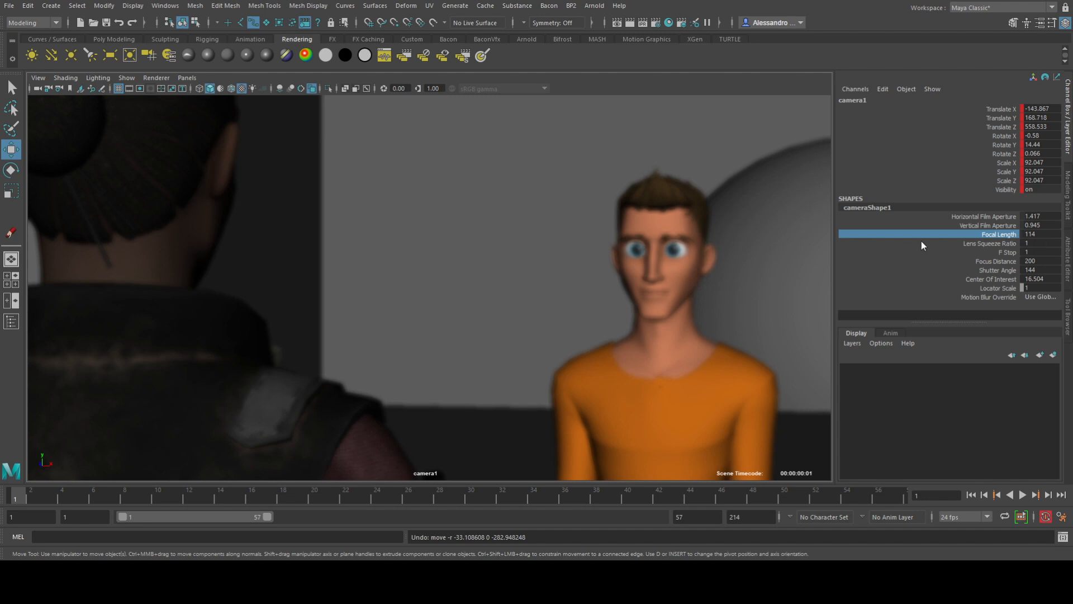
click(993, 238)
middle_drag(538, 249, 175, 257)
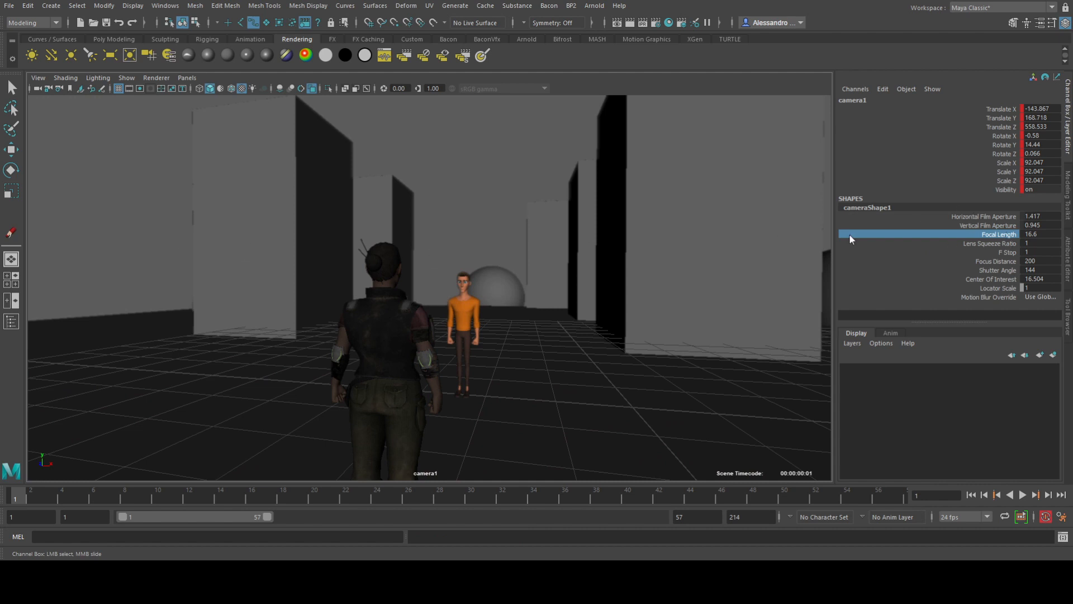
scroll(542, 214, up, 1)
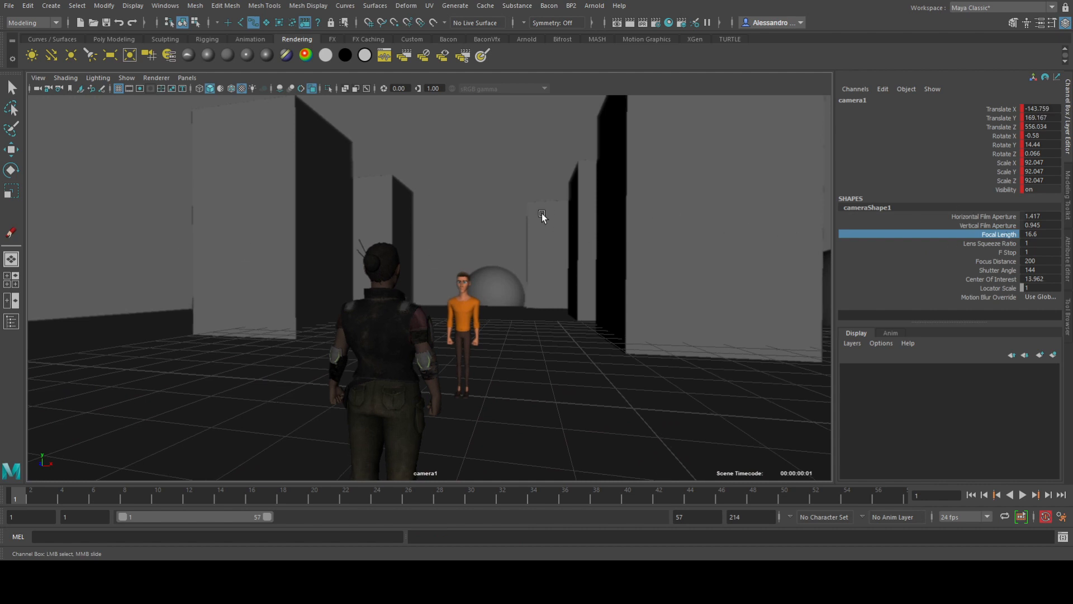
Step: Move camera1 closer behind the dark-clothed character, to about X -177, Z 391.8, and view the shot through it
key(space)
click(566, 182)
key(w)
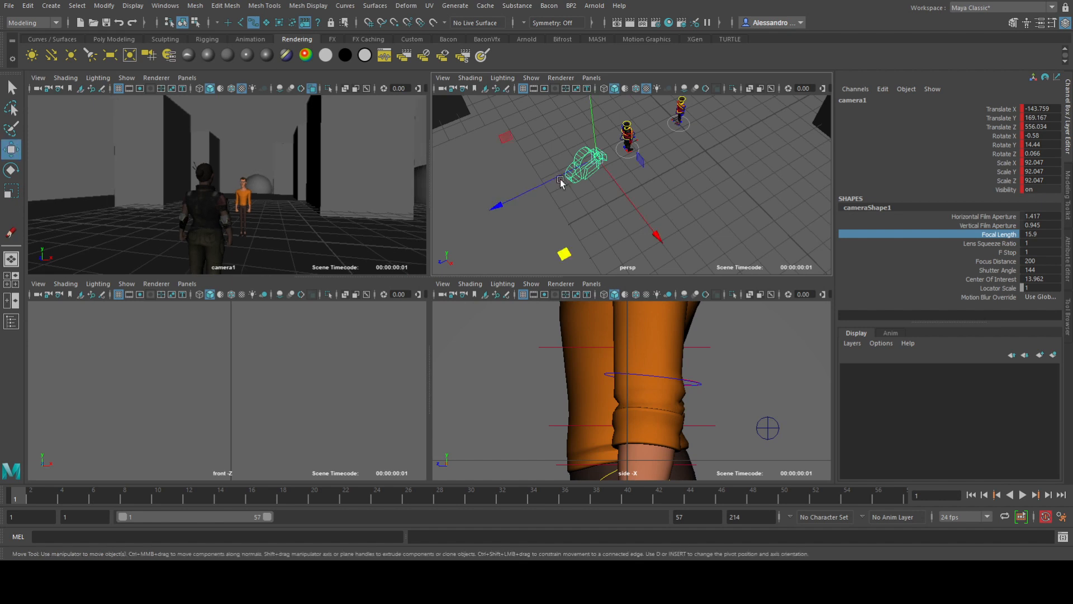
drag(561, 179, 638, 182)
key(space)
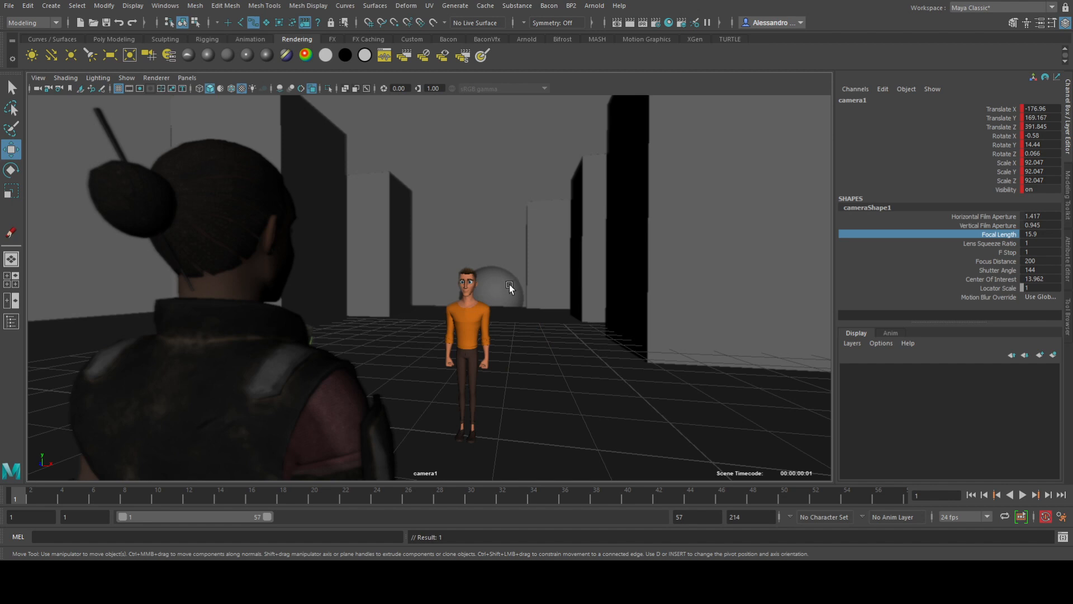
Step: Turn off depth of field for cameraShape1 and return to camera1's channel attributes
key(ctrl+a)
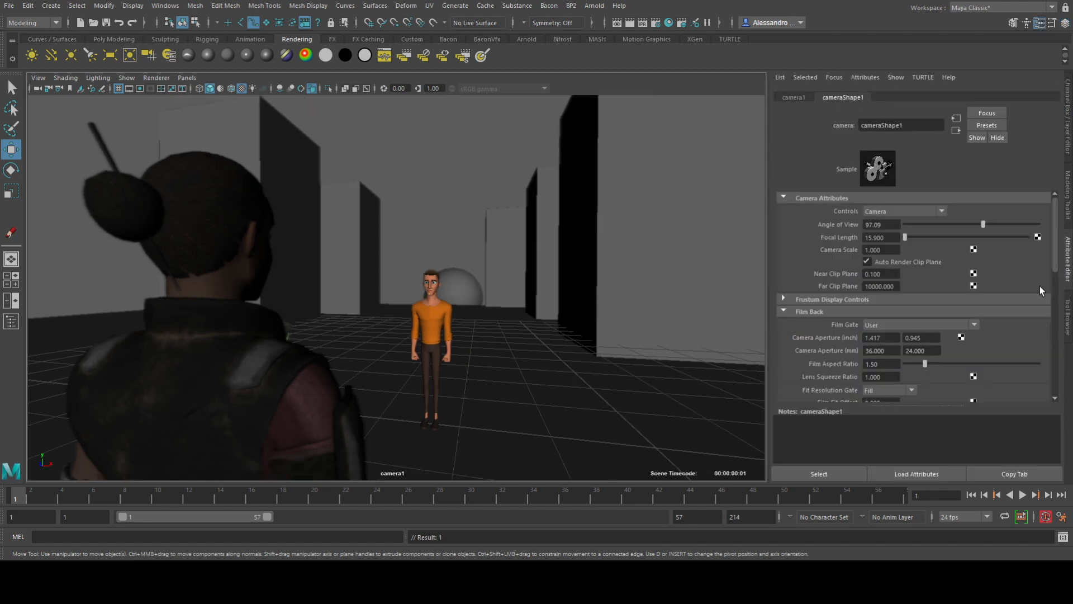
scroll(864, 320, down, 3)
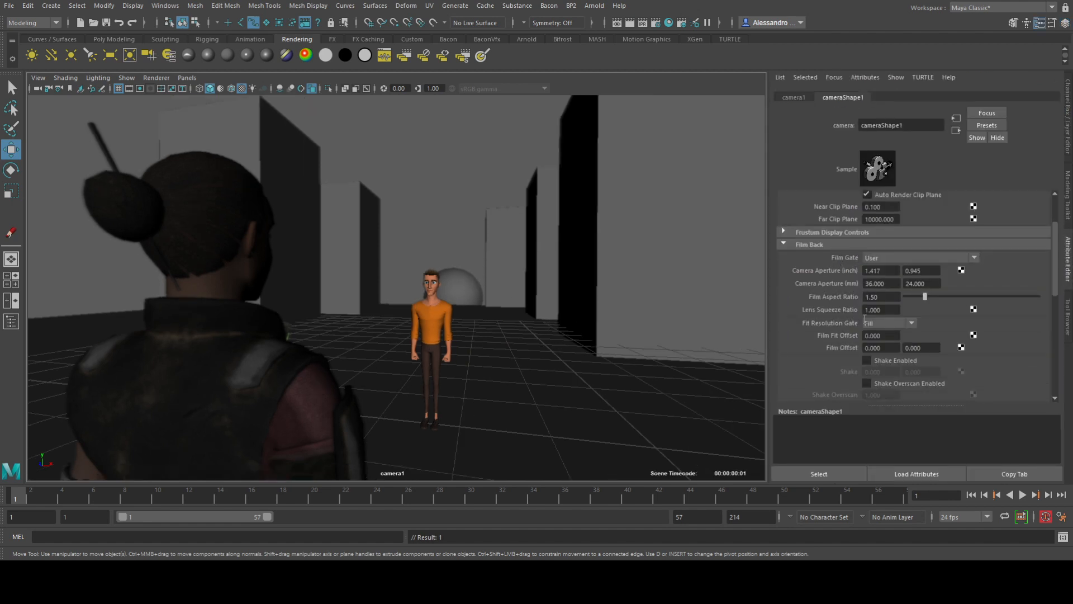
scroll(872, 325, up, 3)
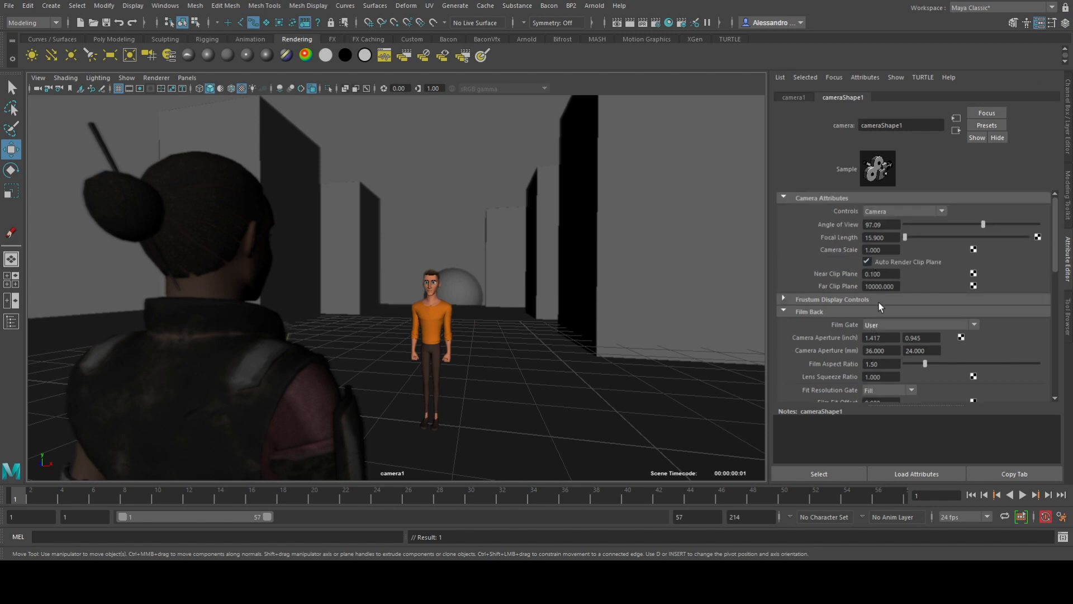
scroll(853, 307, down, 5)
scroll(857, 313, down, 4)
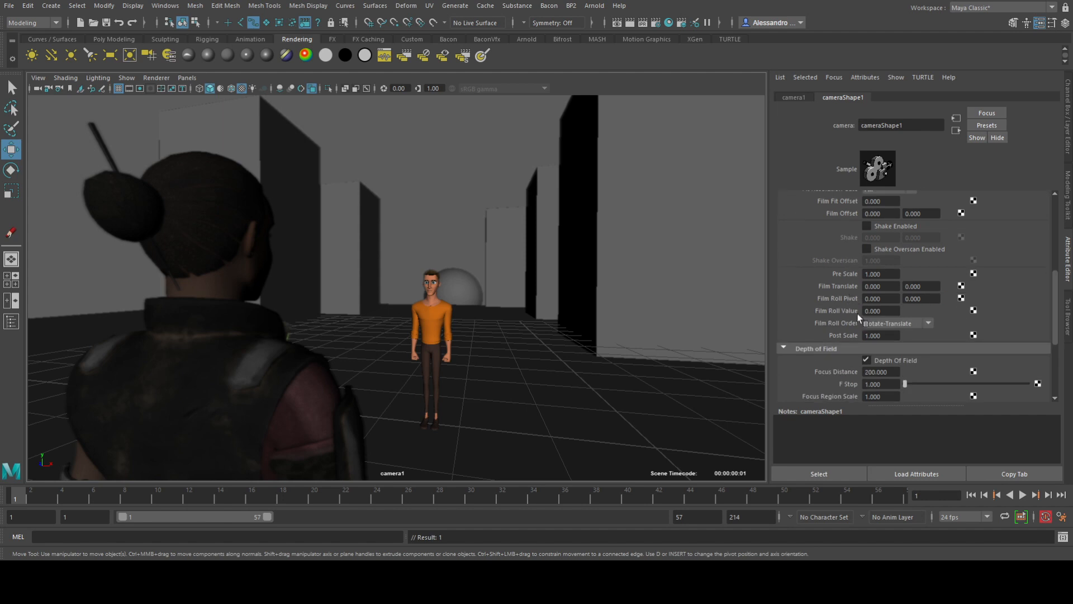
click(876, 362)
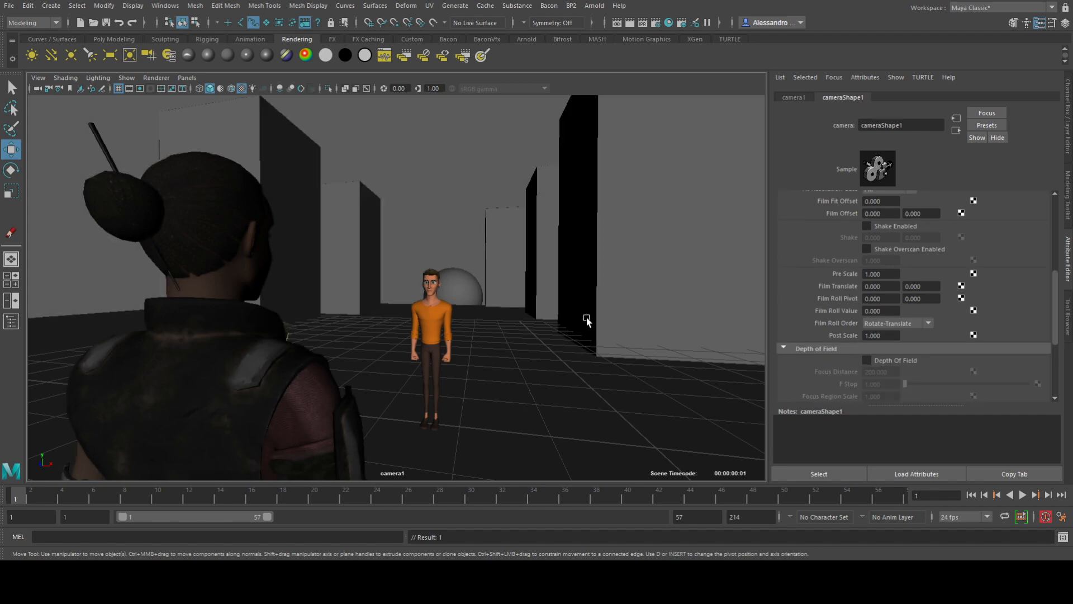
click(1069, 148)
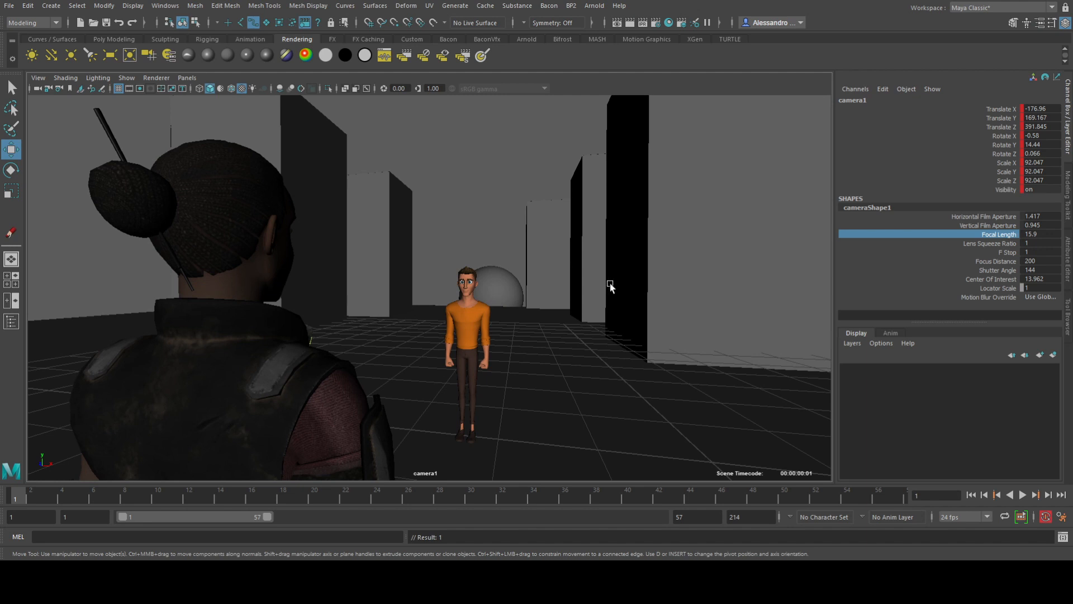
Step: Set camera1's focal length to 45
click(1039, 225)
click(1053, 234)
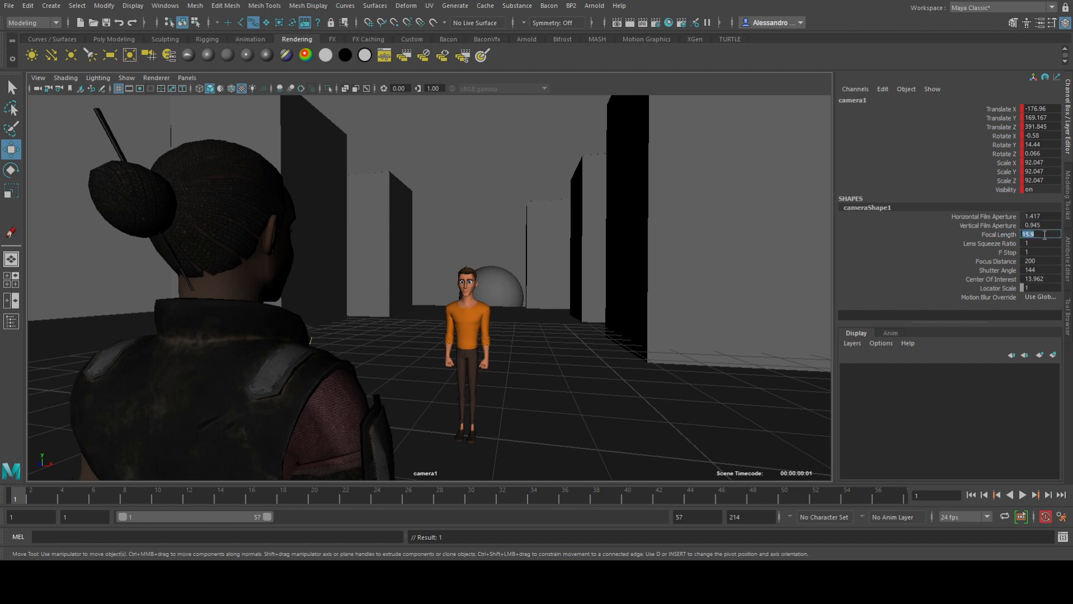
text(45)
key(Return)
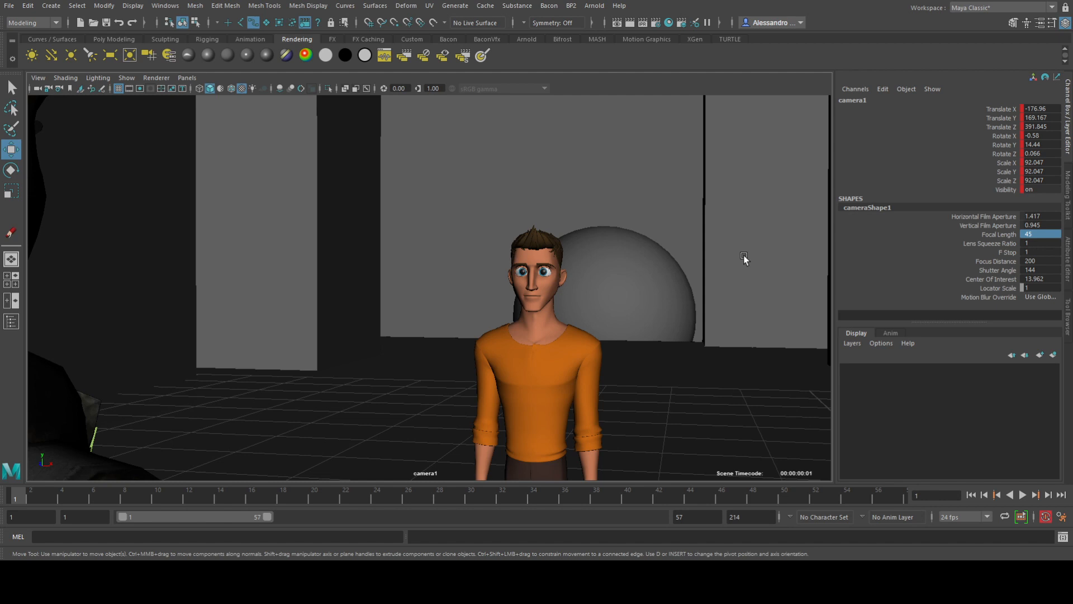
Step: Raise camera1's focal length to about 90.3 to tighten the framing on the orange-shirted character
click(999, 234)
middle_drag(738, 286, 985, 300)
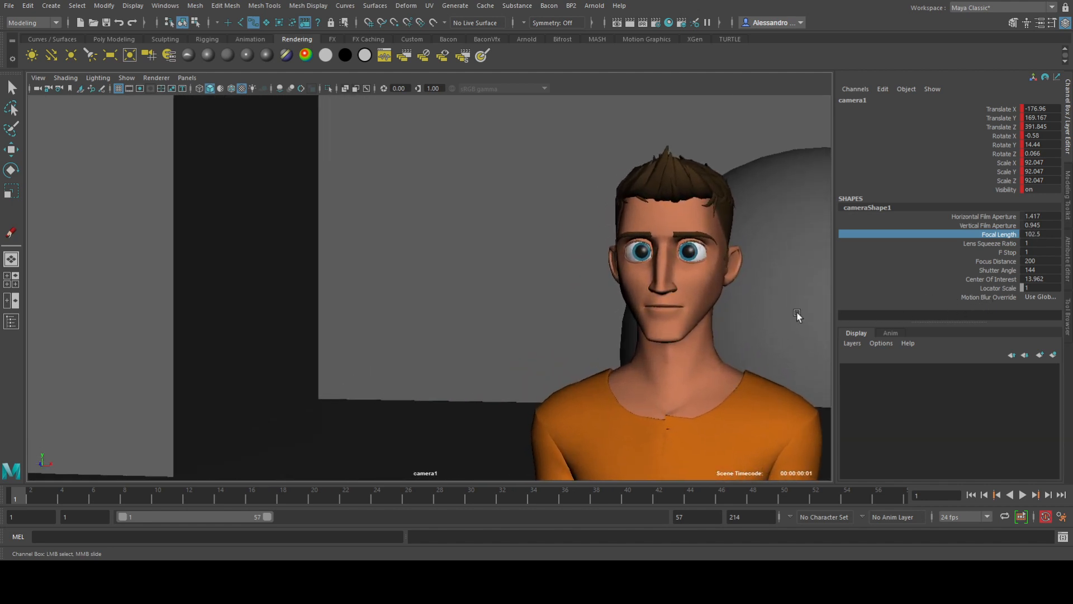
key(ctrl+z)
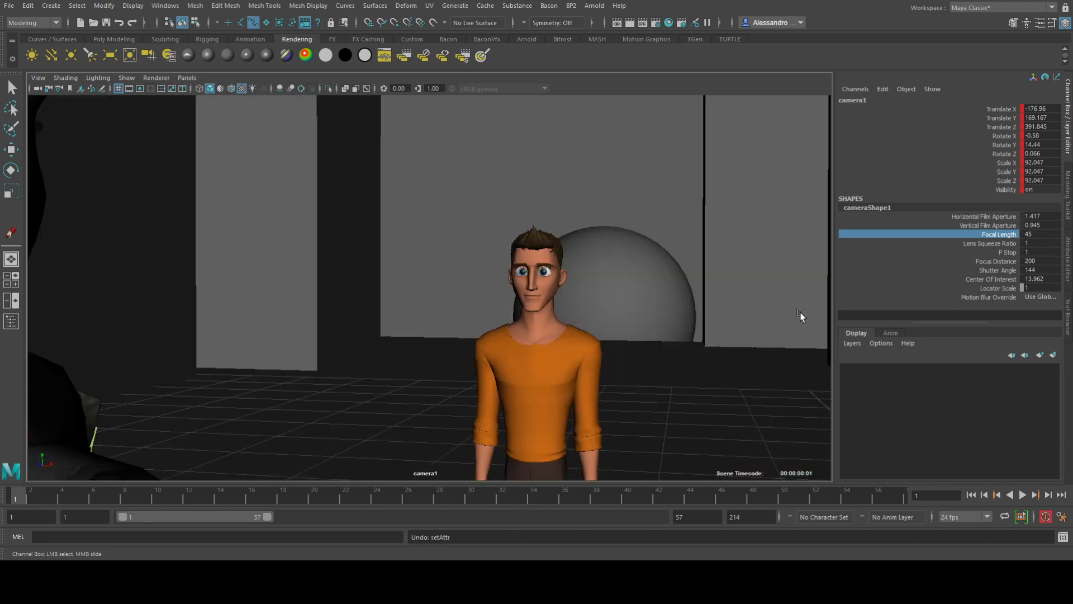
middle_drag(464, 289, 714, 317)
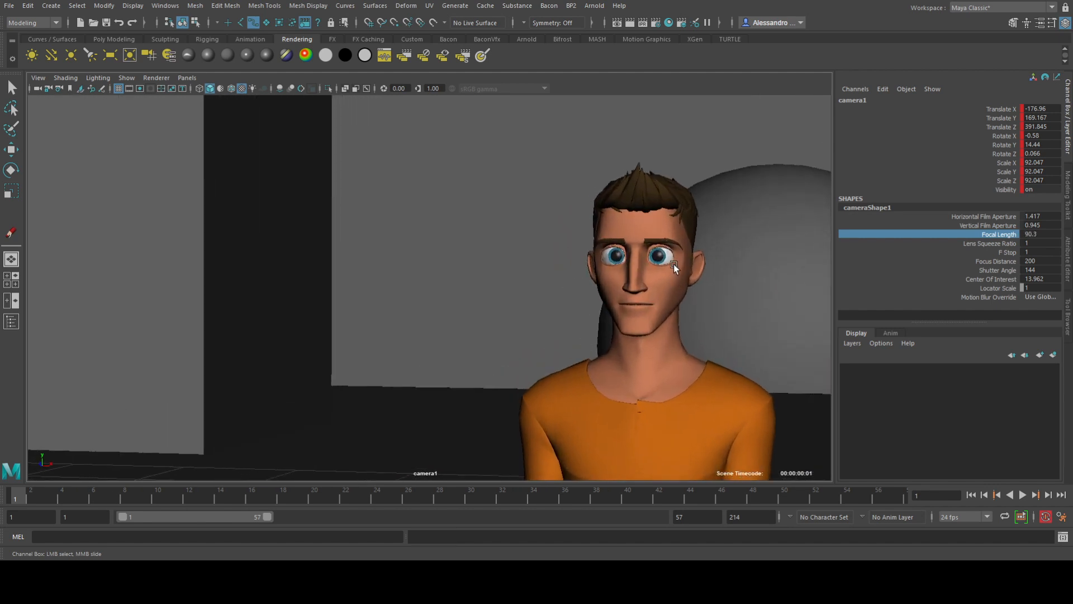
Step: Move camera1 to about X 10.1, Z 219 and rotate it to about 47.2 in Y, toward the orange-shirted character
key(space)
key(w)
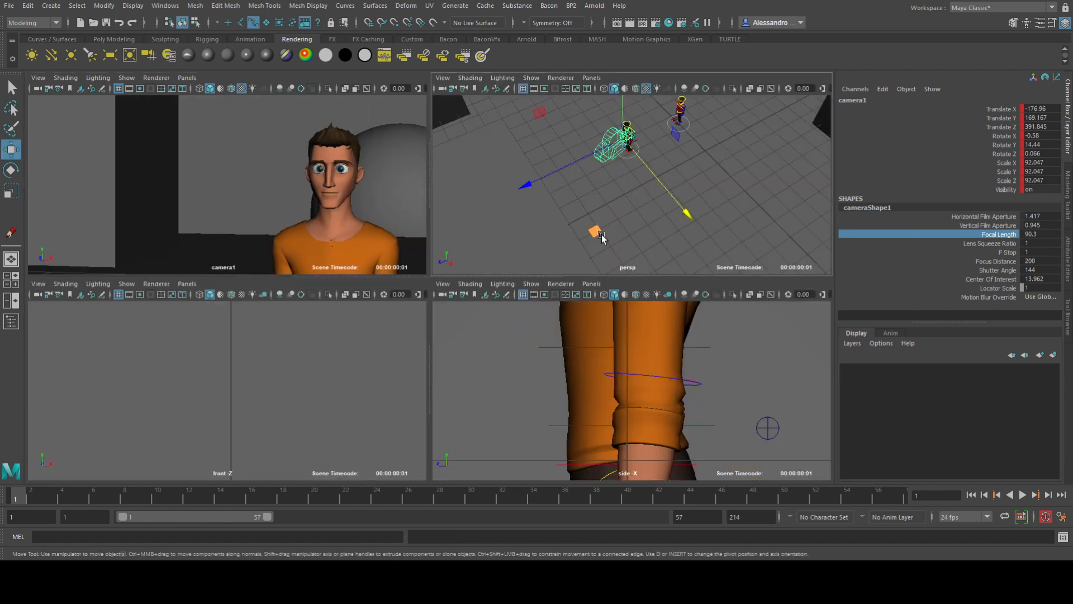
drag(601, 235, 666, 237)
key(e)
key(w)
key(space)
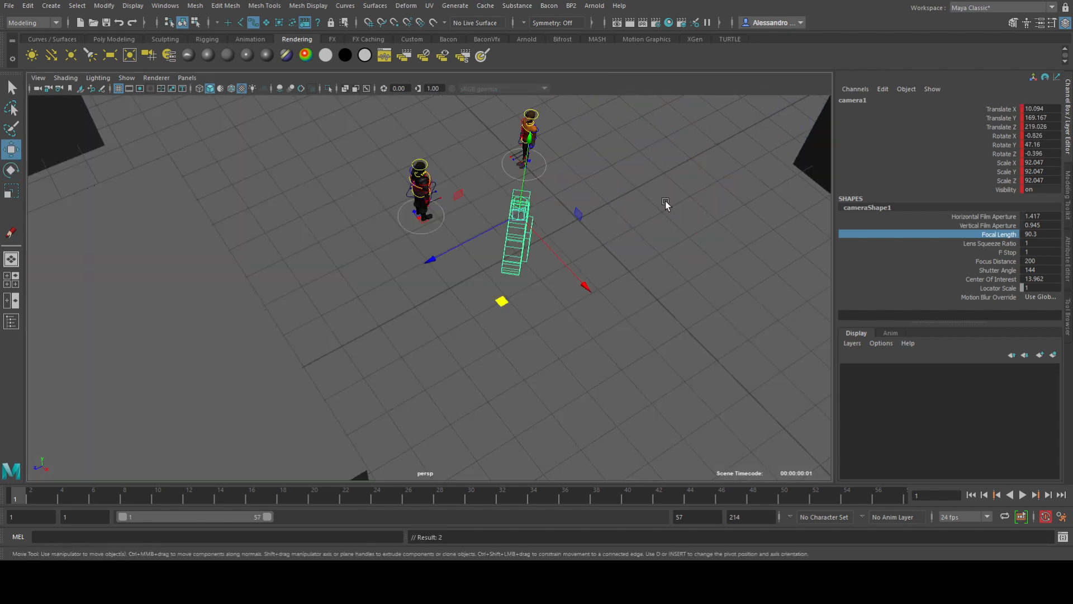
Step: Raise the orange-shirted character's left arm by rotating its upper-arm FK control to about 2.6 in Z
click(663, 199)
click(542, 137)
key(f)
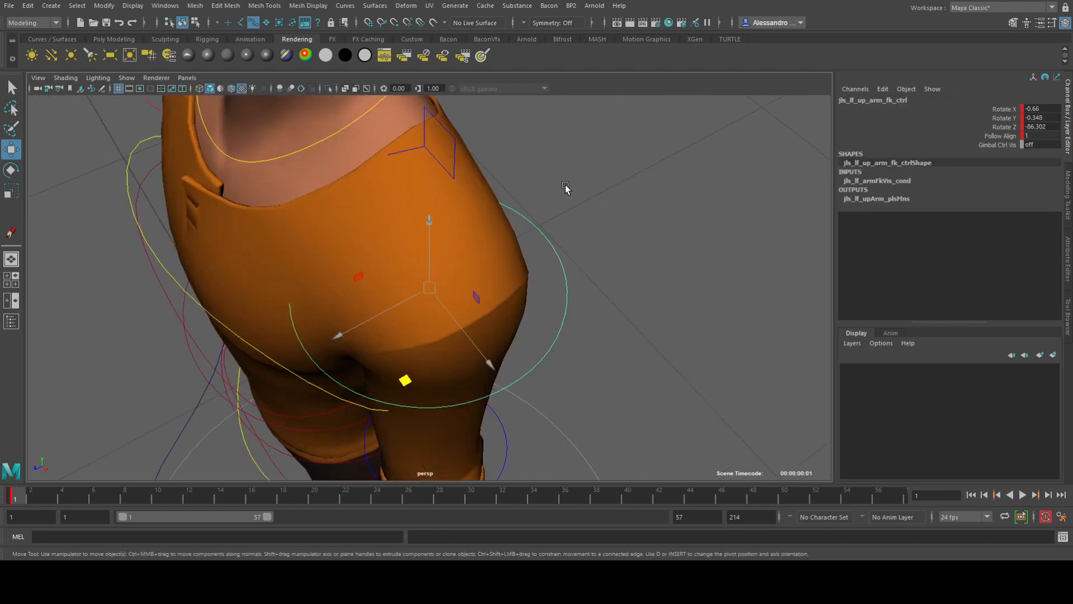
alt+drag(565, 189, 523, 231)
key(e)
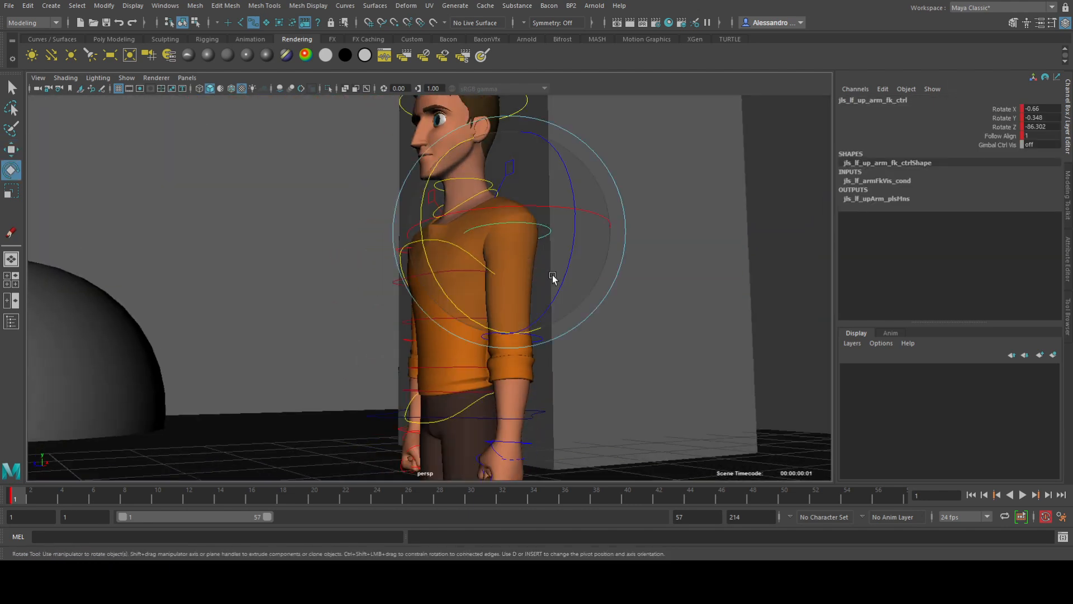
drag(563, 281, 574, 134)
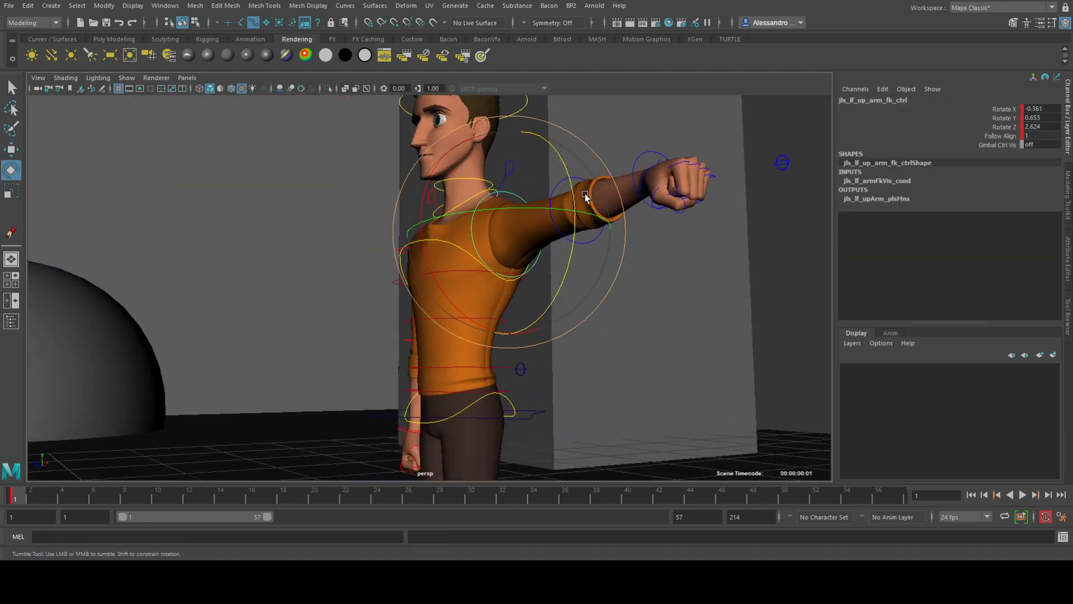
Step: Swing the raised left arm forward by rotating its upper-arm control to about -21.6 in Y, inspect the pose up close, and deselect it
alt+drag(584, 193, 490, 274)
key(q)
click(514, 172)
key(e)
key(q)
click(505, 201)
key(e)
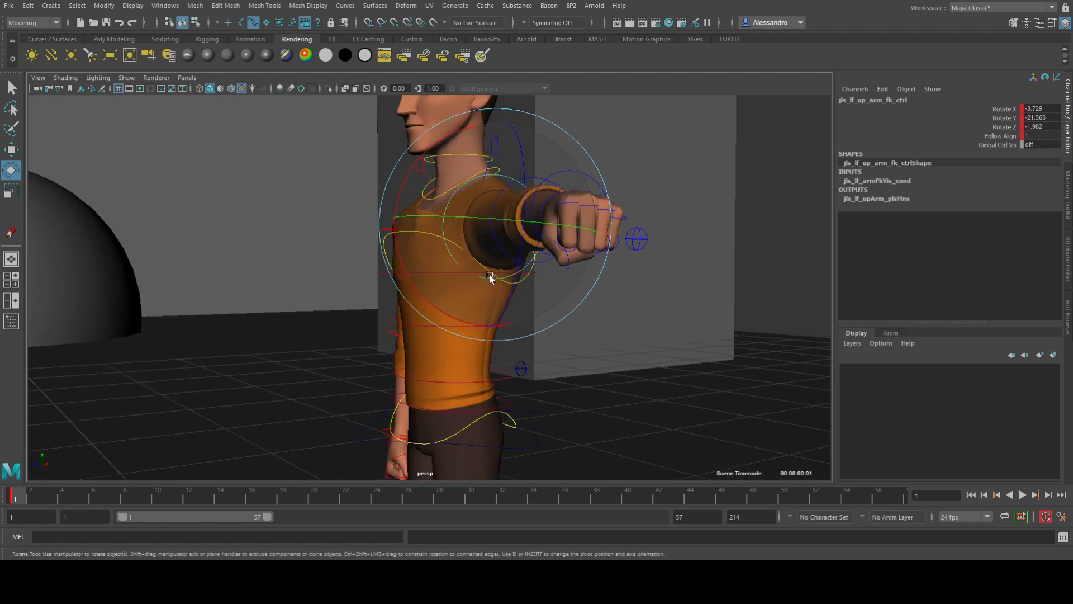
alt+right_drag(490, 274, 535, 242)
alt+middle_drag(535, 242, 497, 338)
alt+drag(497, 338, 506, 326)
alt+middle_drag(506, 326, 491, 400)
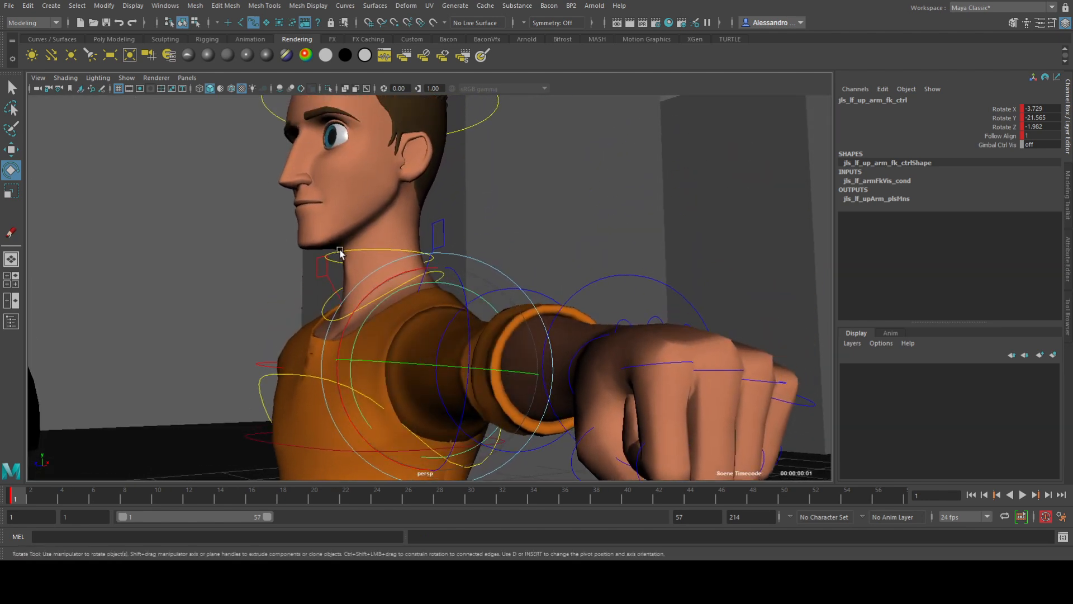
click(189, 258)
Step: Move camera1 closer to the orange-shirted character and lower it, to about X -48.1, Y 147.2, Z 124.1
key(space)
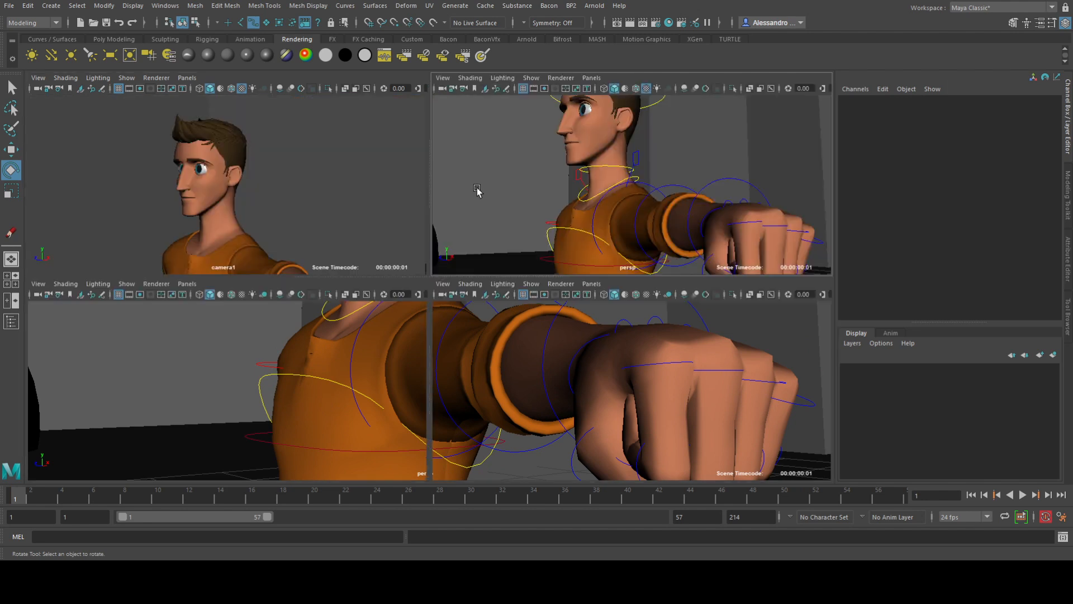
scroll(559, 188, down, 10)
scroll(559, 188, down, 8)
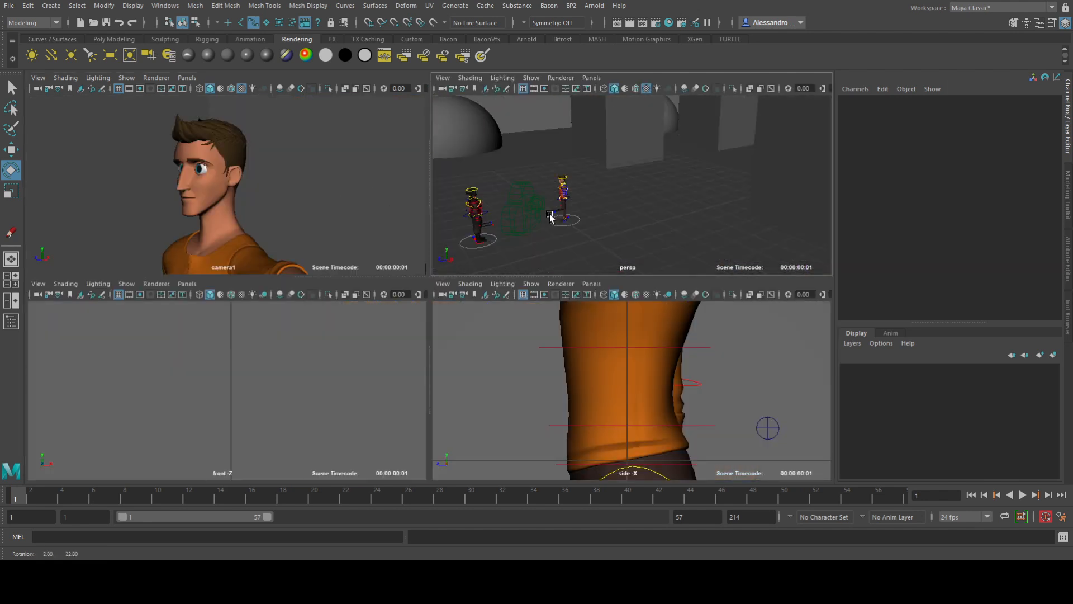
click(531, 226)
key(w)
alt+drag(532, 227, 530, 263)
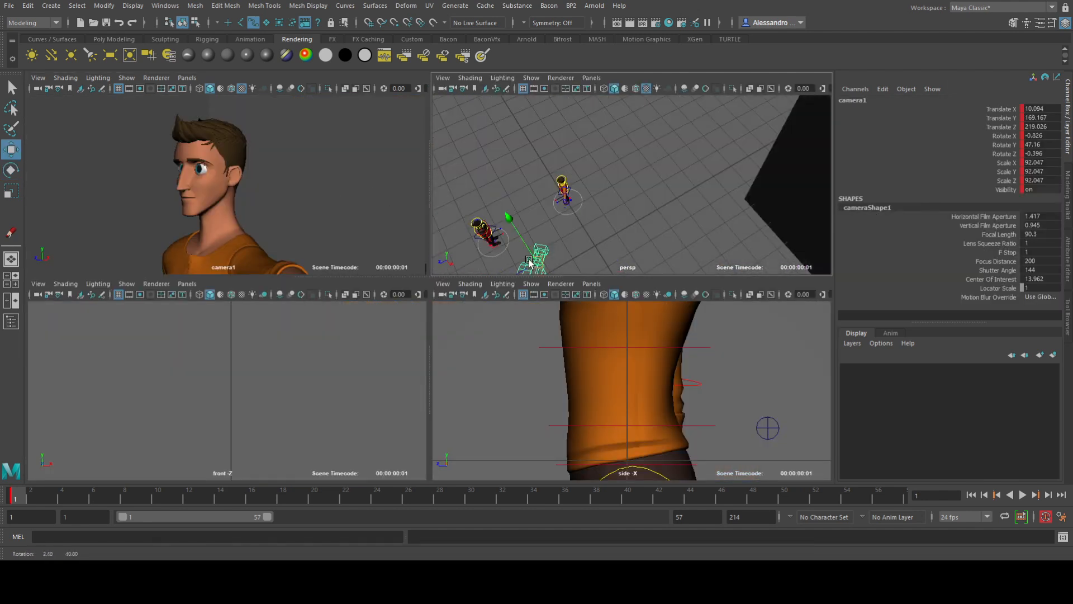
alt+middle_drag(529, 263, 559, 173)
drag(537, 254, 567, 168)
alt+middle_drag(566, 168, 562, 290)
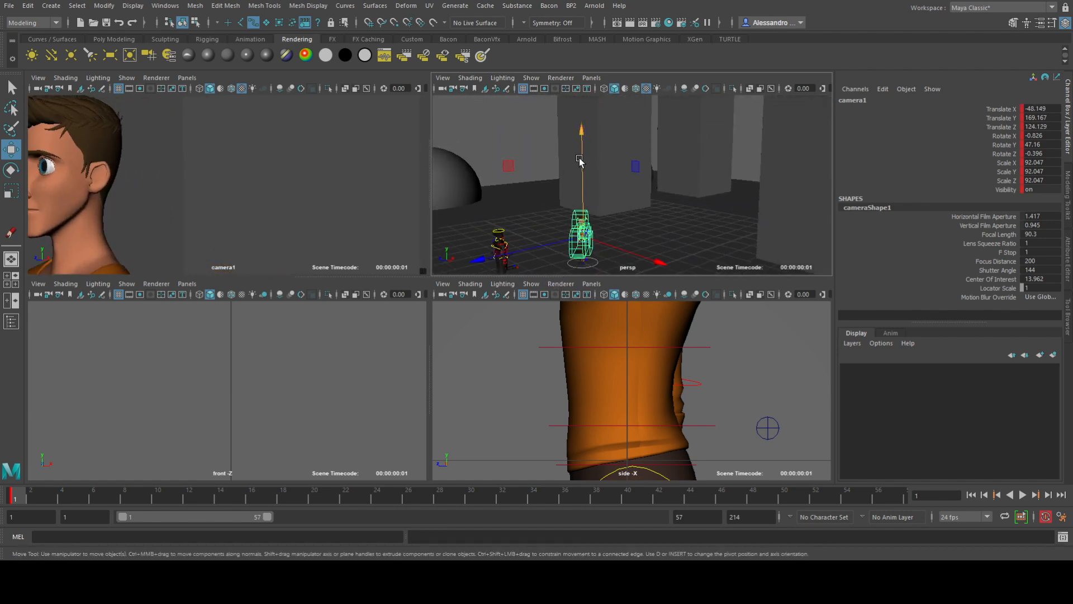
drag(581, 165, 604, 237)
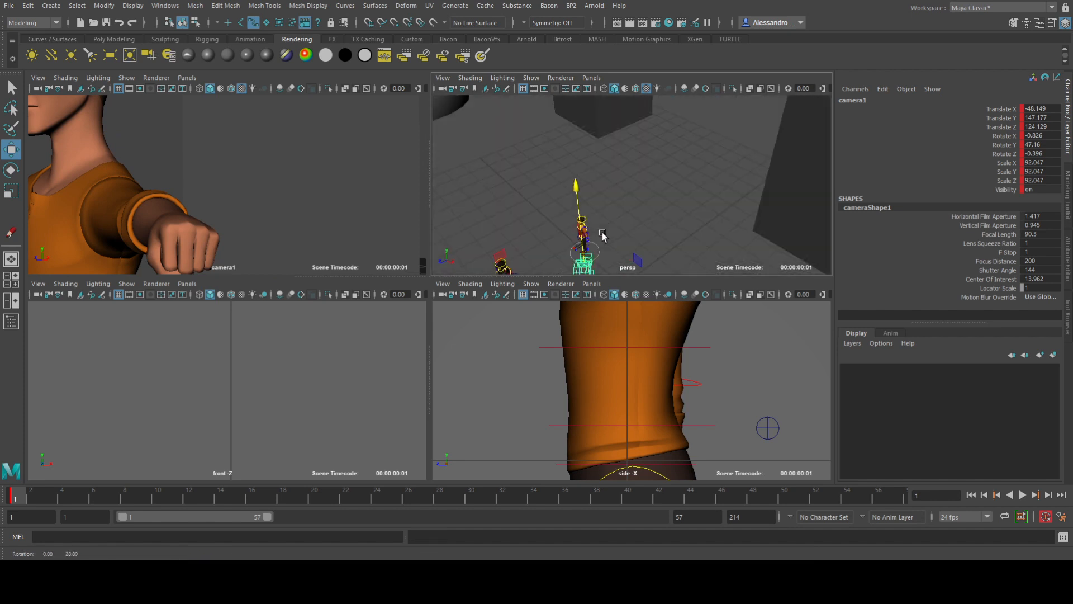
Step: Raise camera1's focal length to about 105.9 and move it toward the raised fist, to about X -113.2, Y 137.2, Z 85.9
alt+middle_drag(603, 237, 635, 196)
click(1014, 240)
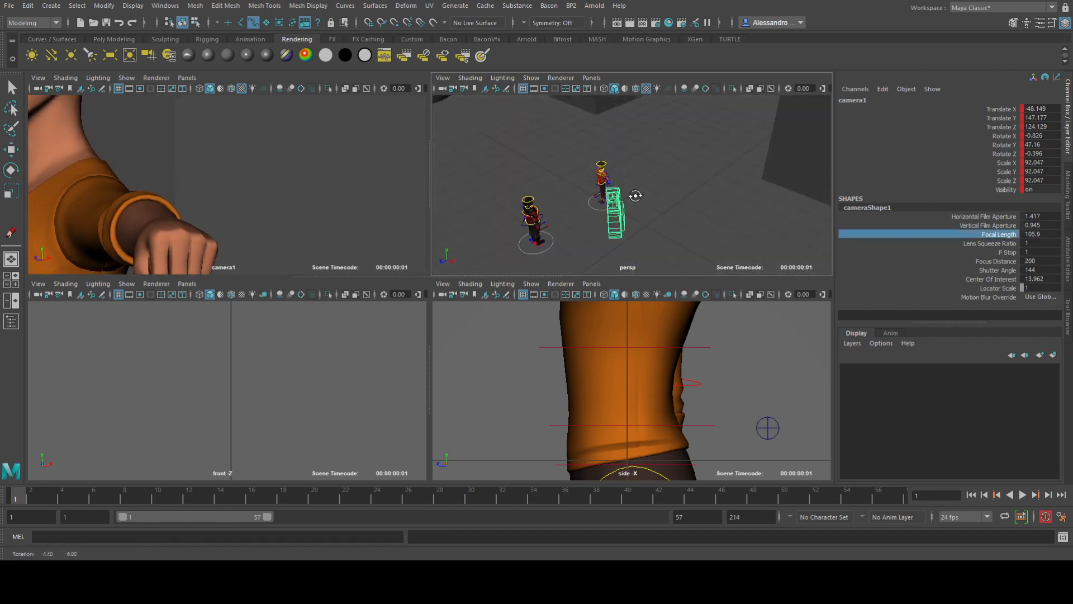
alt+drag(636, 195, 639, 190)
key(w)
drag(639, 255, 632, 252)
drag(614, 155, 615, 158)
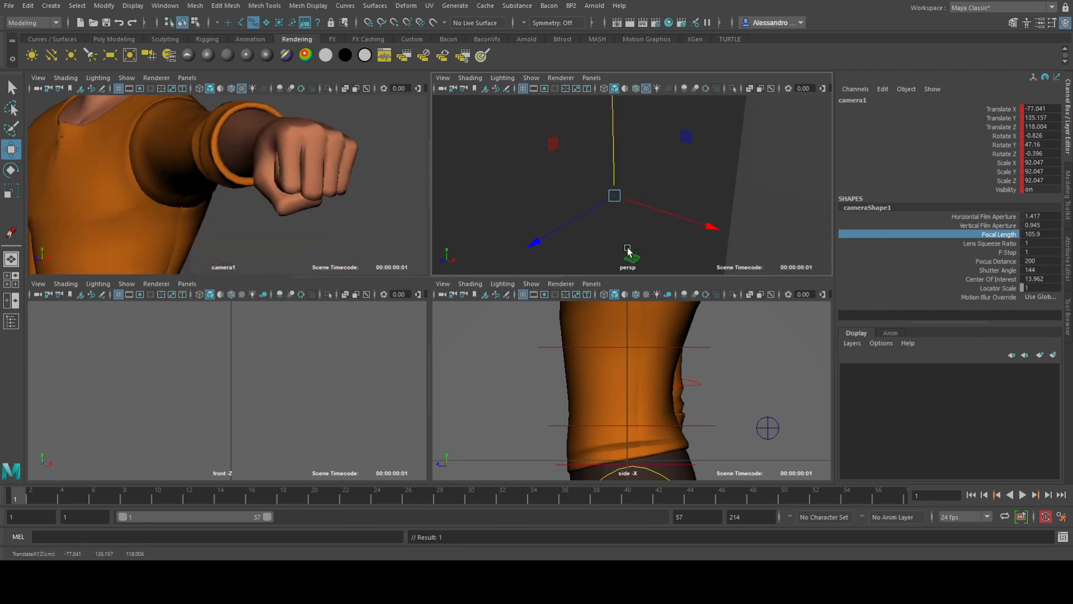
drag(628, 250, 628, 249)
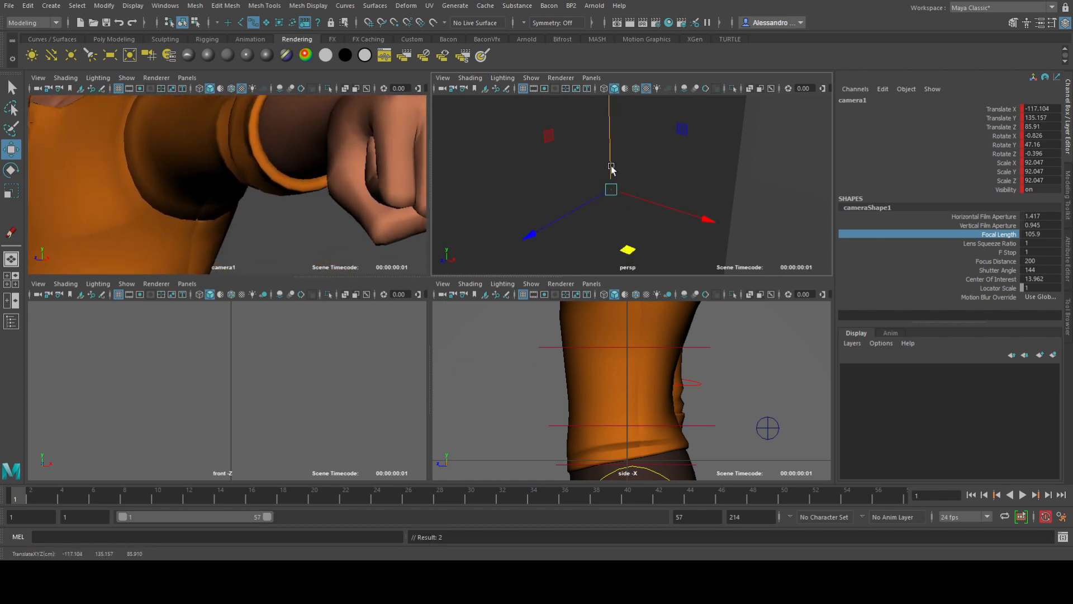
drag(611, 170, 612, 167)
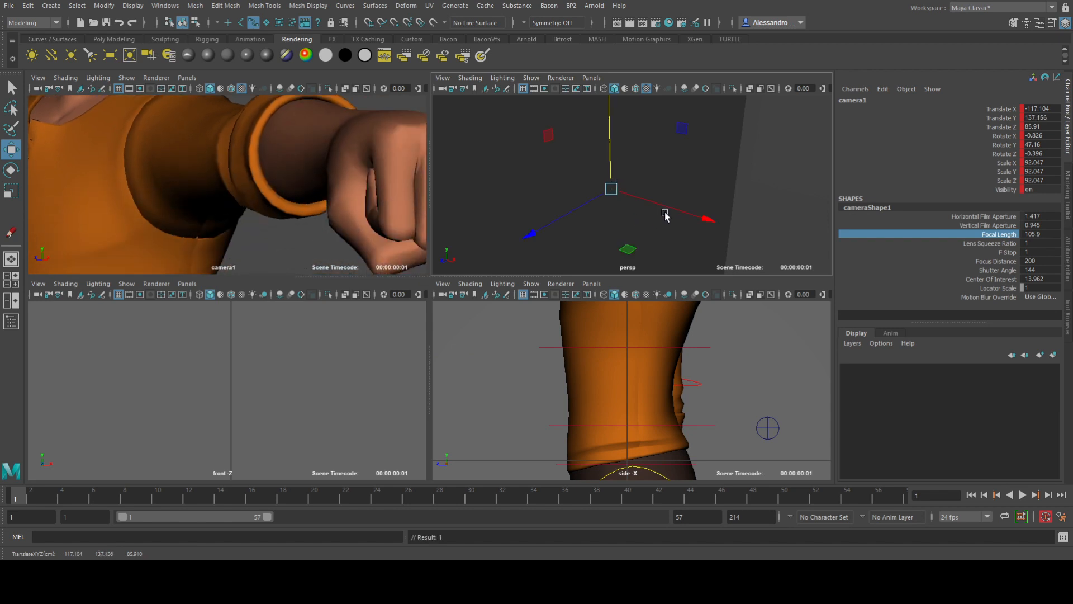
drag(666, 216, 667, 212)
Step: Try tilting camera1 upward to about 11 in X, check its enlarged view, and undo the rotation
key(e)
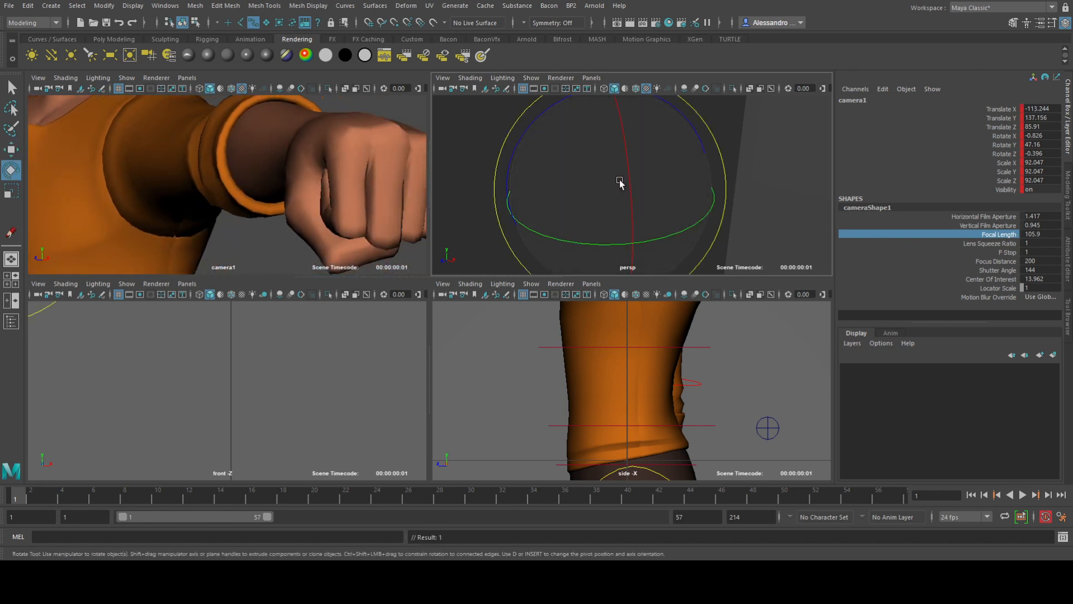
drag(620, 182, 629, 206)
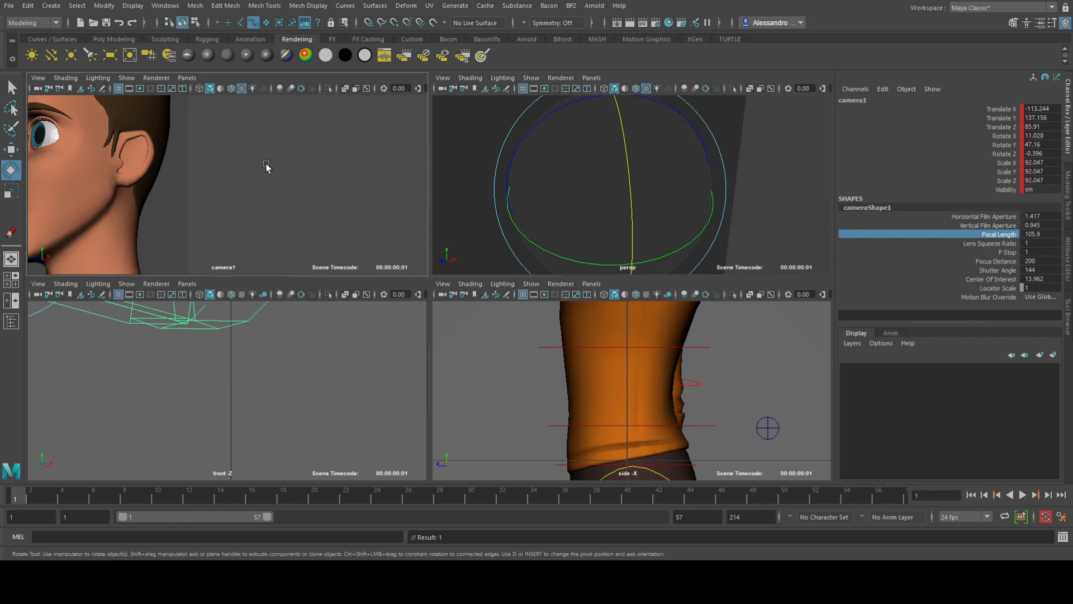
key(space)
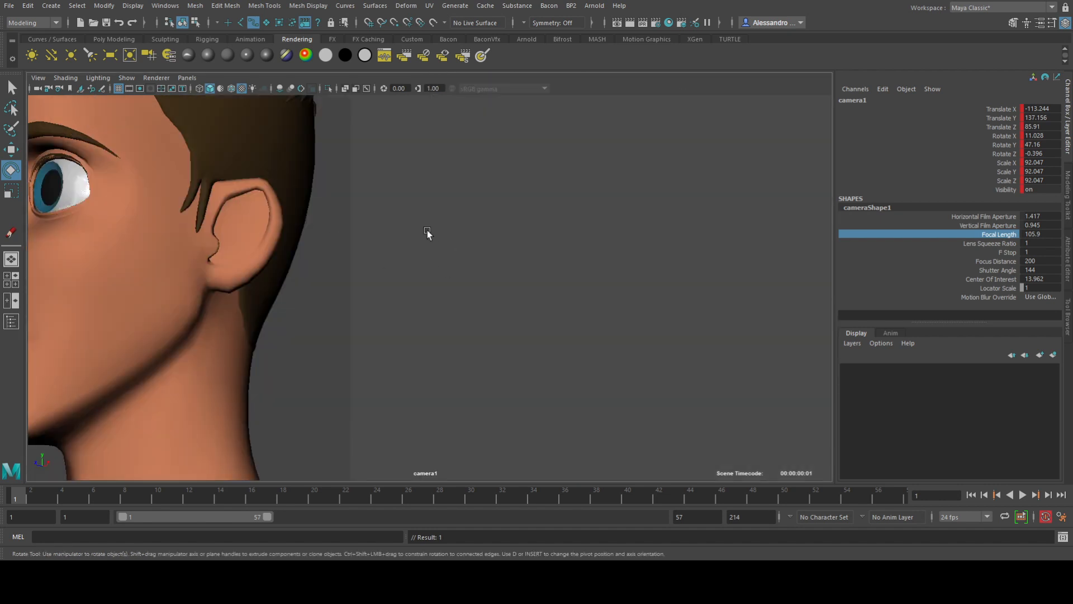
key(ctrl+z)
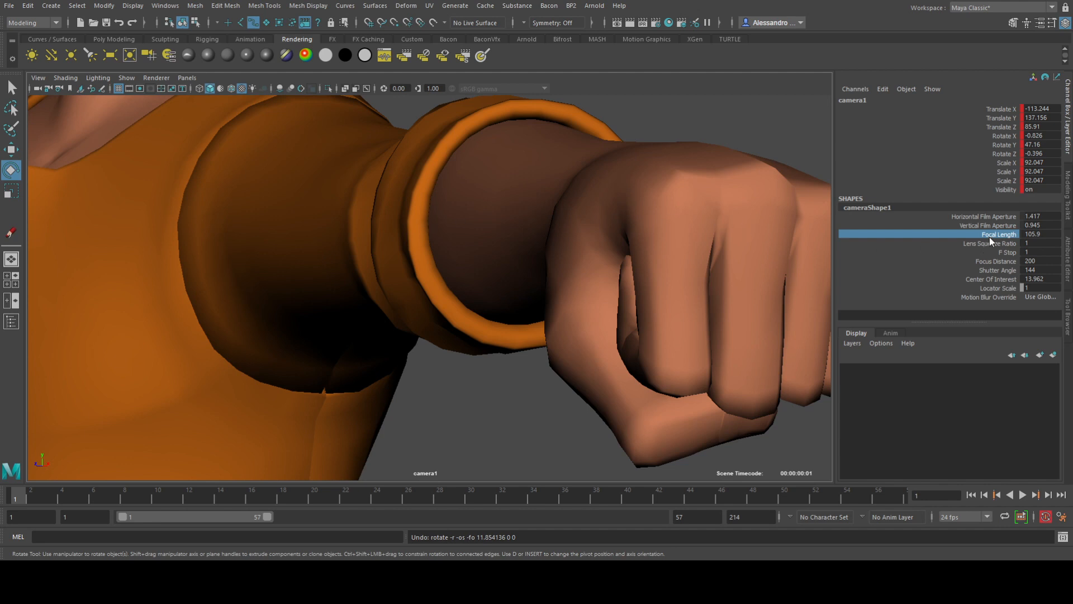
Step: Lower camera1's focal length to about 11.7 and move it near the fist, to about X -161.5, Y 136.5, Z 41.2
middle_drag(990, 238, 902, 239)
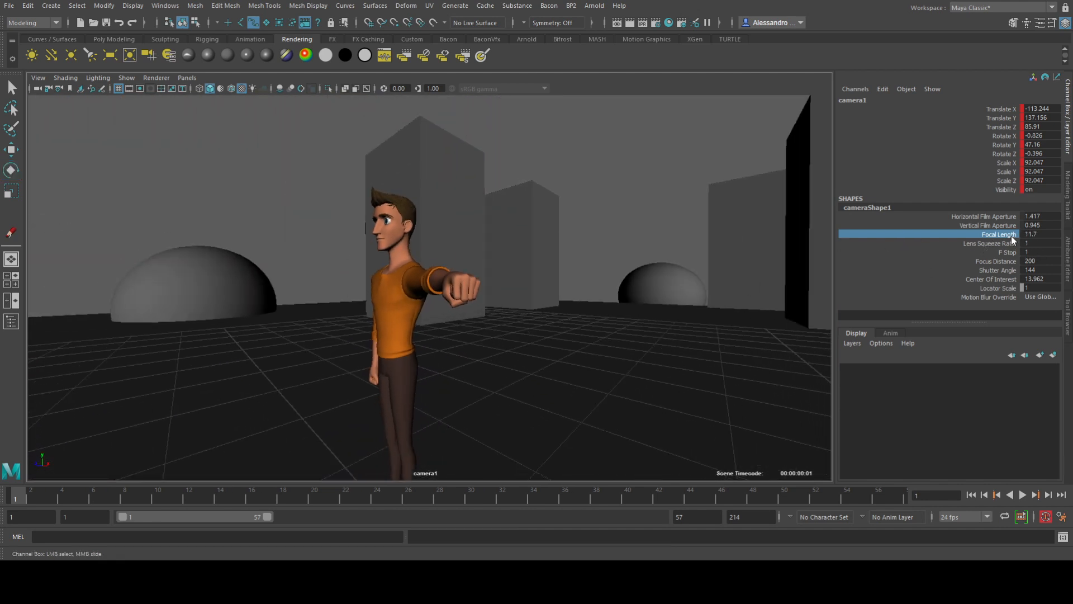
key(space)
key(a)
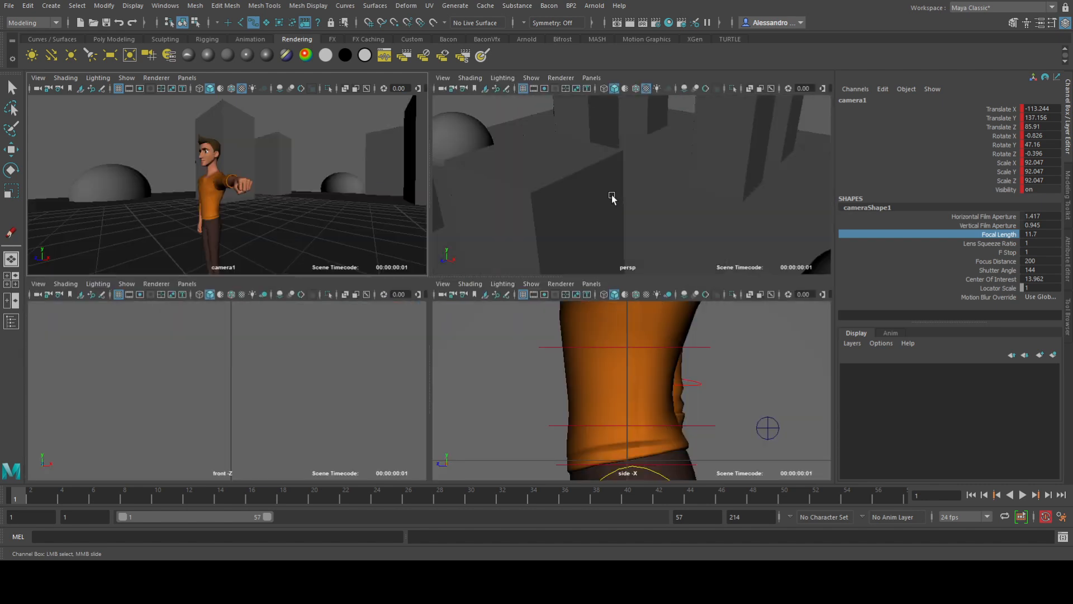
scroll(610, 223, up, 3)
key(w)
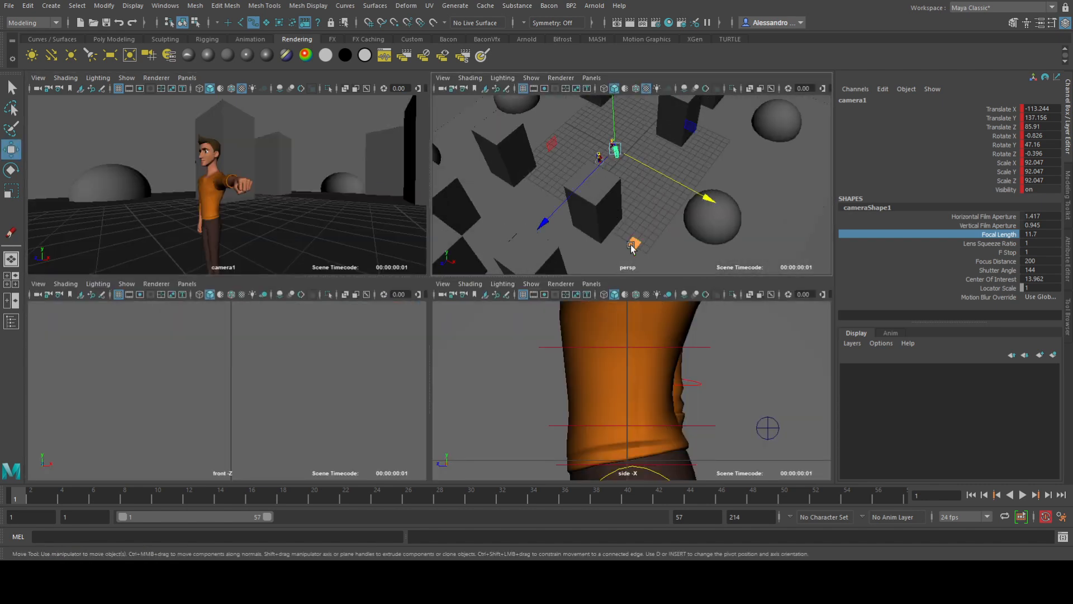
drag(633, 235, 663, 228)
Step: Raise camera1's focal length to about 21.9 and reposition it in front of the fist at about X -157.5, Y 136.6, Z 40.8
click(1001, 235)
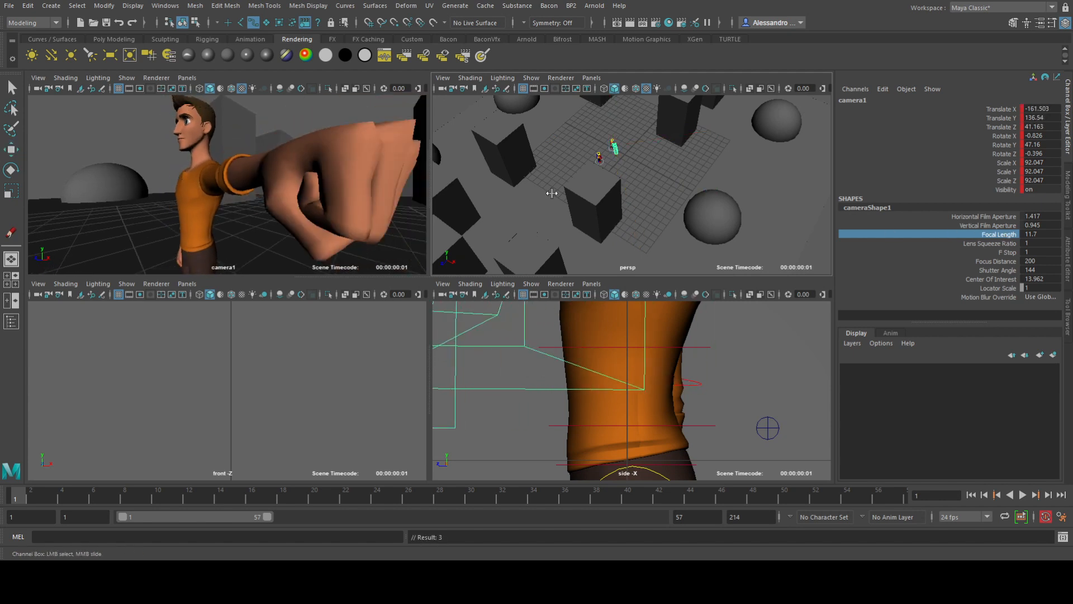
middle_drag(595, 173, 657, 169)
alt+drag(620, 168, 597, 155)
alt+middle_drag(598, 155, 573, 194)
scroll(573, 194, up, 3)
key(w)
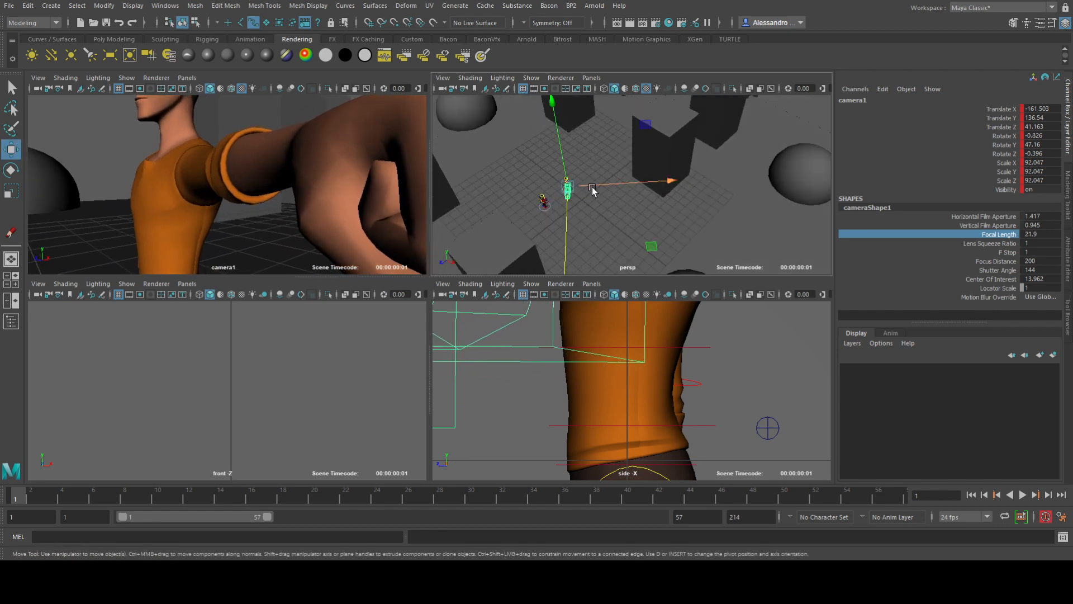
drag(590, 186, 595, 186)
scroll(596, 186, up, 4)
alt+middle_drag(596, 187, 609, 191)
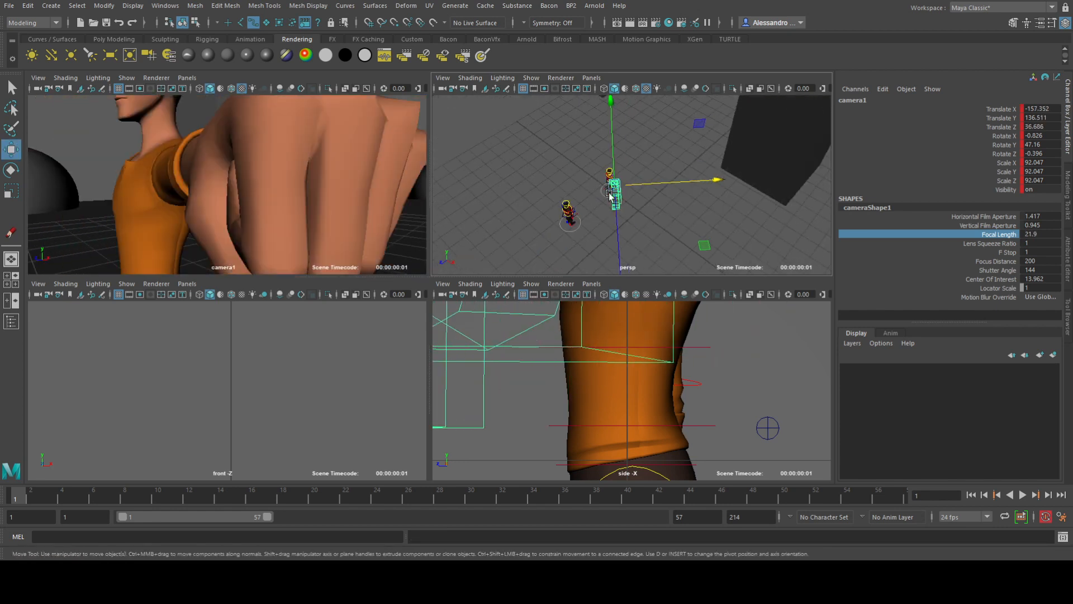
drag(618, 217, 609, 218)
drag(699, 124, 694, 128)
key(ctrl+z)
Step: Tilt camera1 upward to about 14.1 in X and lower it to about Y 131.8, below the fist
key(e)
drag(615, 169, 705, 180)
key(w)
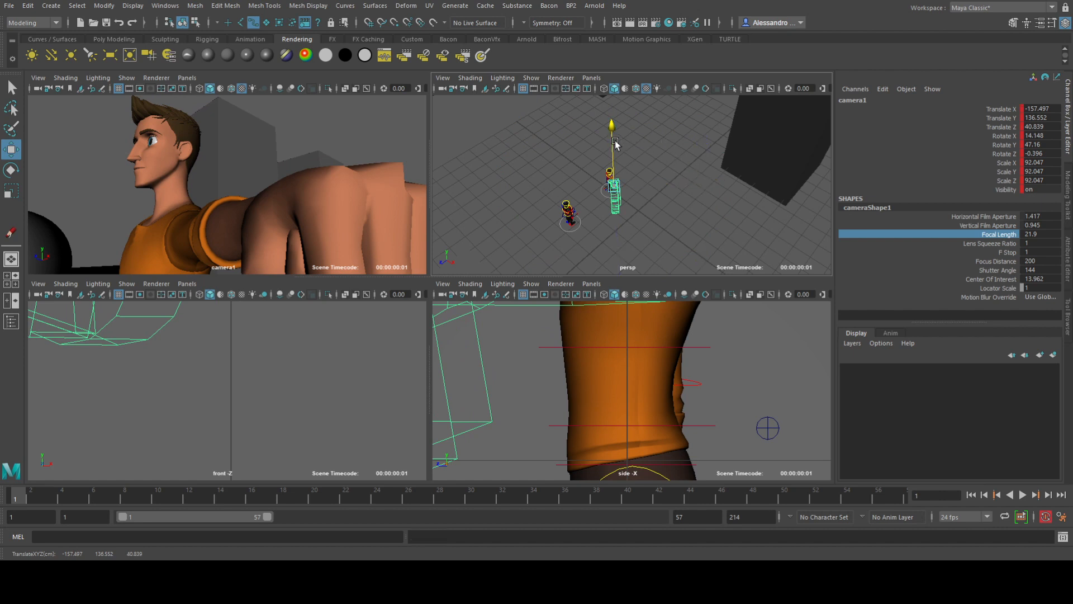
drag(617, 138, 617, 144)
Step: Scale the camera1 object down uniformly to about 21.1 so it no longer covers the character
scroll(633, 180, up, 3)
alt+drag(635, 185, 659, 166)
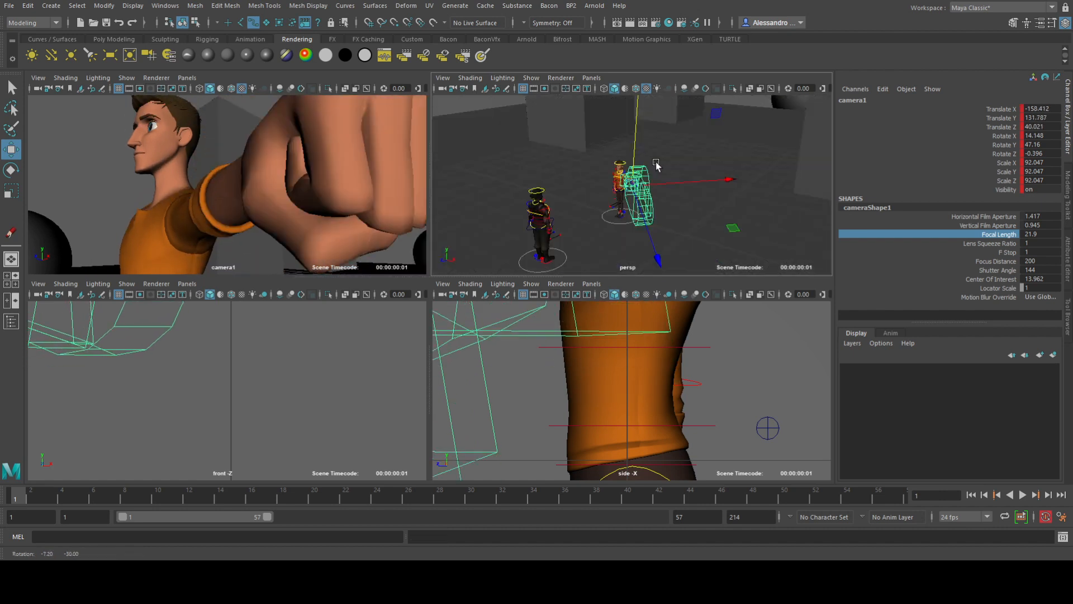
scroll(654, 170, up, 4)
alt+middle_drag(652, 173, 634, 165)
key(r)
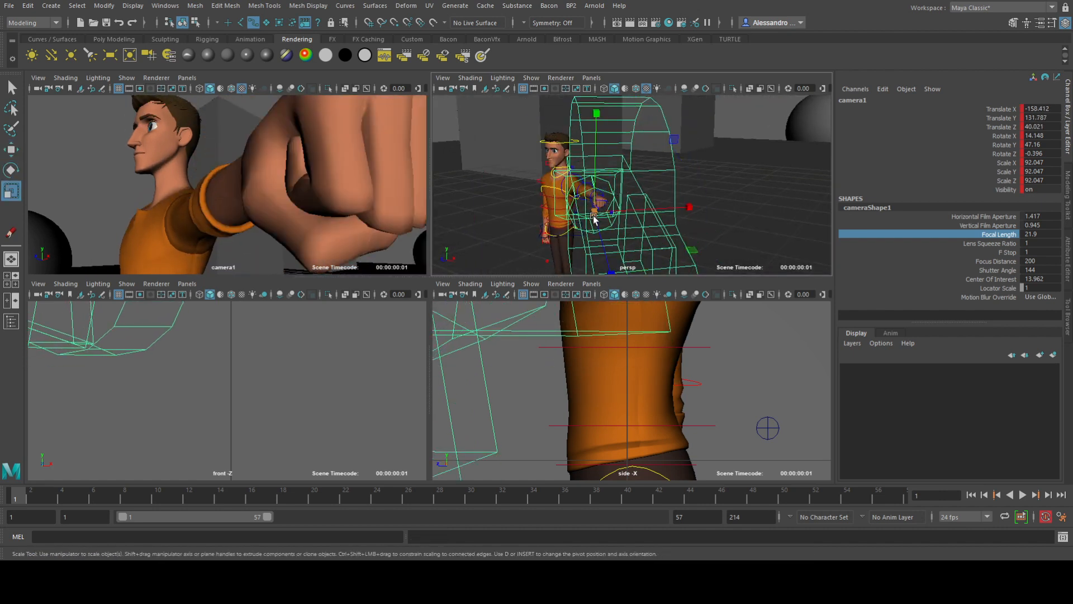
drag(595, 212, 208, 164)
Step: Shift camera1 to about X -156.8, Y 133.1, Z 38.7 to frame the face beside the fist, and enlarge its view
scroll(620, 217, down, 2)
alt+middle_drag(592, 230, 623, 216)
key(w)
drag(666, 190, 637, 155)
key(space)
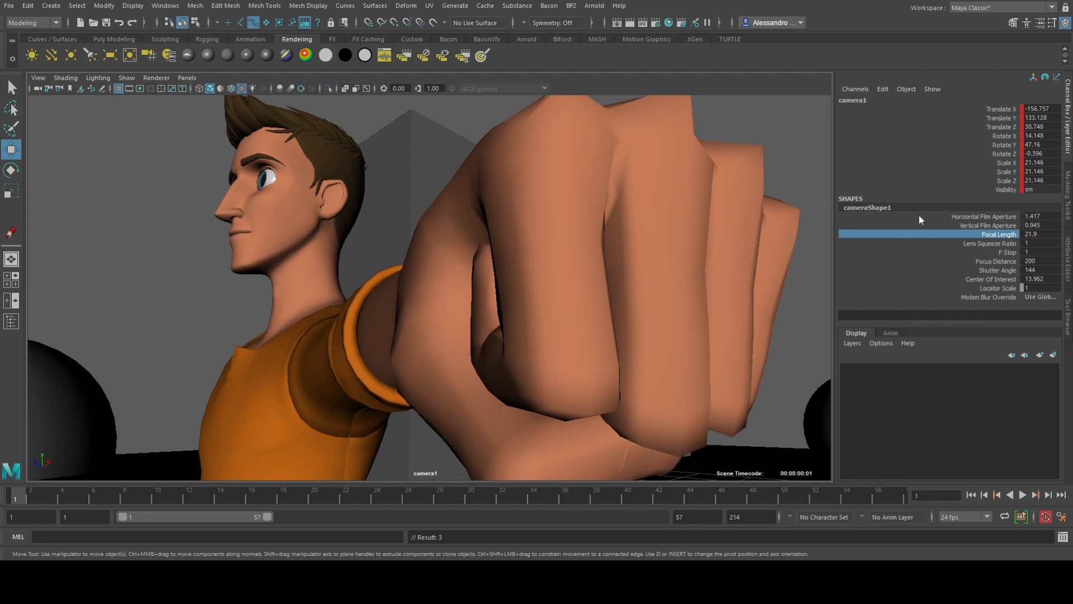
Step: Try lowering camera1's focal length to about 6.5, and undo the change
click(1006, 235)
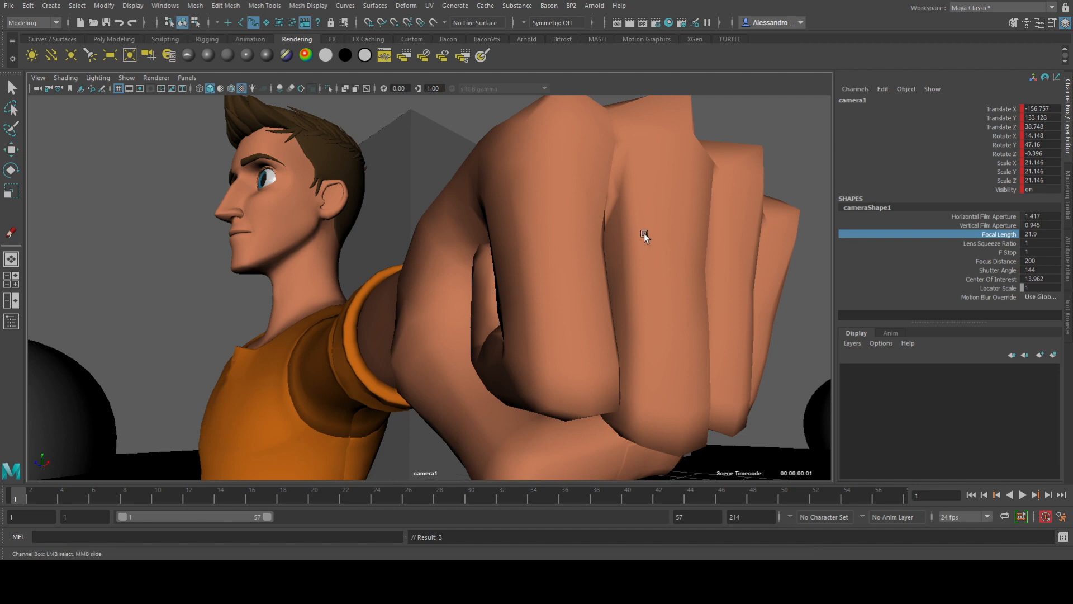
middle_drag(638, 235, 547, 246)
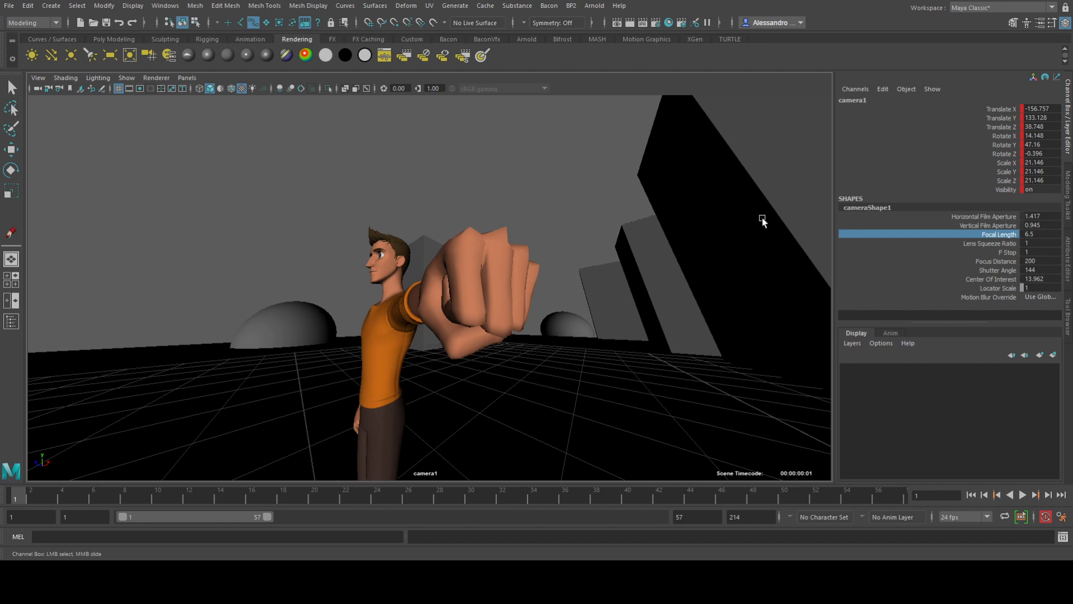
key(ctrl+z)
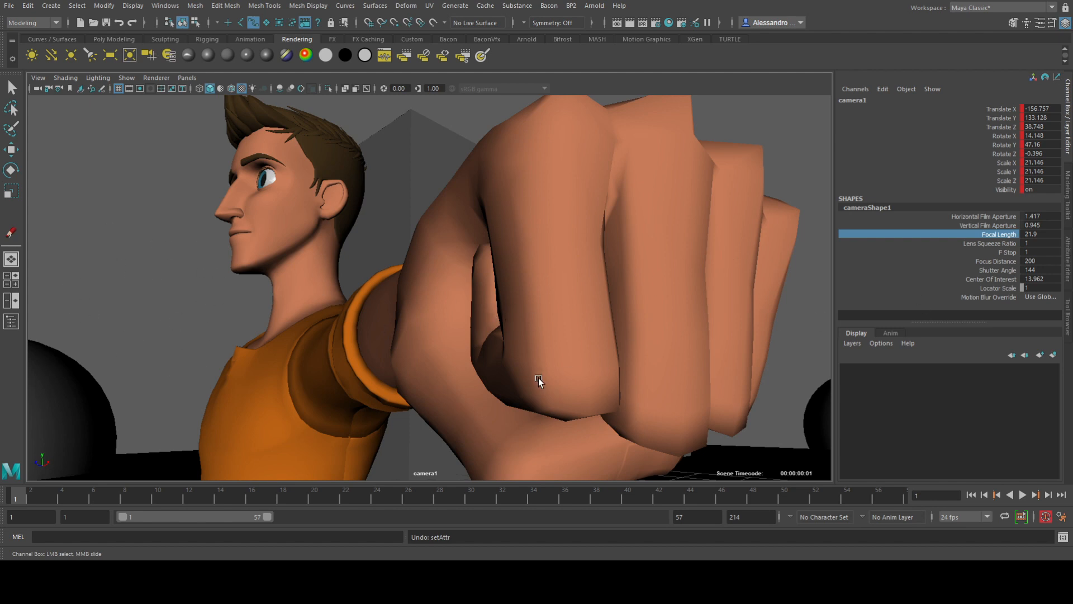
Step: Set camera1's focal length to 35 and step back through its previous views to the over-the-shoulder shot of both characters
double_click(1038, 234)
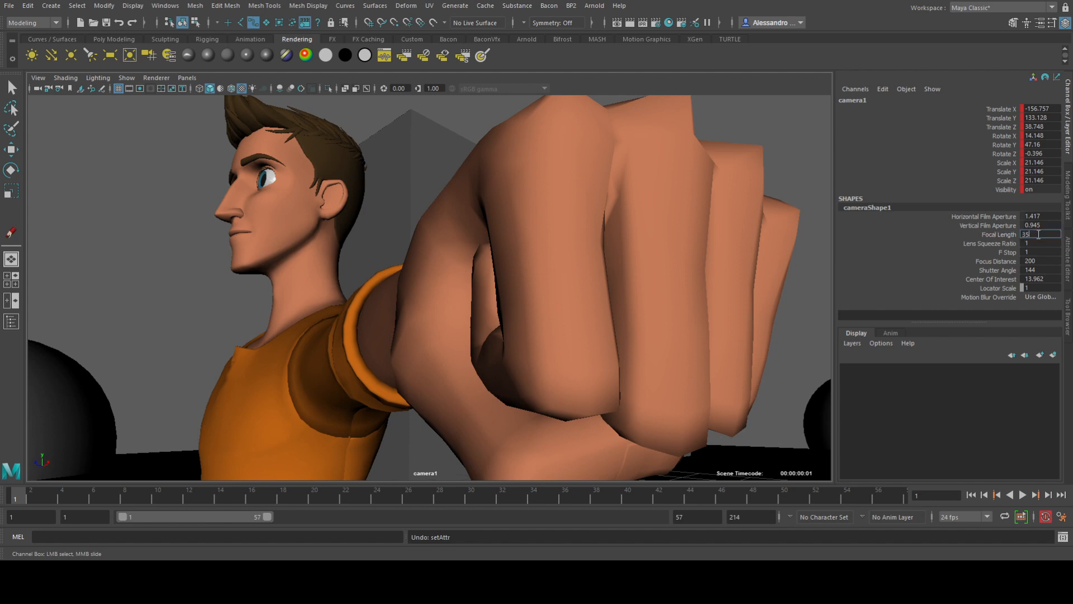
key(Return)
key(bracketleft)
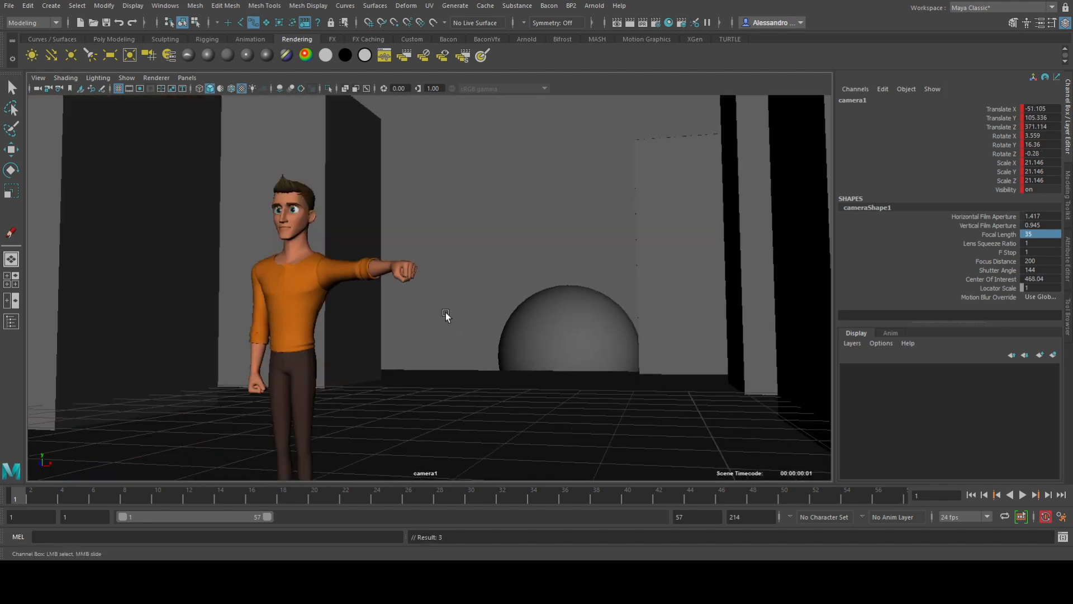
key(bracketleft)
key(bracketleft)
key(bracketleft)
key(bracketleft)
key(bracketleft)
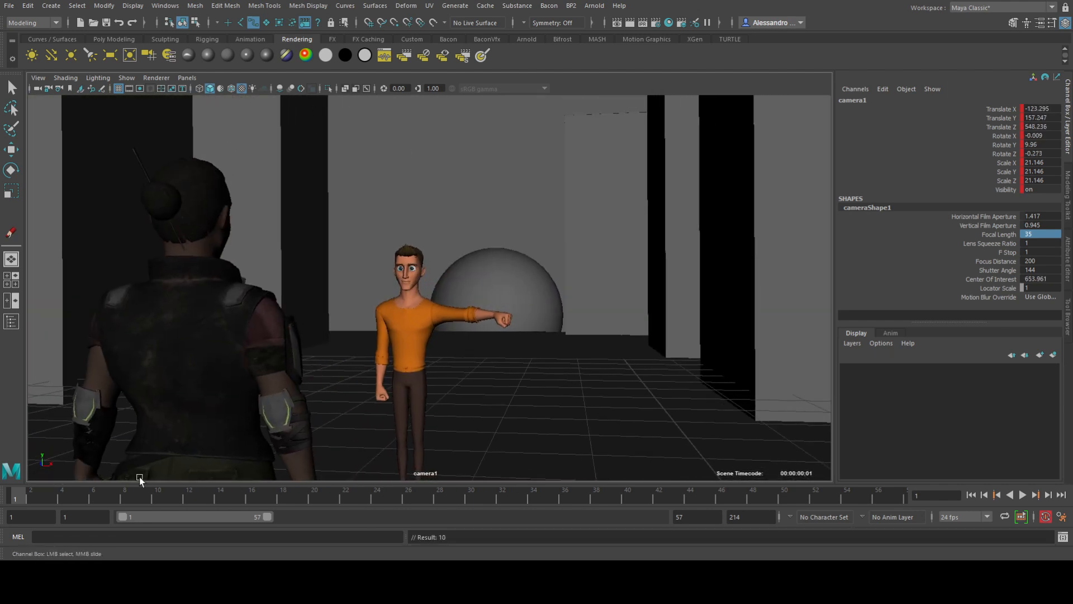
Step: Key camera1 at frame 1, and raise its focal length to about 99.1 at frame 57 to animate a zoom
click(1001, 232)
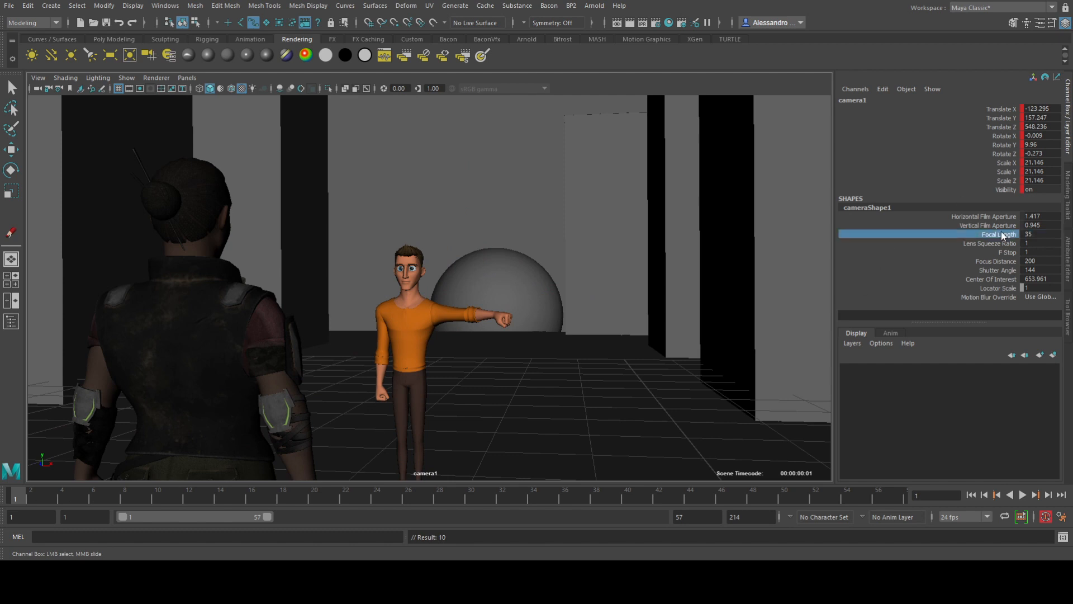
key(s)
drag(46, 493, 895, 495)
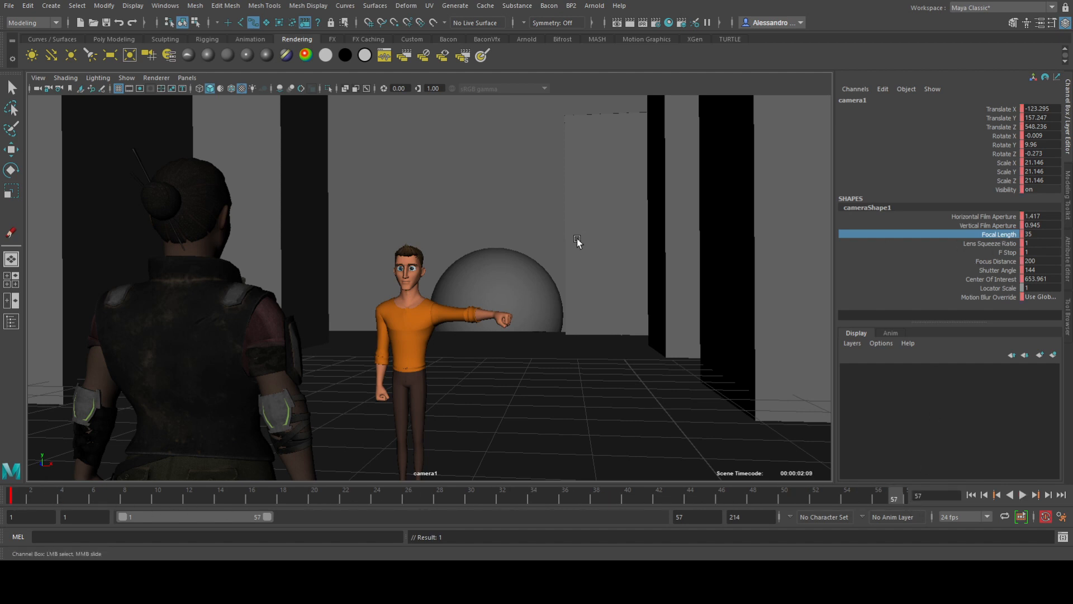
middle_drag(465, 245, 802, 311)
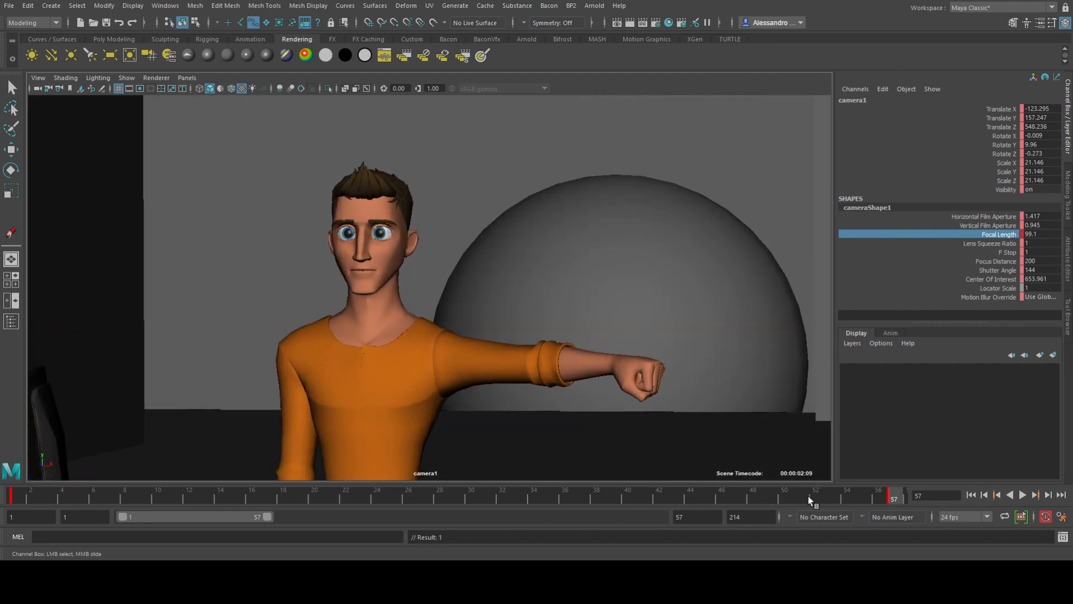
Step: Lower camera1's focal length to about 17.6 at frame 1, play the zoom, stop it, and return to the four-view layout
key(alt+shift+v)
middle_drag(811, 501, 439, 342)
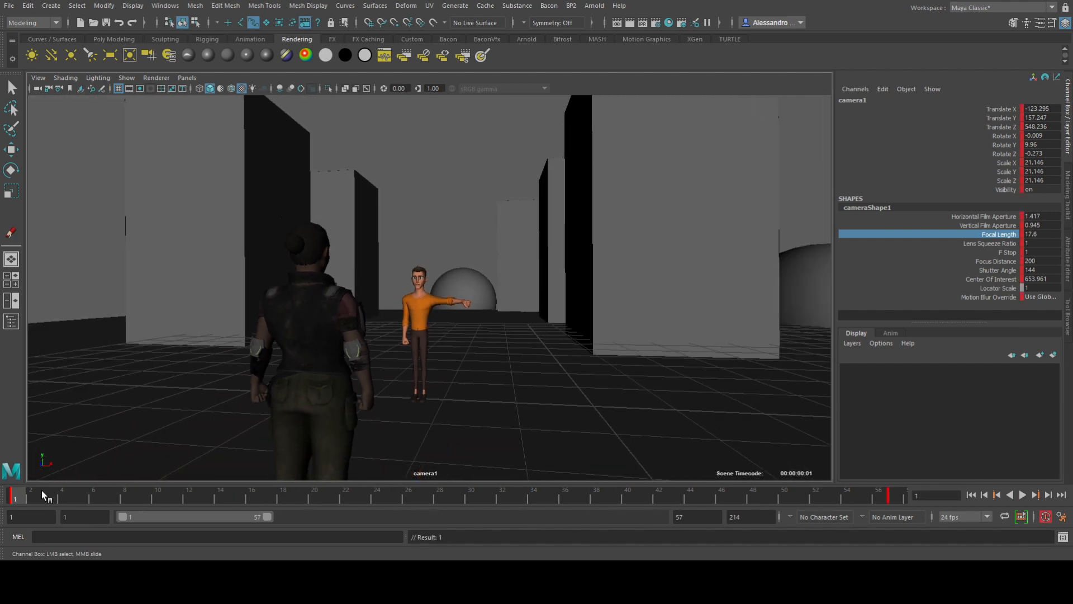
key(alt+v)
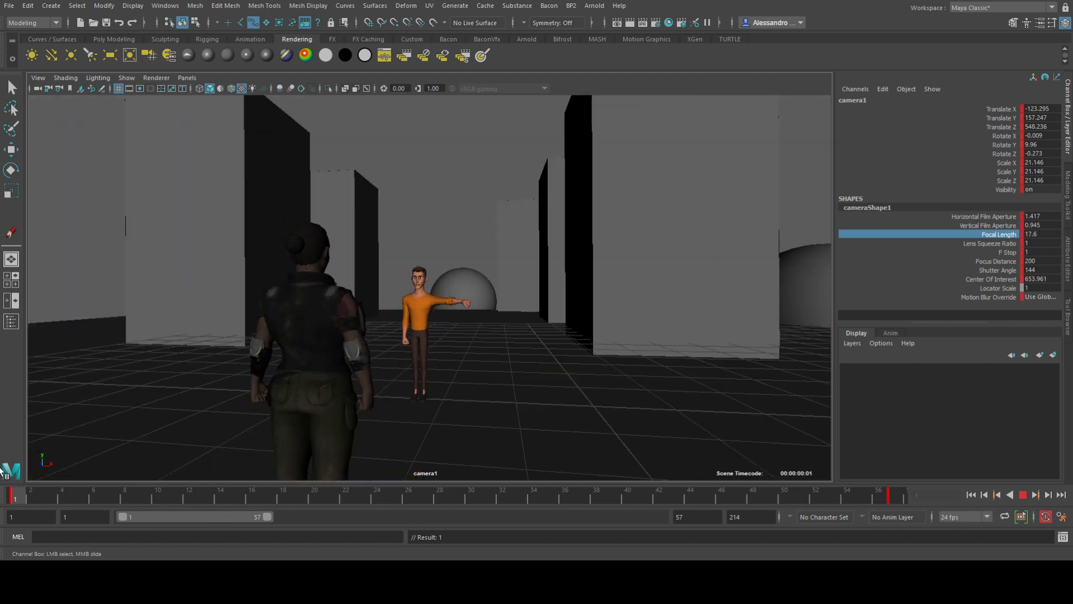
key(alt+v)
key(space)
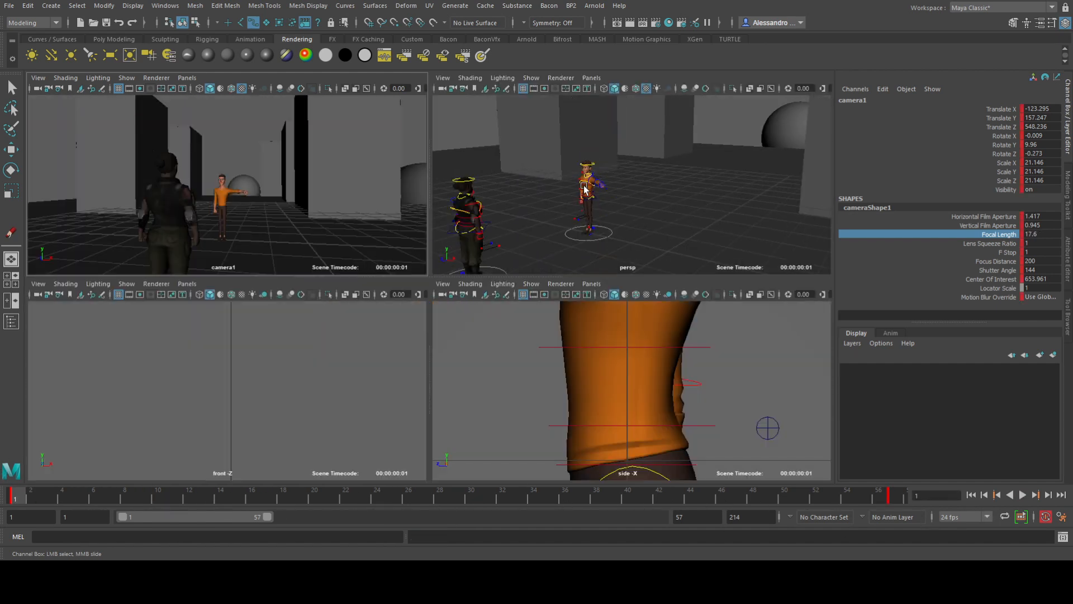
Step: Move camera1 forward past the dark character at frame 1, to about Translate X -202.1 and Z 99.5, and check the close framing full-screen
scroll(584, 189, down, 5)
alt+drag(577, 184, 532, 204)
key(w)
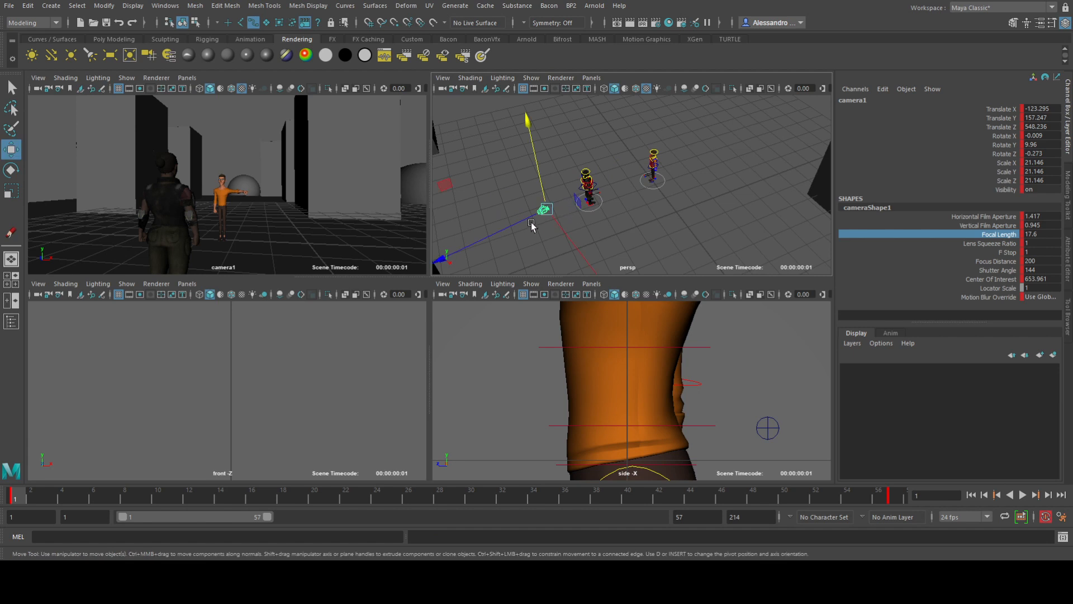
key(.)
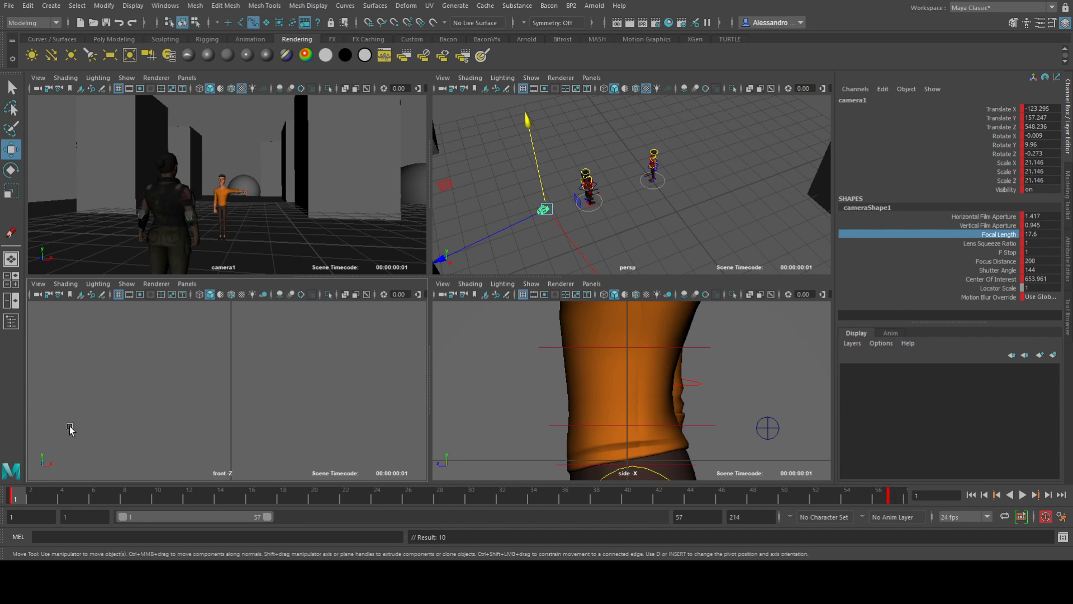
drag(447, 256, 571, 225)
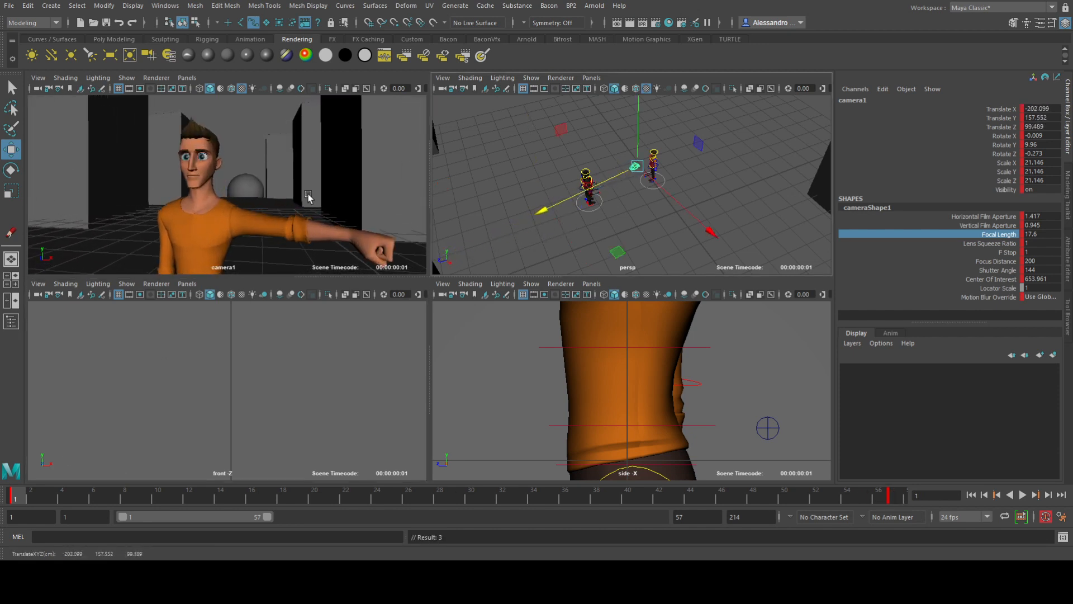
key(space)
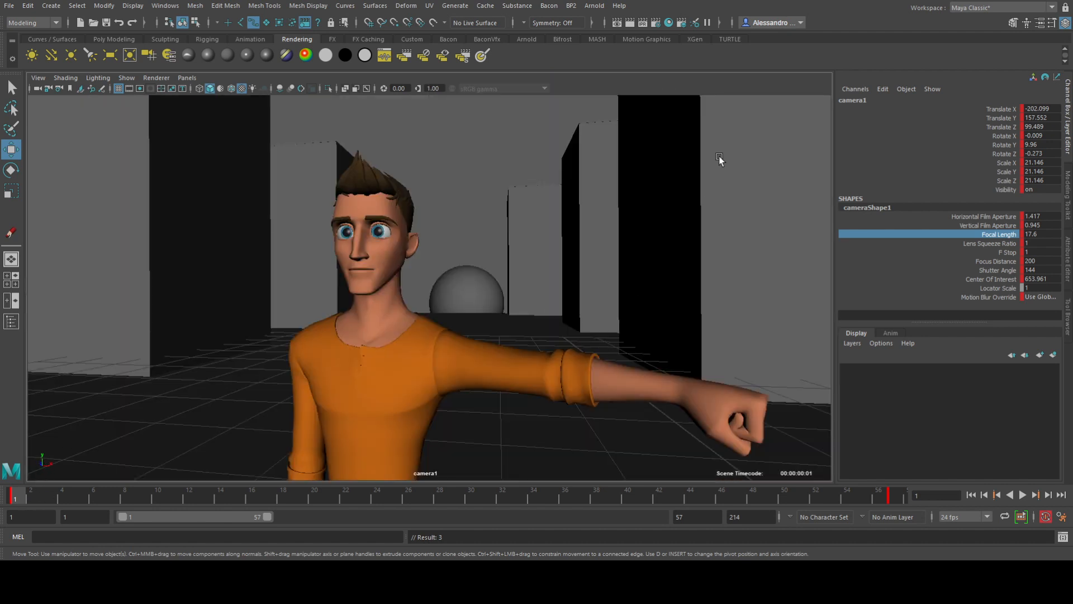
key(space)
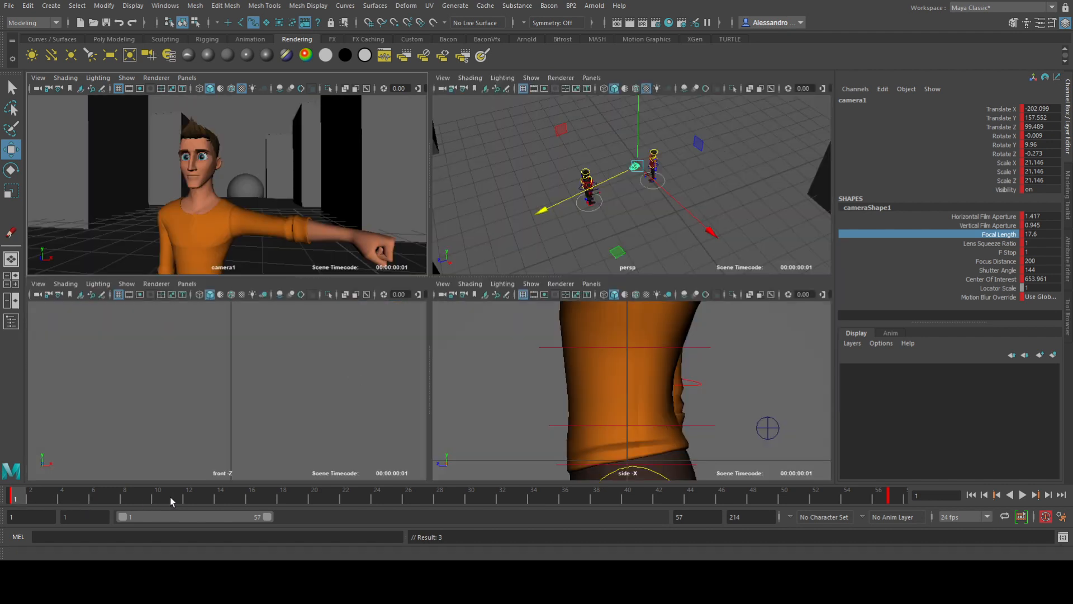
Step: Play the camera animation in the four-view layout and in the enlarged camera1 view, and return to frame 1
key(alt+v)
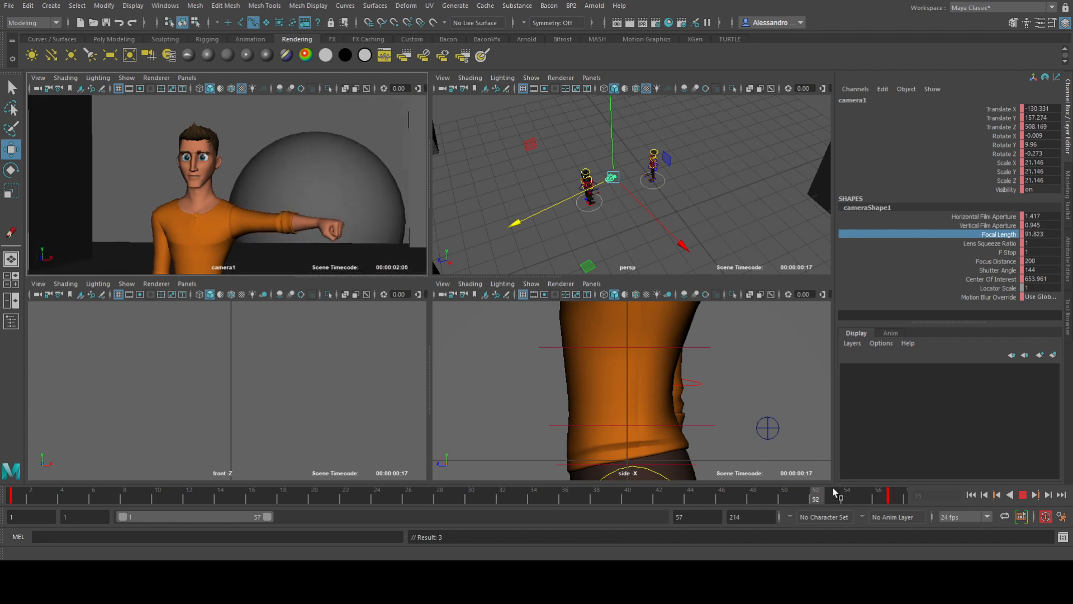
key(alt+v)
key(alt+shift+v)
key(space)
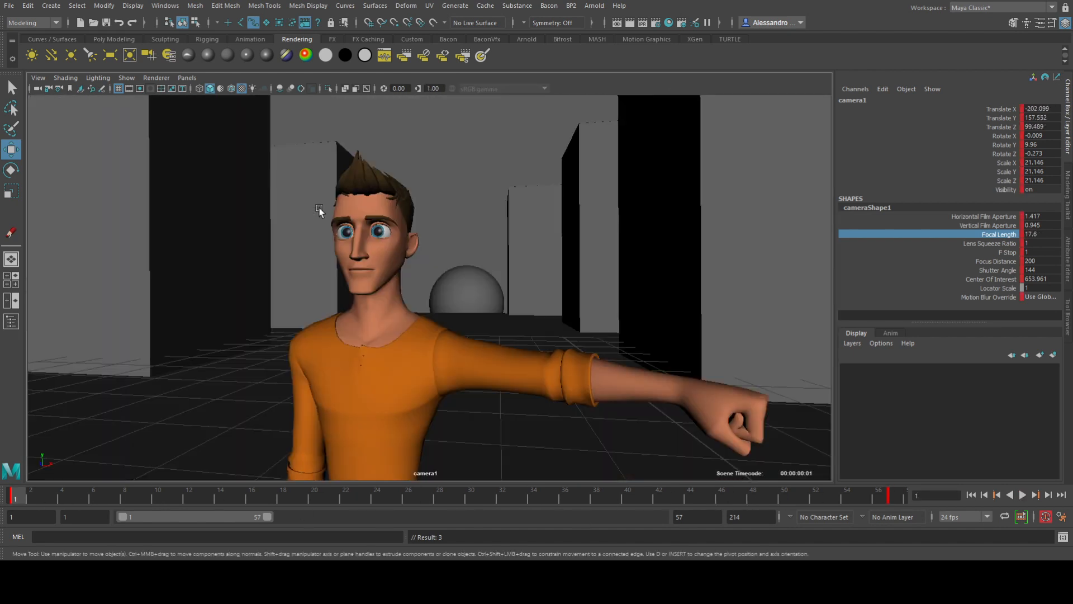
key(alt+v)
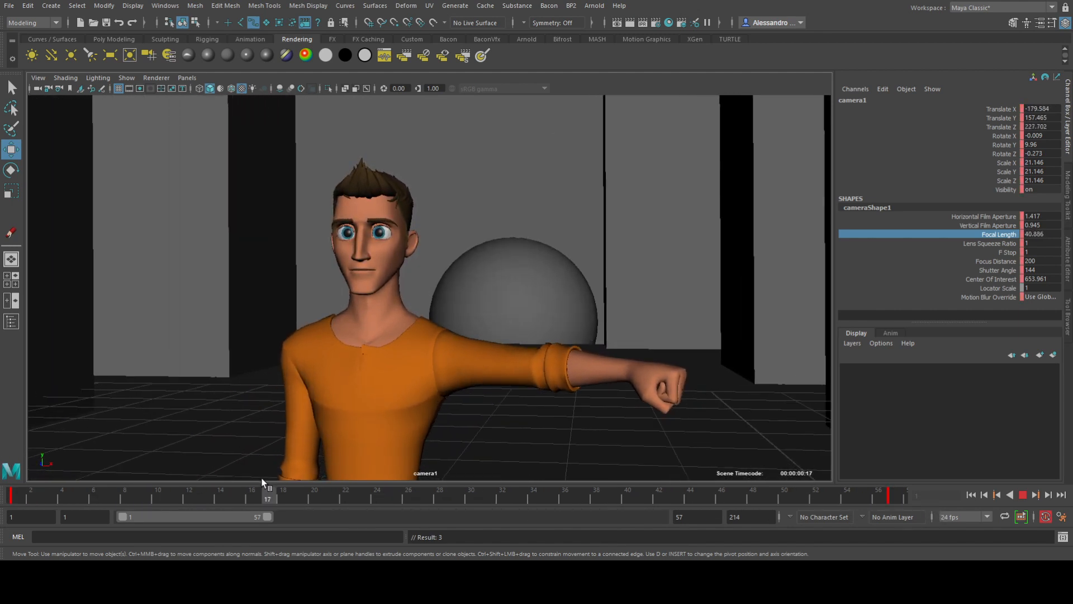
drag(263, 482, 8, 495)
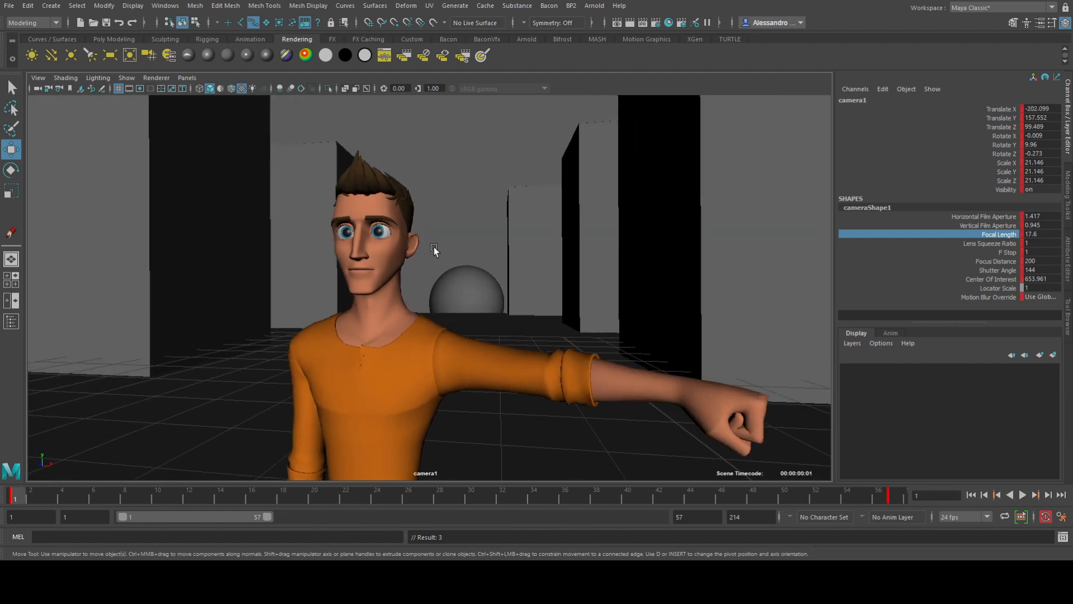
Step: Reposition camera1 behind the dark character at frame 1 and close to the orange-shirted character at frame 57, and play the move
key(space)
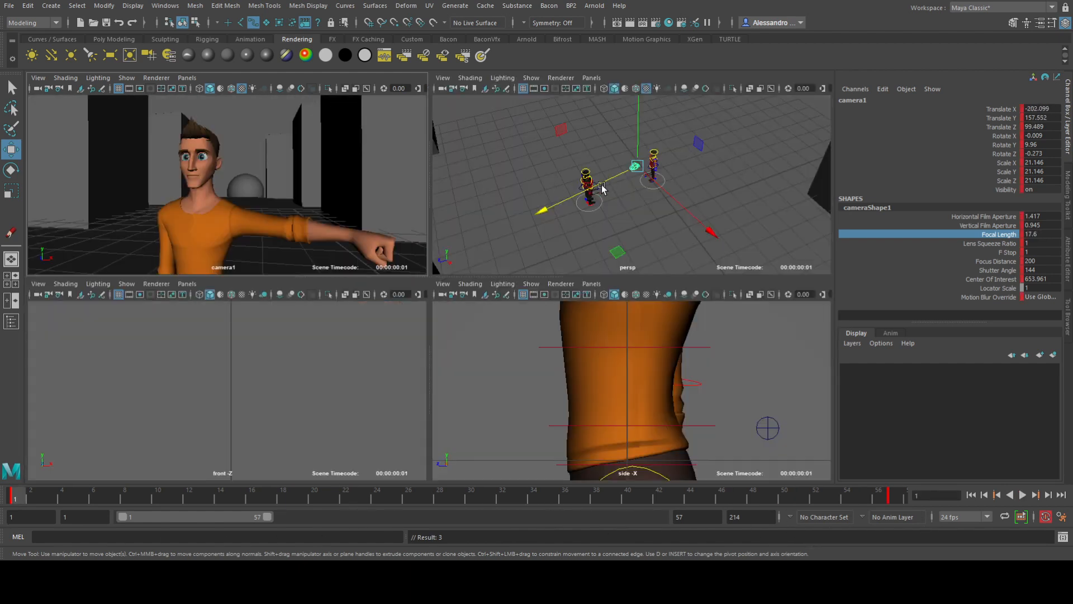
key(space)
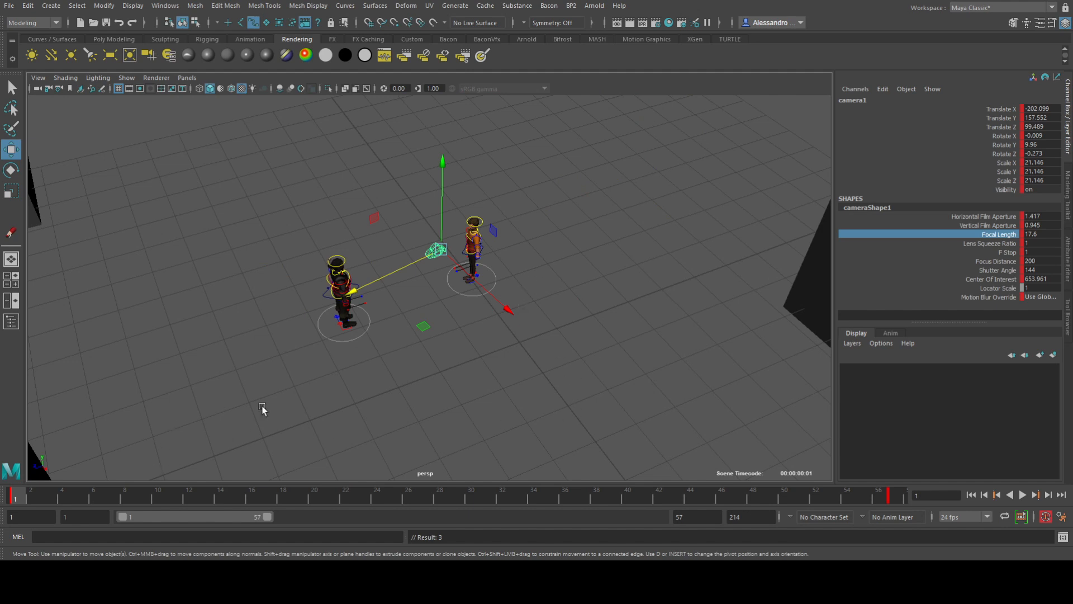
drag(347, 290, 379, 321)
click(896, 496)
key(space)
key(space)
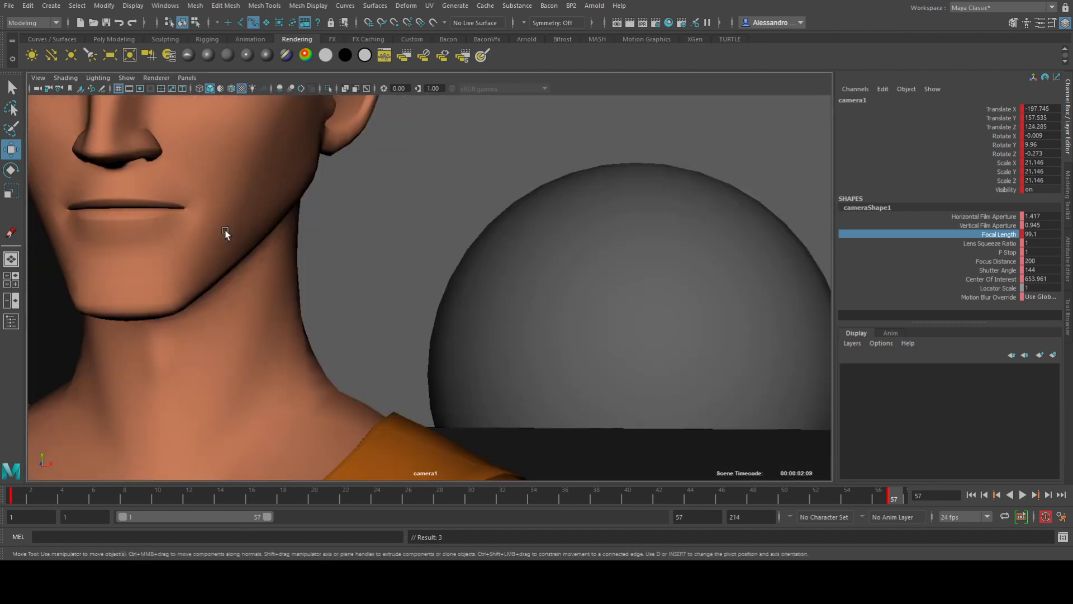
key(alt+v)
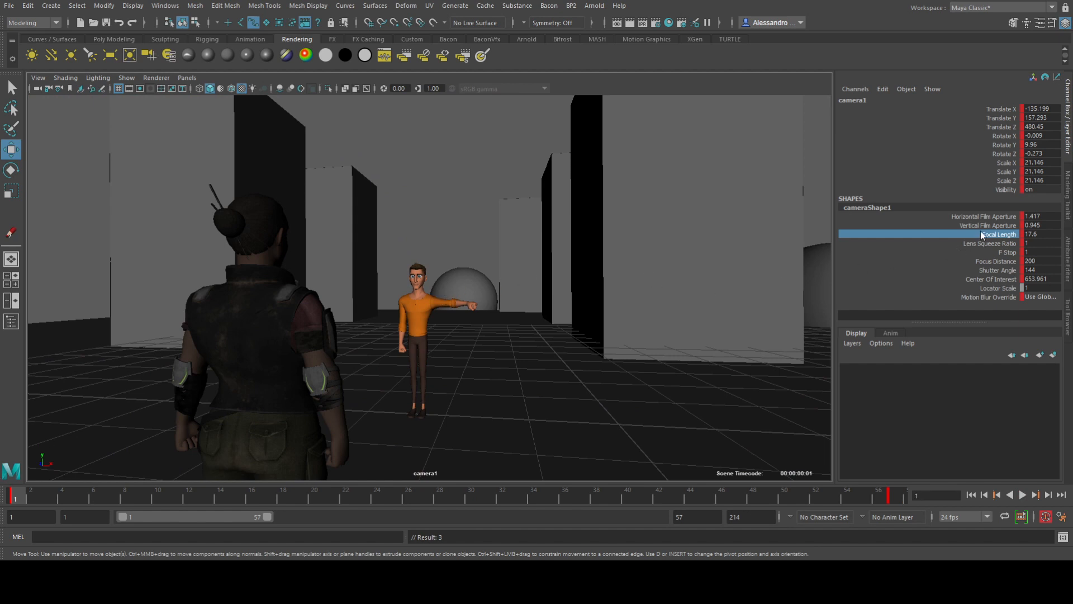
Step: Set camera1's focal length to about 73.5 at frame 1 and 18.2 at frame 57, and play the dolly zoom
middle_drag(519, 271, 826, 290)
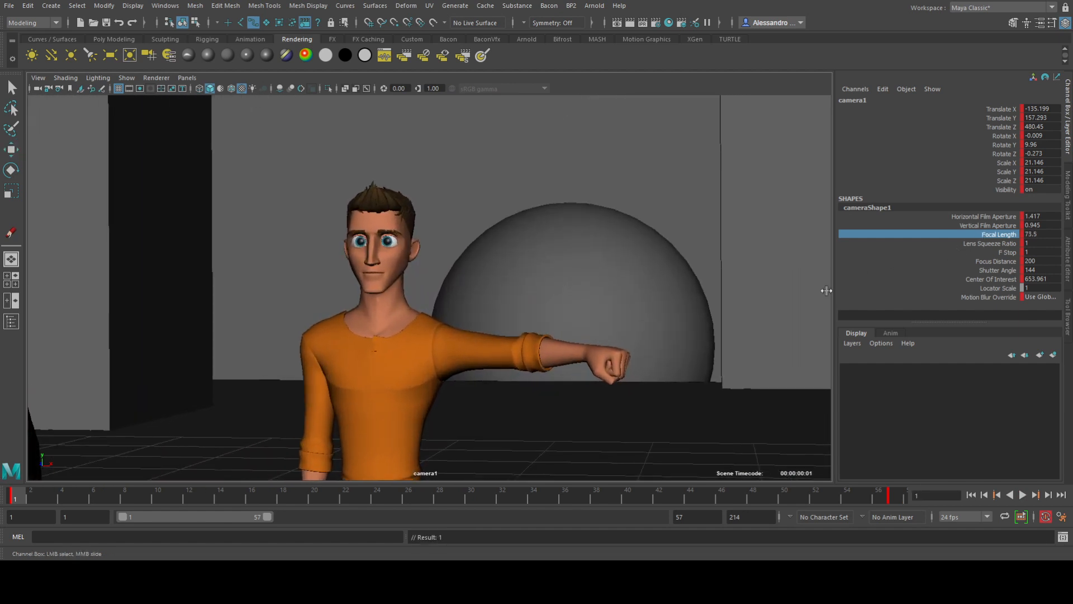
click(888, 495)
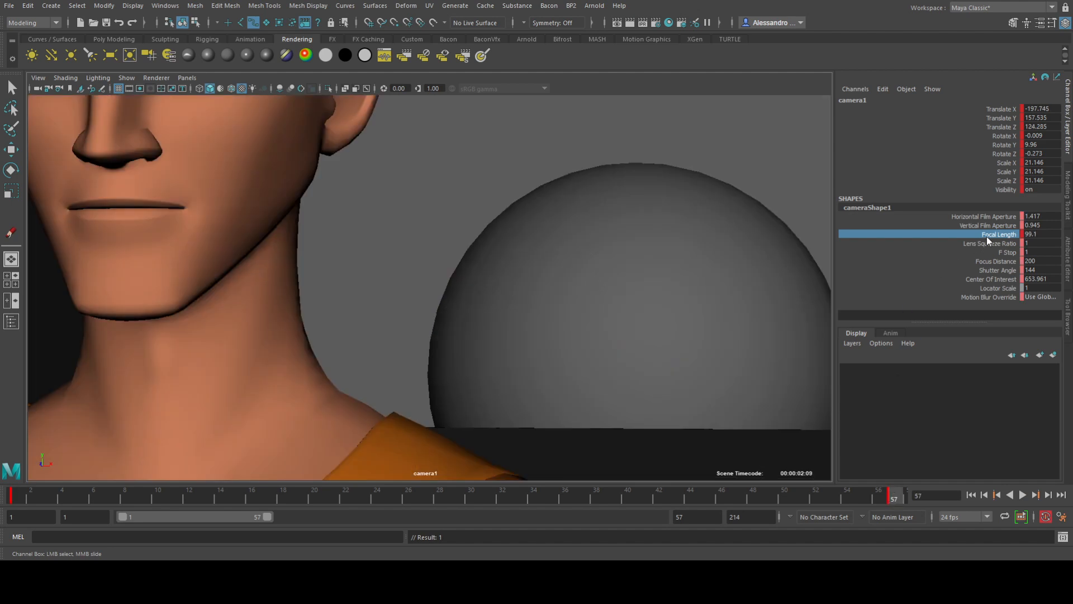
middle_drag(671, 274, 358, 303)
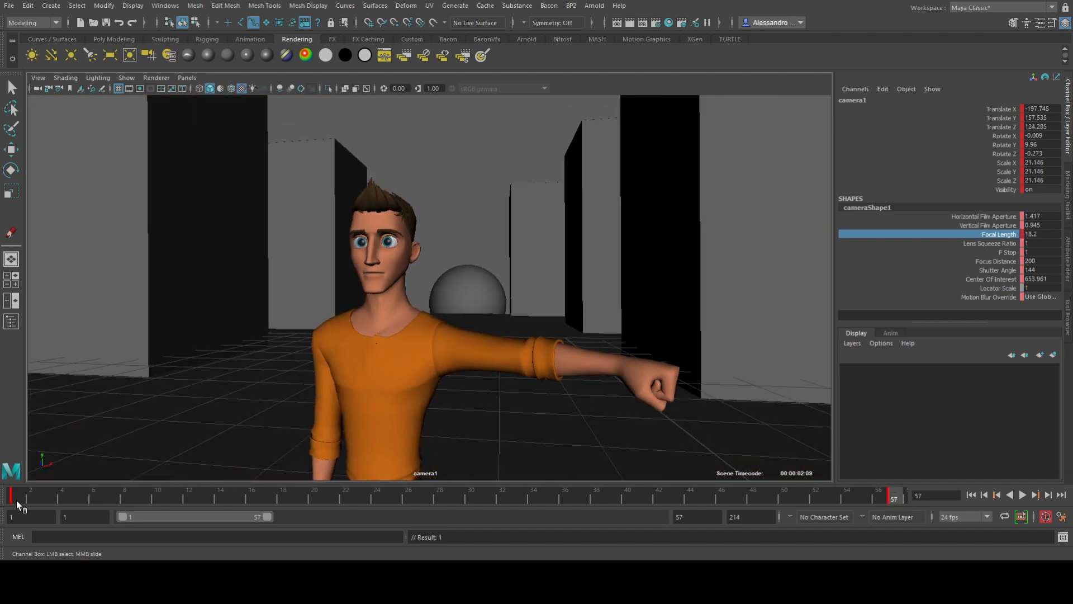
key(alt+v)
key(alt+v)
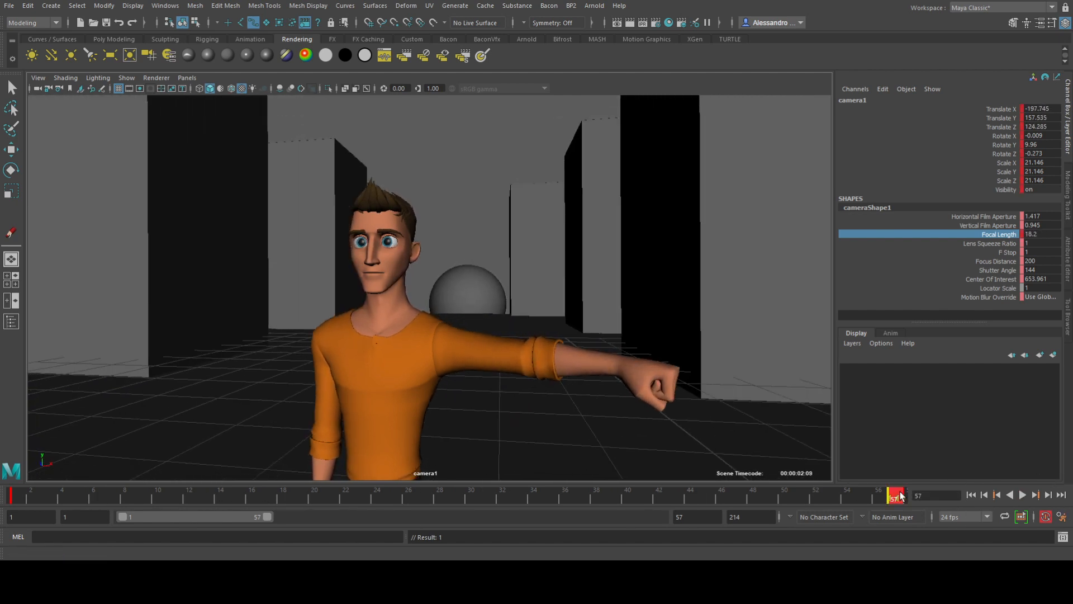
Step: Delete the focal length key at frame 57 and set camera1's focal length to 35 at frame 1
right_click(901, 496)
click(967, 342)
click(13, 492)
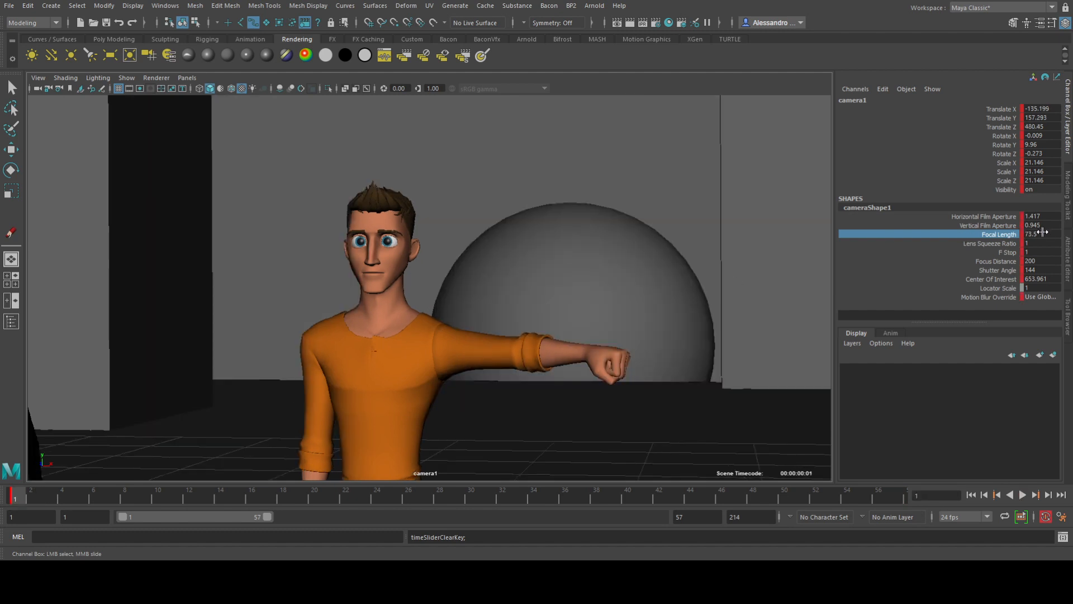
double_click(1043, 233)
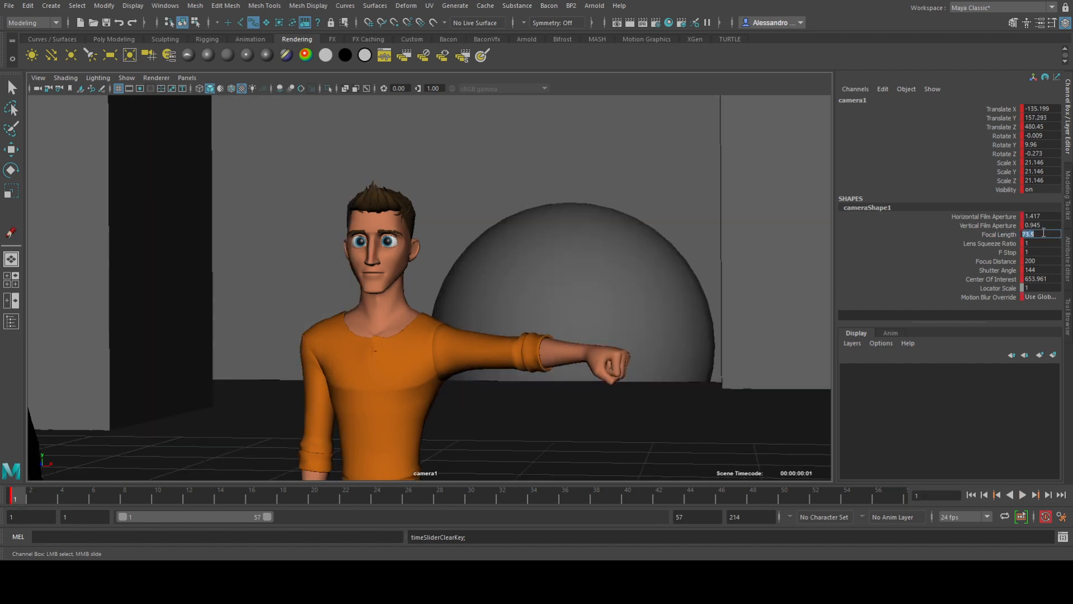
key(Return)
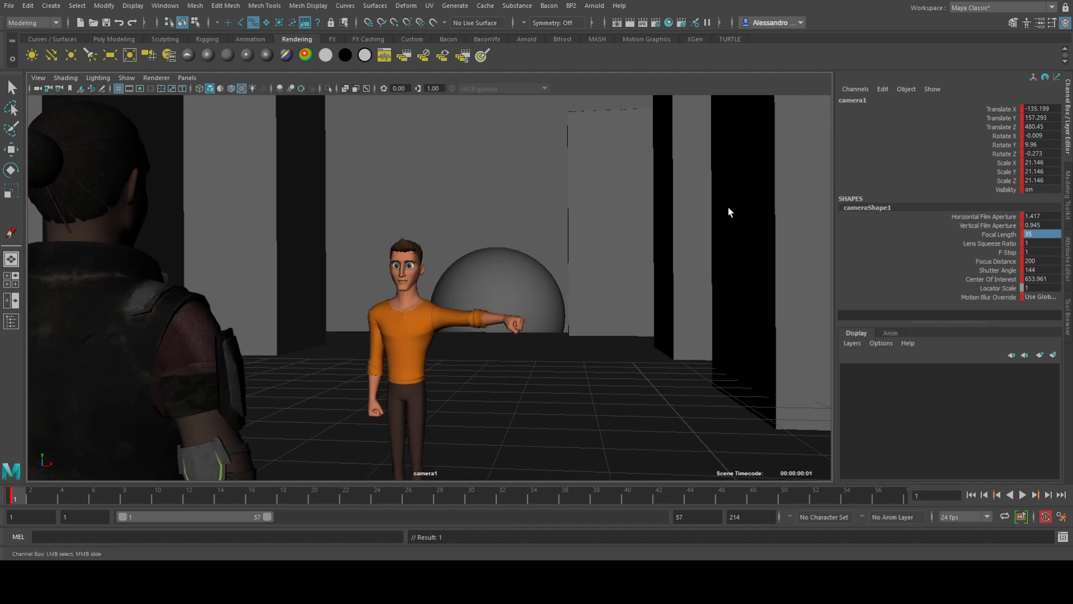
click(656, 211)
Step: Select camera1 in the perspective view and delete its remaining keys at frame 57
key(space)
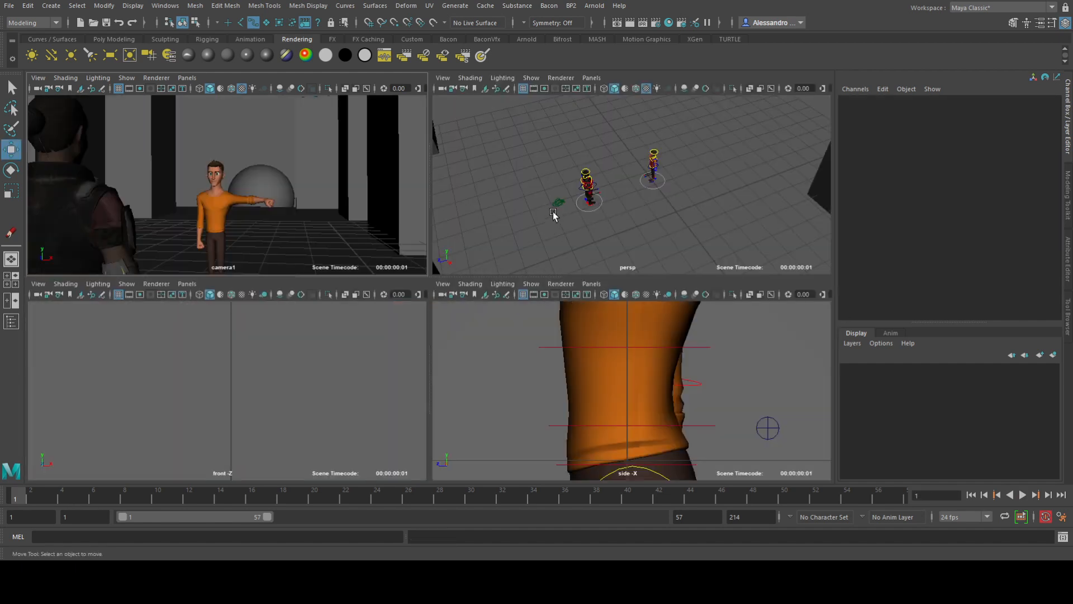
click(558, 204)
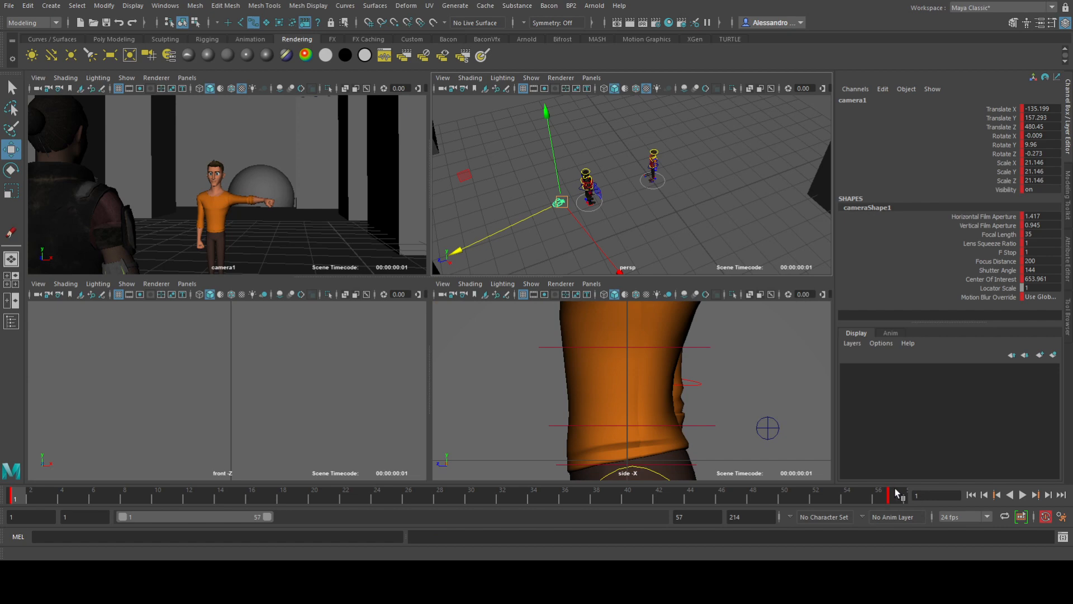
click(895, 493)
click(918, 334)
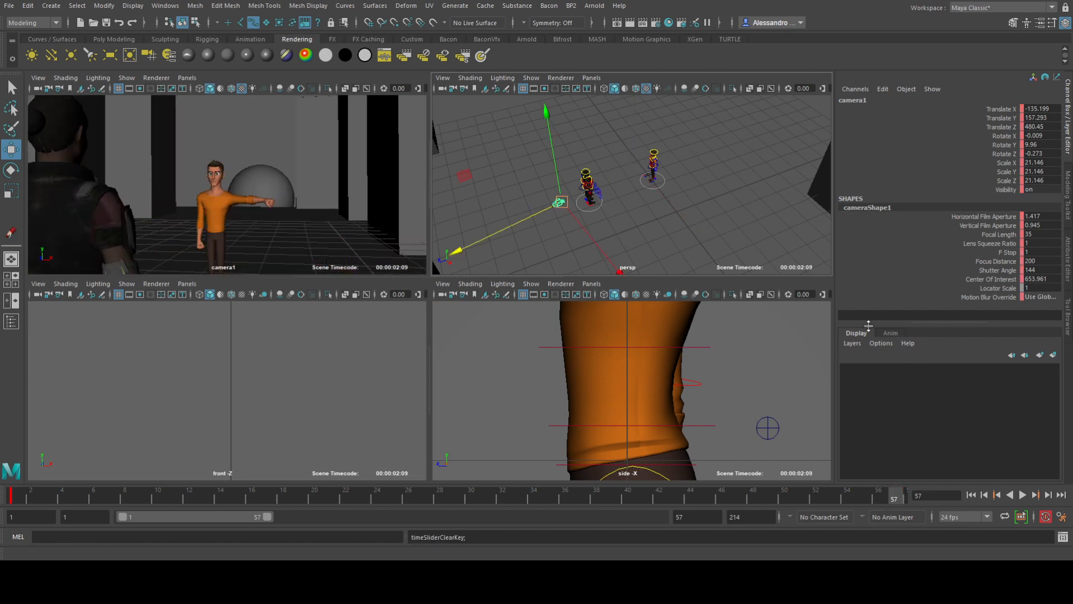
Step: Move camera1 at frame 1 beyond the characters to about Translate X -519.7, Y 159 and Z -63.8
key(space)
alt+right_drag(613, 219, 548, 254)
alt+drag(549, 254, 211, 291)
click(17, 494)
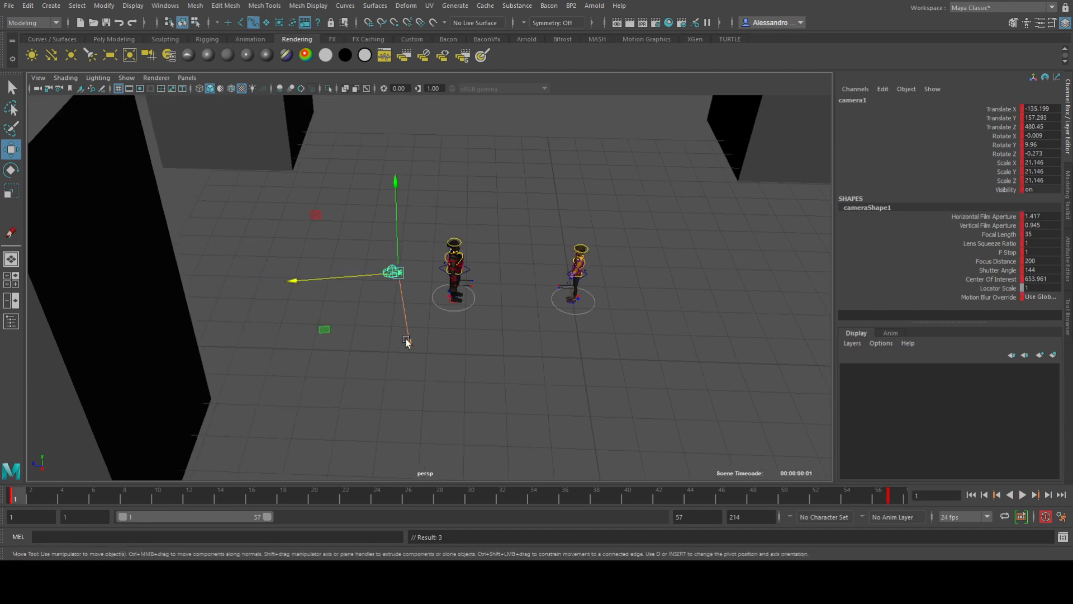
drag(407, 340, 395, 268)
alt+drag(364, 271, 688, 383)
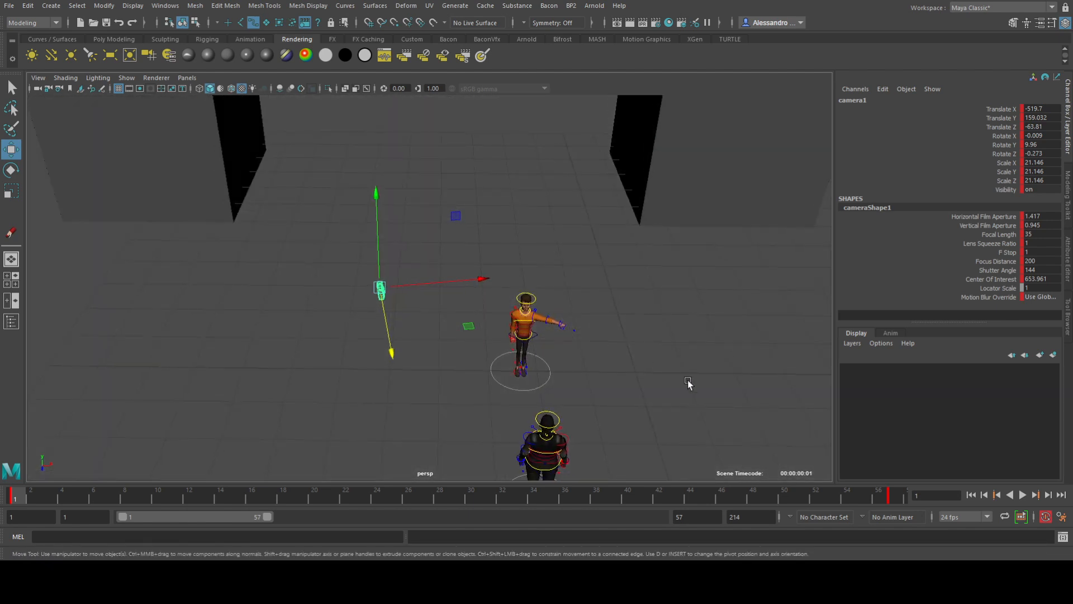
Step: Clear camera1's newly added key at frame 57
click(896, 497)
right_click(898, 498)
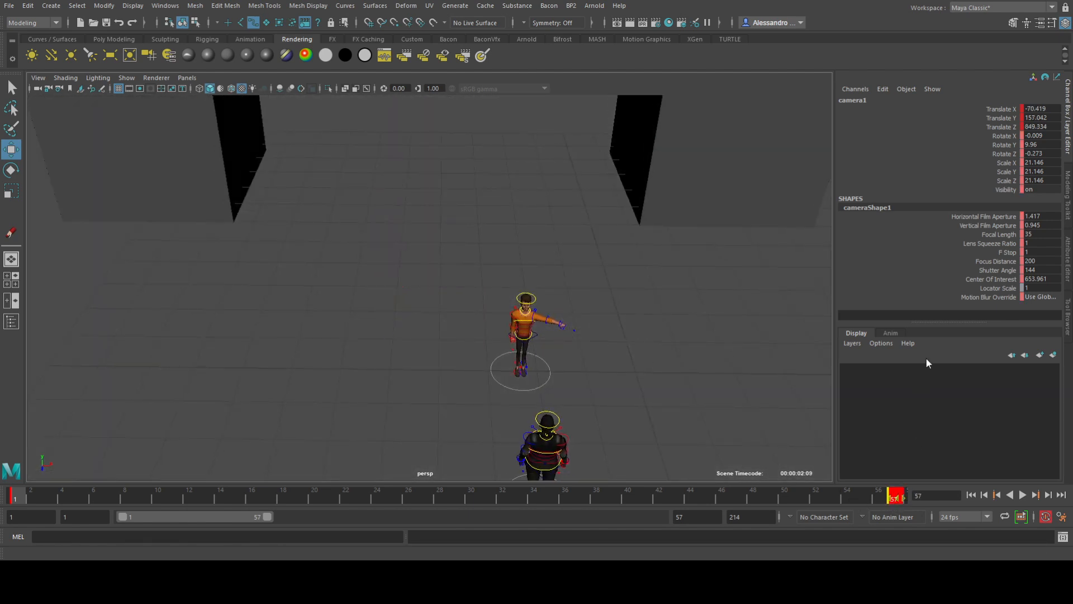
click(930, 338)
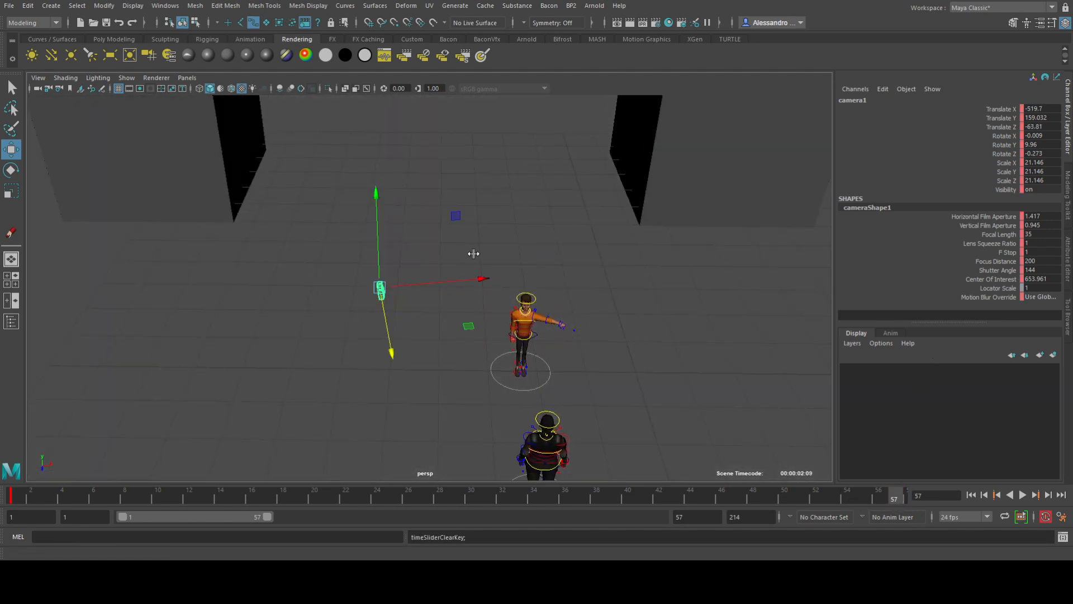
Step: Try raising camera1's focal length to about 76.5 at frame 1 in the enlarged camera view, and undo the change
alt+drag(474, 253, 930, 232)
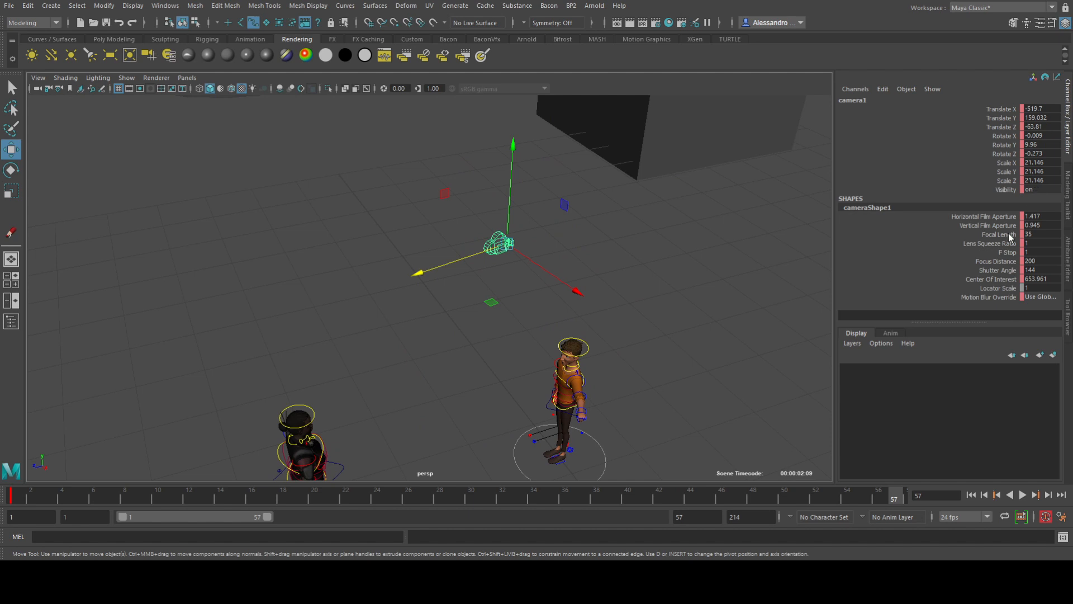
click(1001, 234)
key(alt+shift+v)
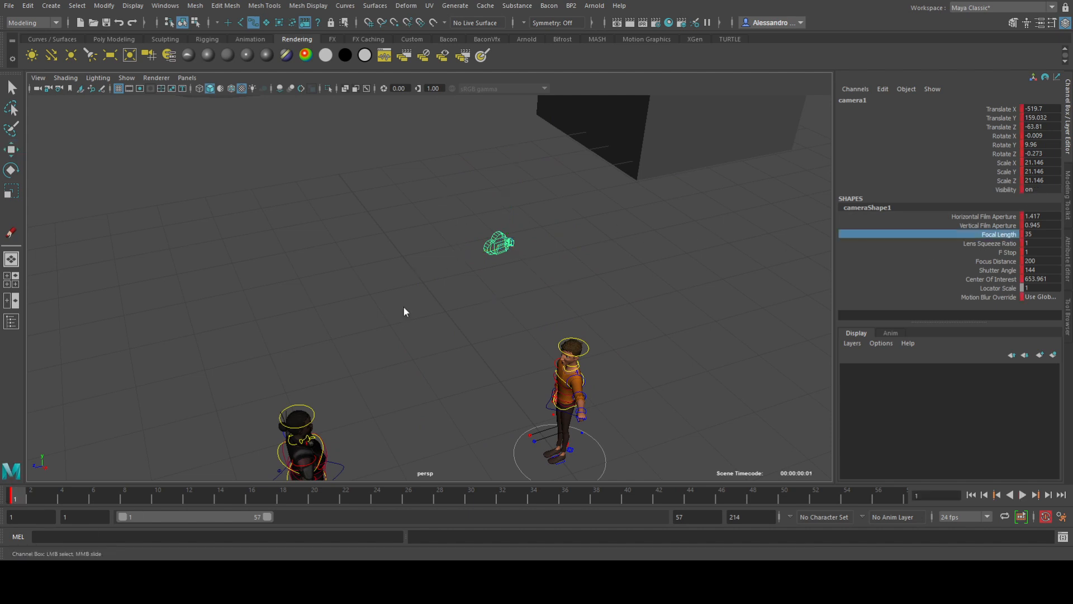
key(space)
key(space)
middle_drag(376, 239, 542, 264)
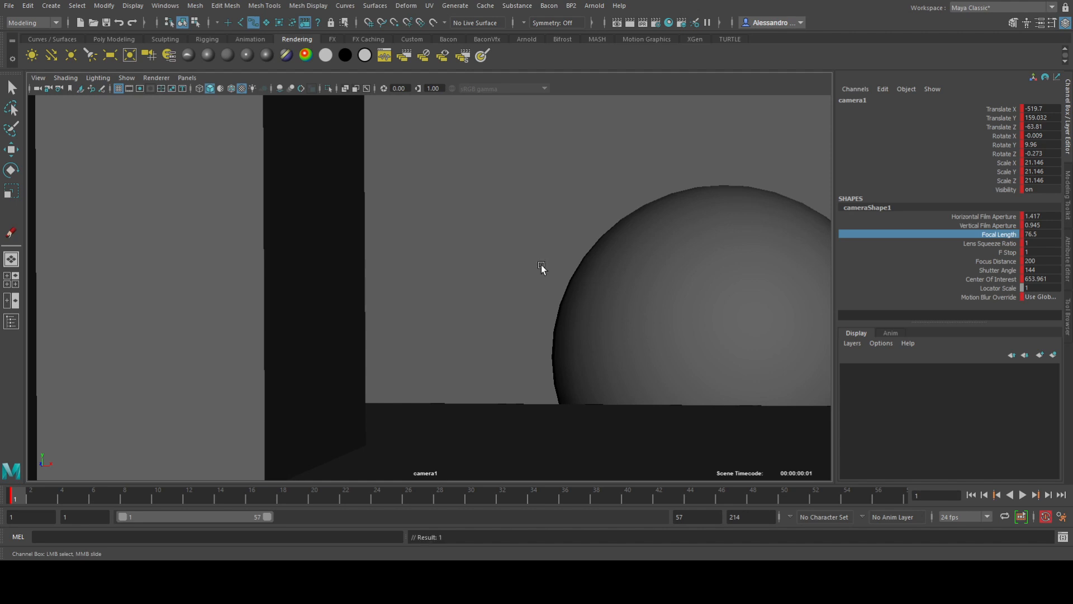
key(ctrl+z)
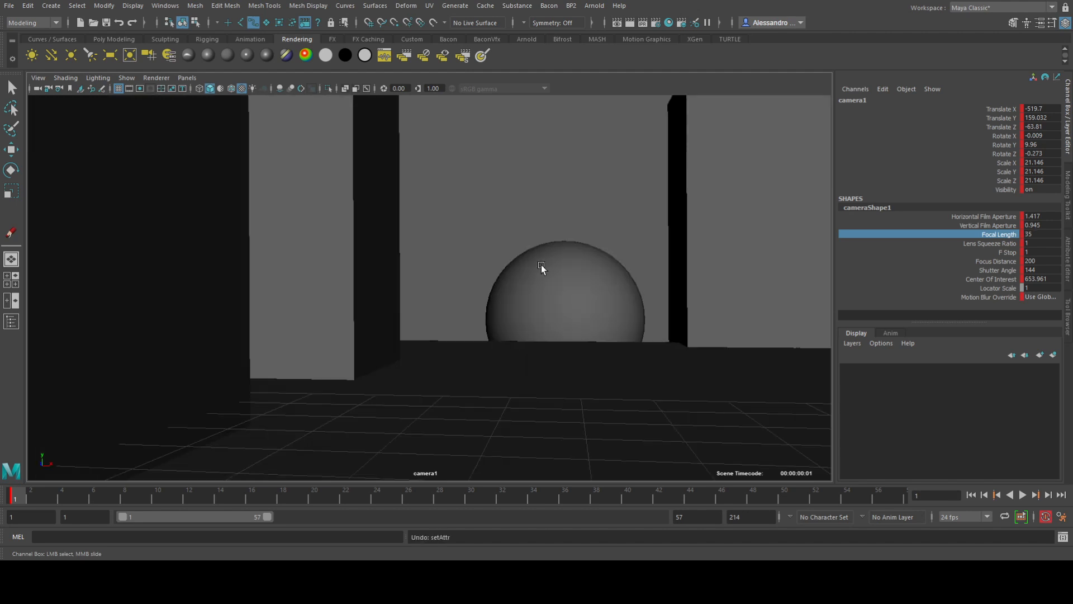
key(space)
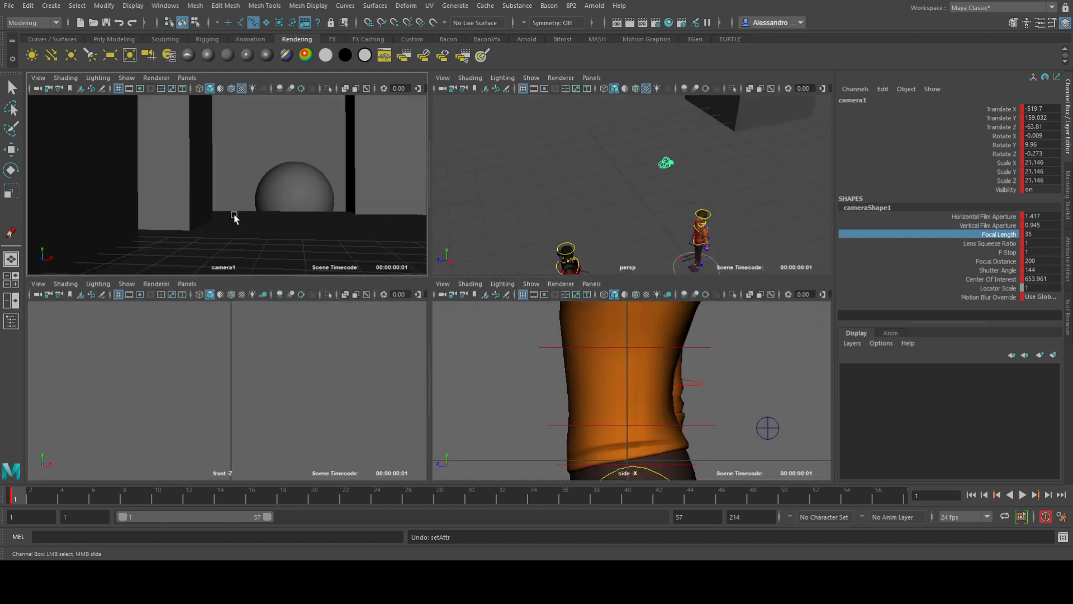
key(space)
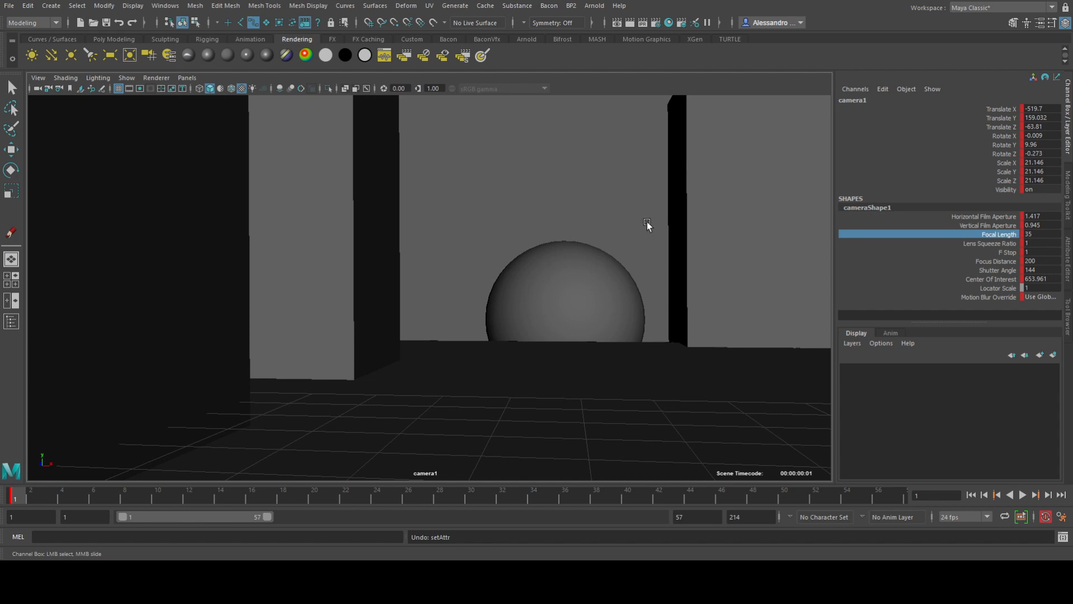
Step: Lower camera1 to about Translate Y 38.9 with Rotate X about 6.7, and raise its focal length to about 63.1
key(space)
key(w)
drag(662, 149, 665, 189)
key(e)
drag(604, 157, 620, 168)
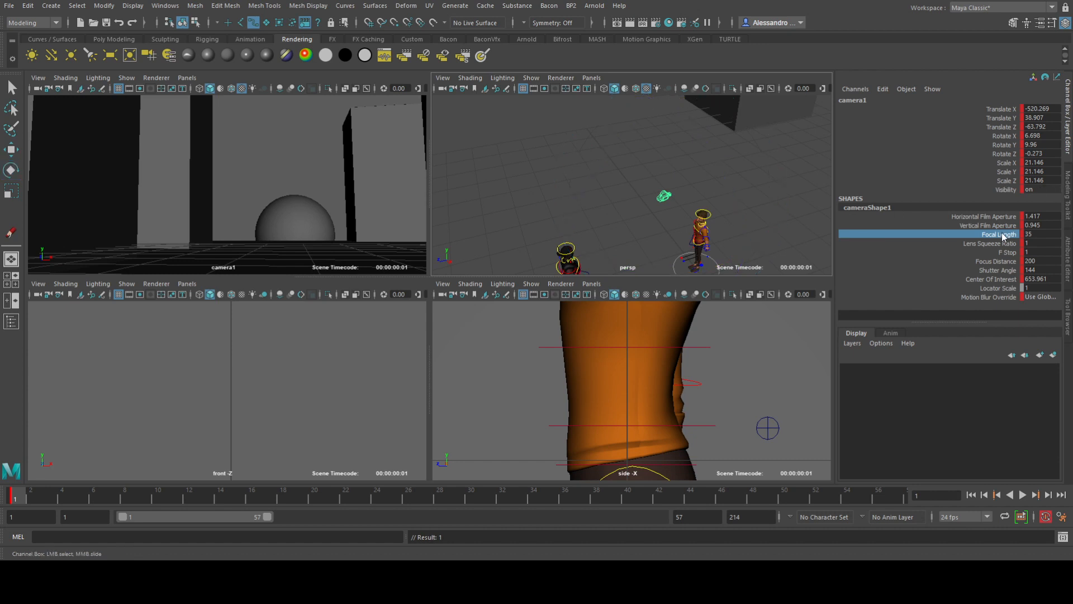
middle_drag(553, 192, 769, 183)
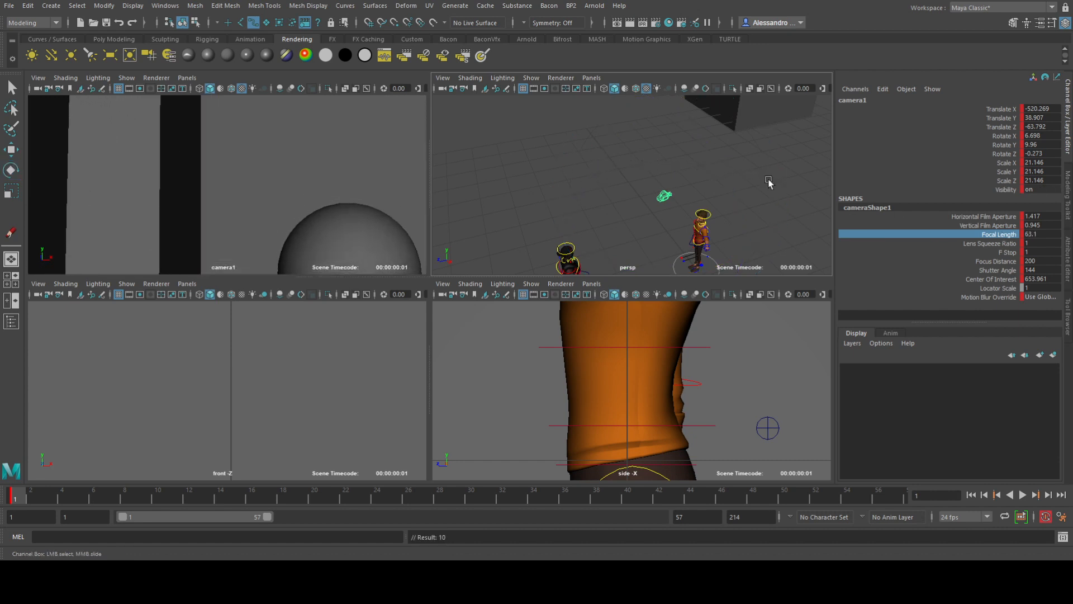
Step: At frame 57, key camera1 far back from the characters by moving it to about Translate Z 1827
click(898, 496)
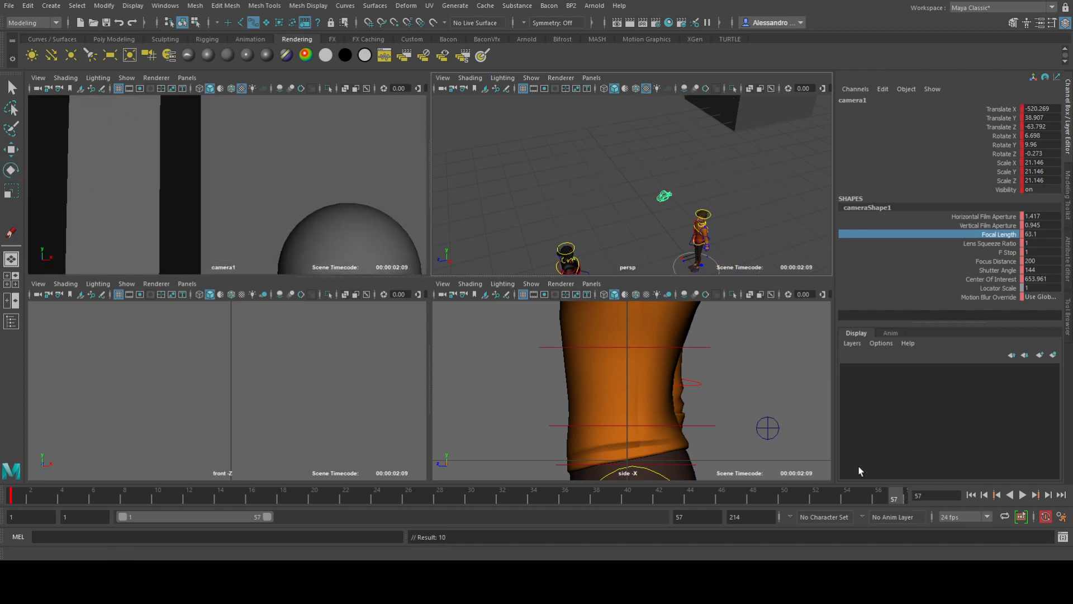
key(e)
click(669, 200)
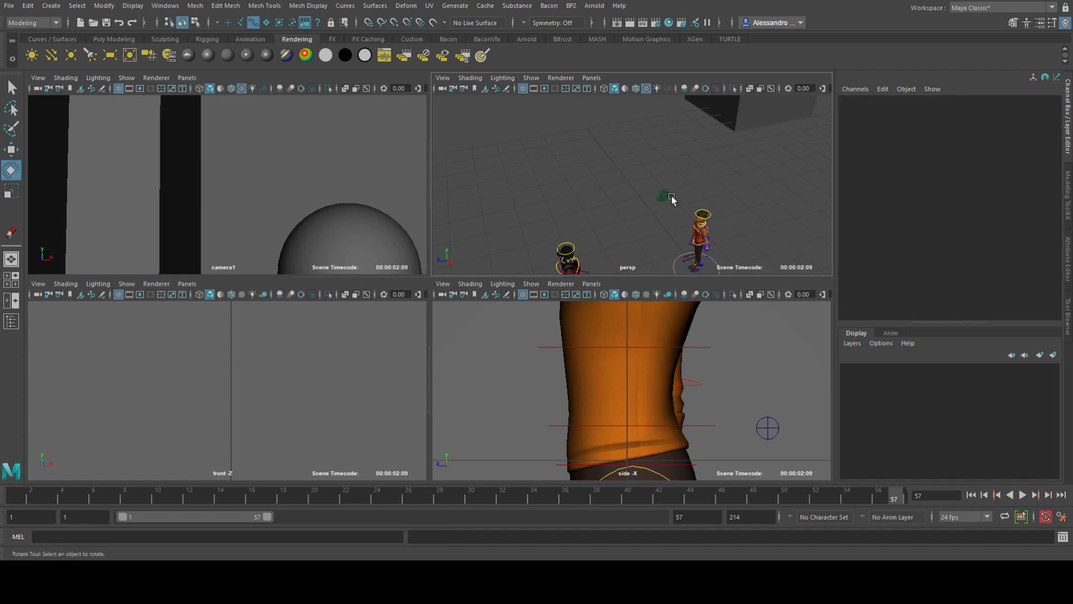
click(672, 195)
key(w)
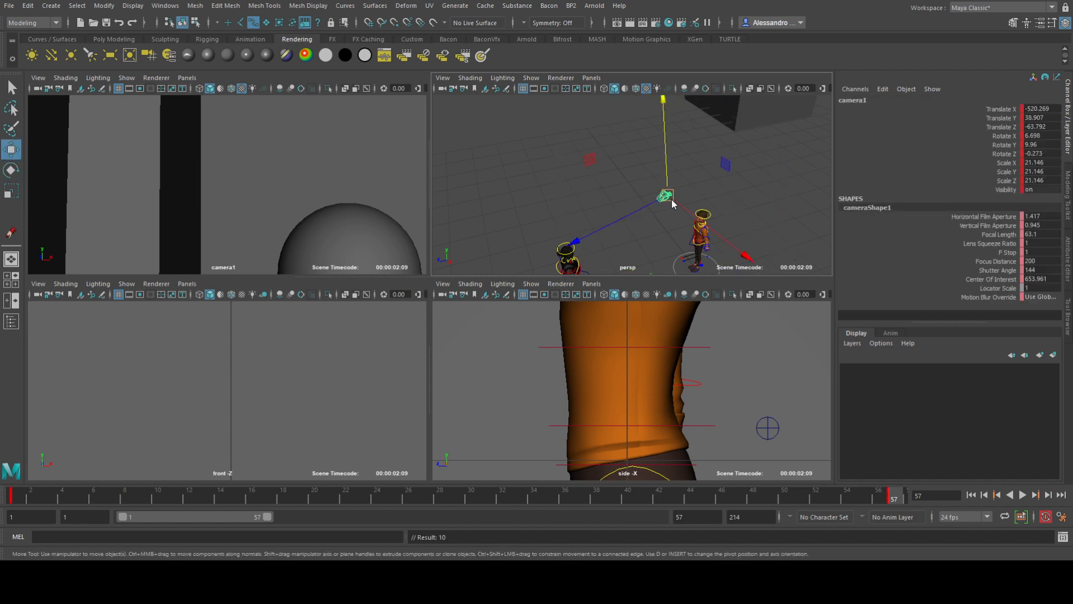
scroll(640, 204, down, 5)
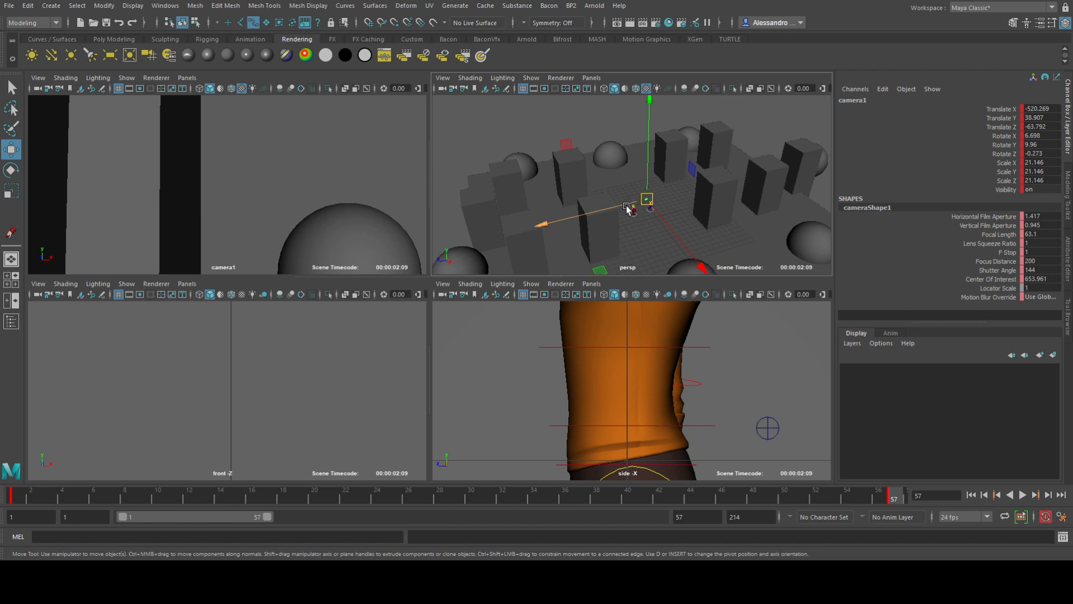
drag(627, 203, 520, 234)
Step: Play the camera pull-back animation in the enlarged camera1 view and stop it at frame 1
key(space)
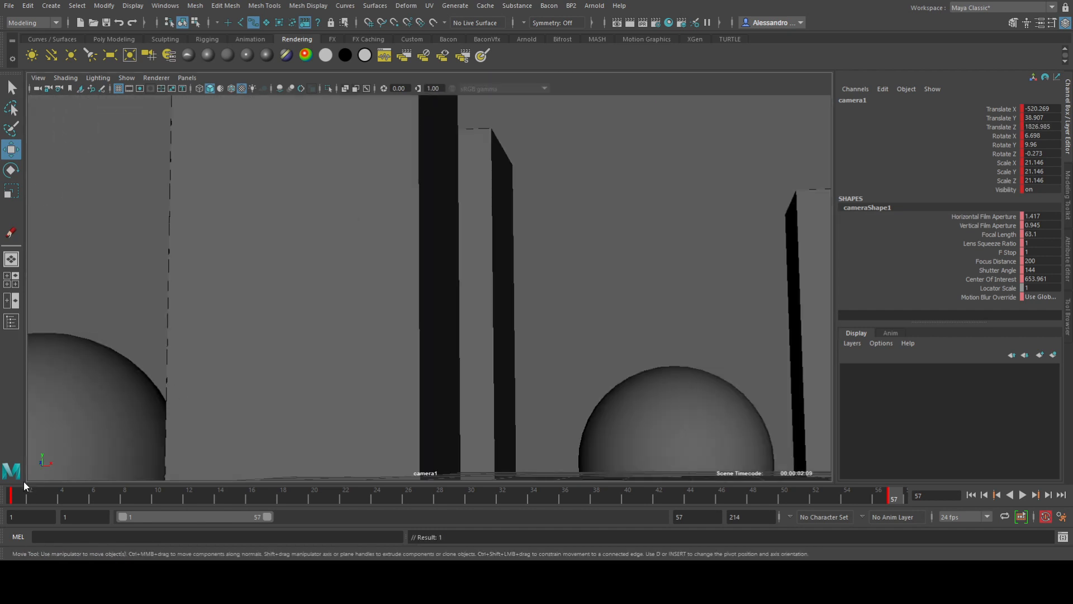
drag(27, 494, 962, 509)
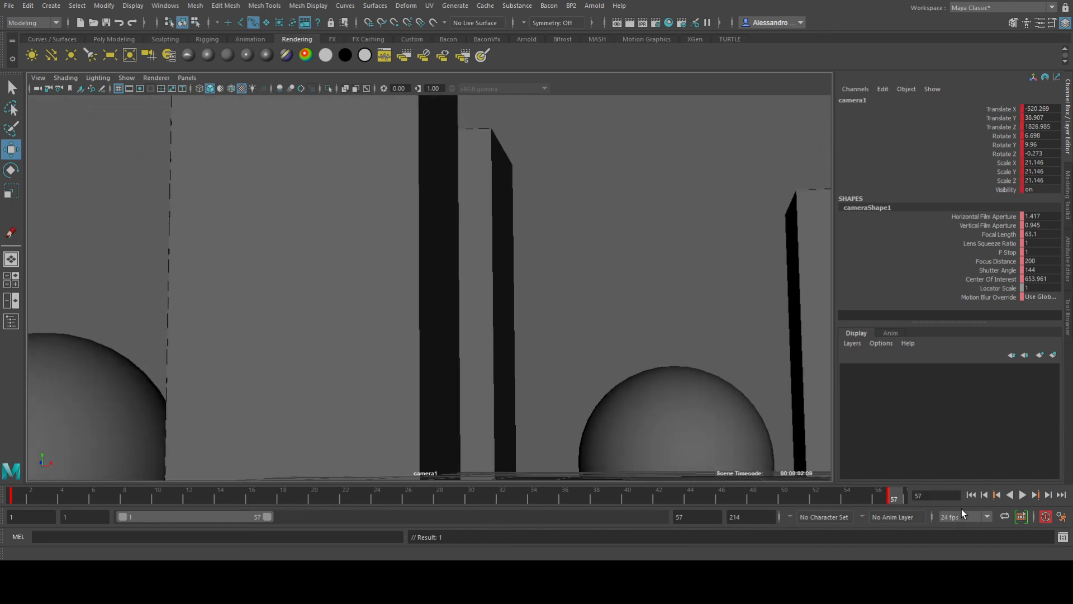
click(1023, 492)
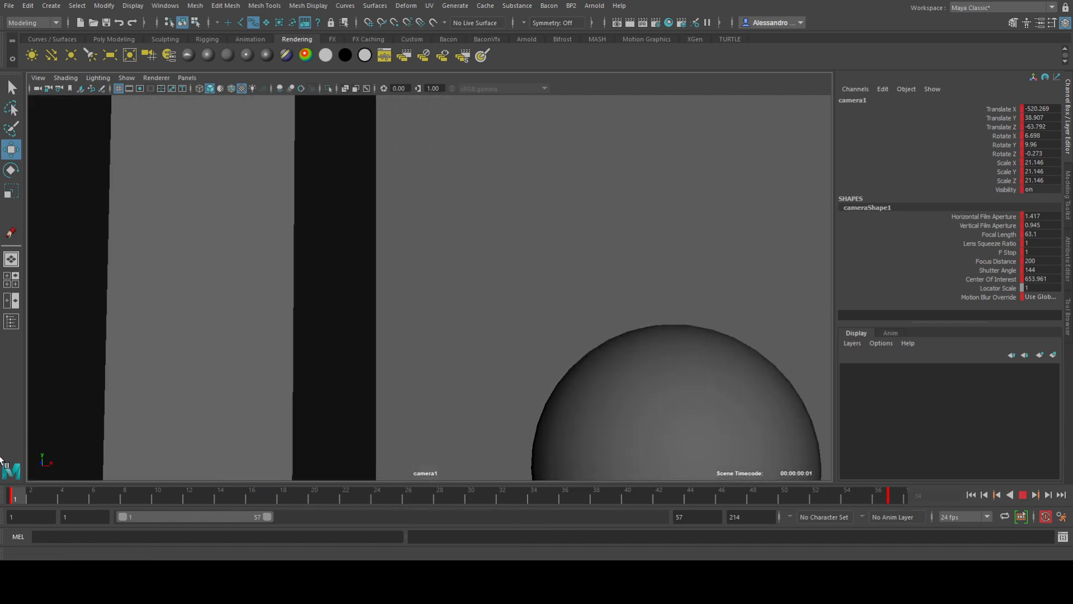
key(Escape)
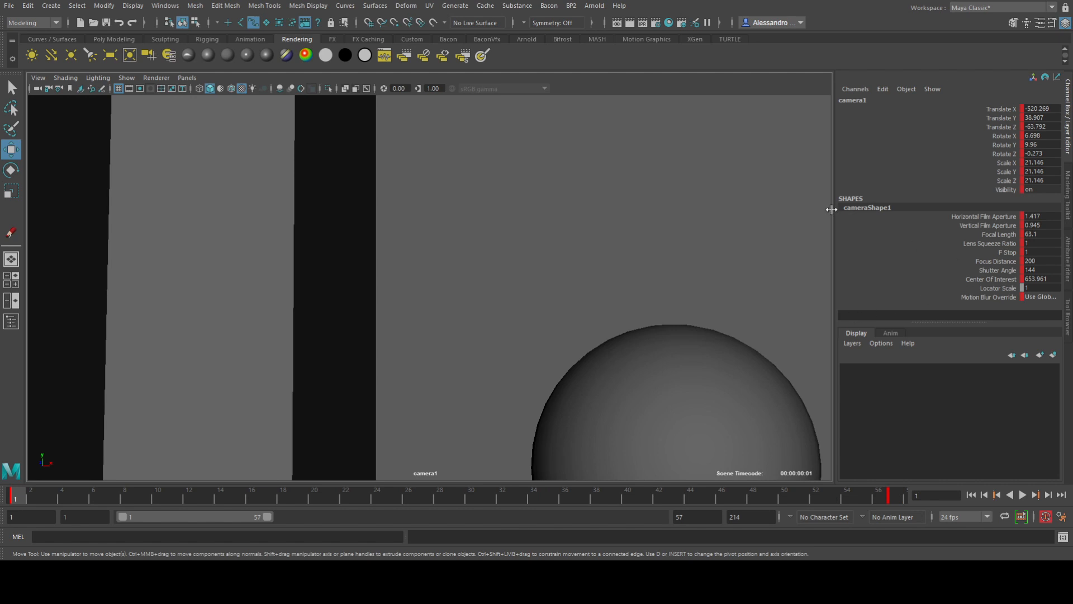
Step: Reduce camera1's focal length to about 26.6 at frame 1 and play the pull-back with the wider lens
click(998, 235)
middle_drag(837, 230, 423, 246)
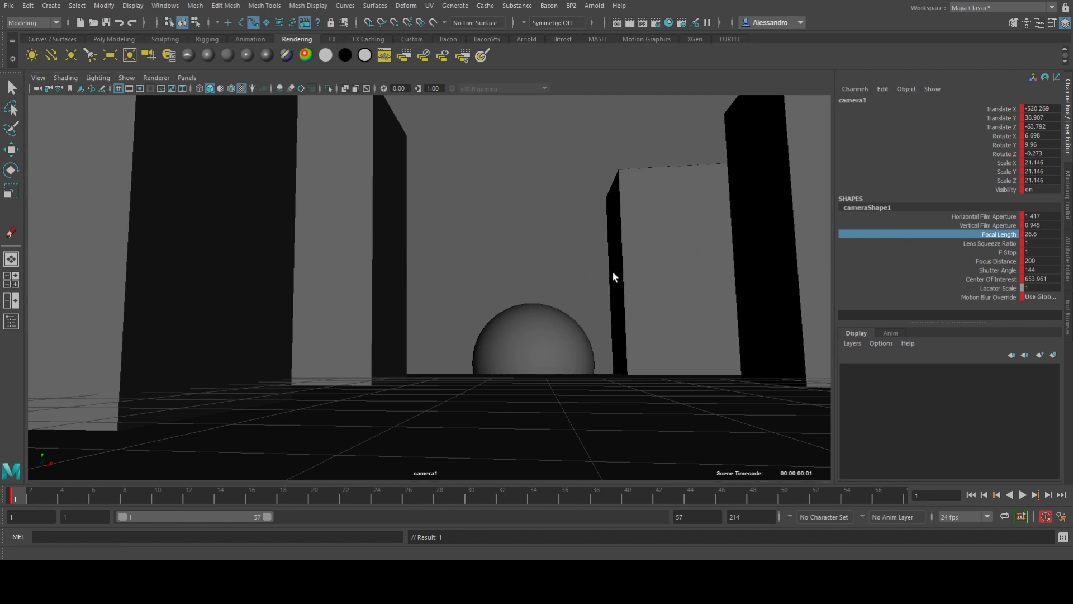
click(1024, 495)
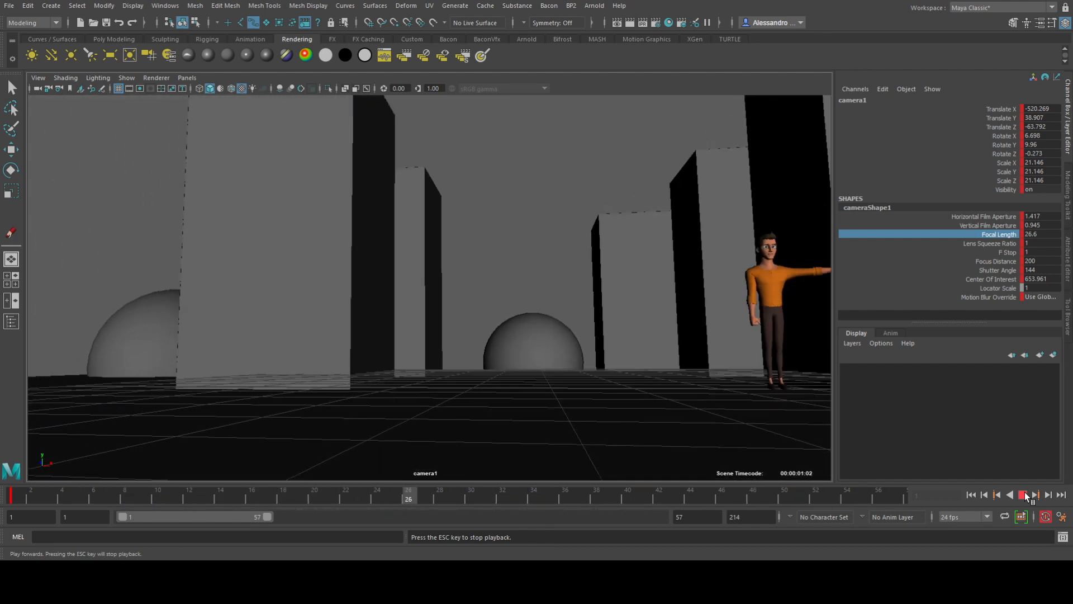
click(1025, 494)
Step: Examine camera1's mid-move position in the perspective view, and replay the pull-back in the enlarged camera view
key(w)
click(656, 177)
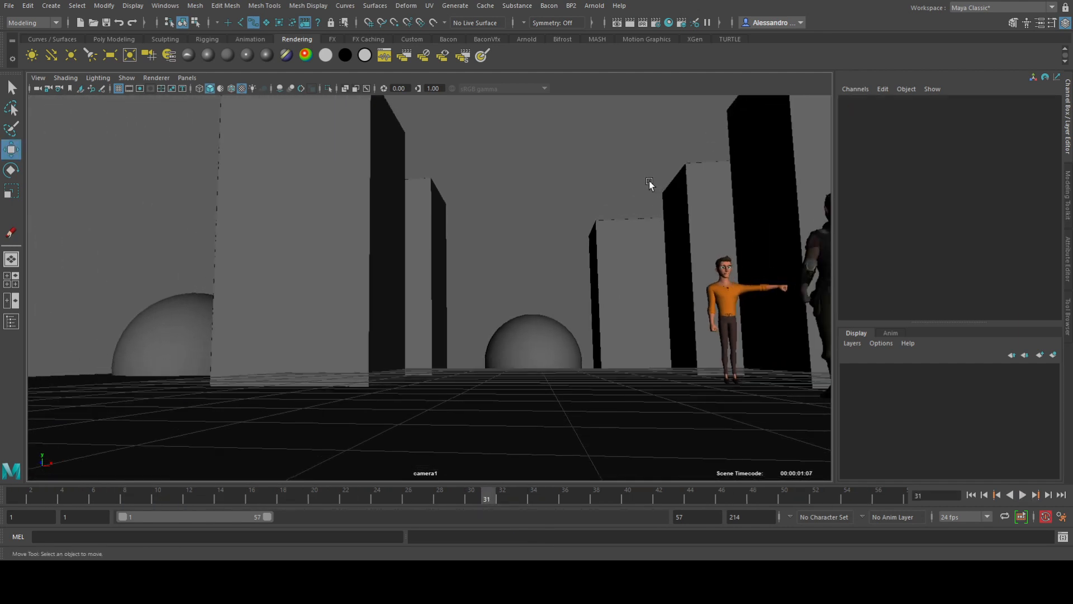
key(space)
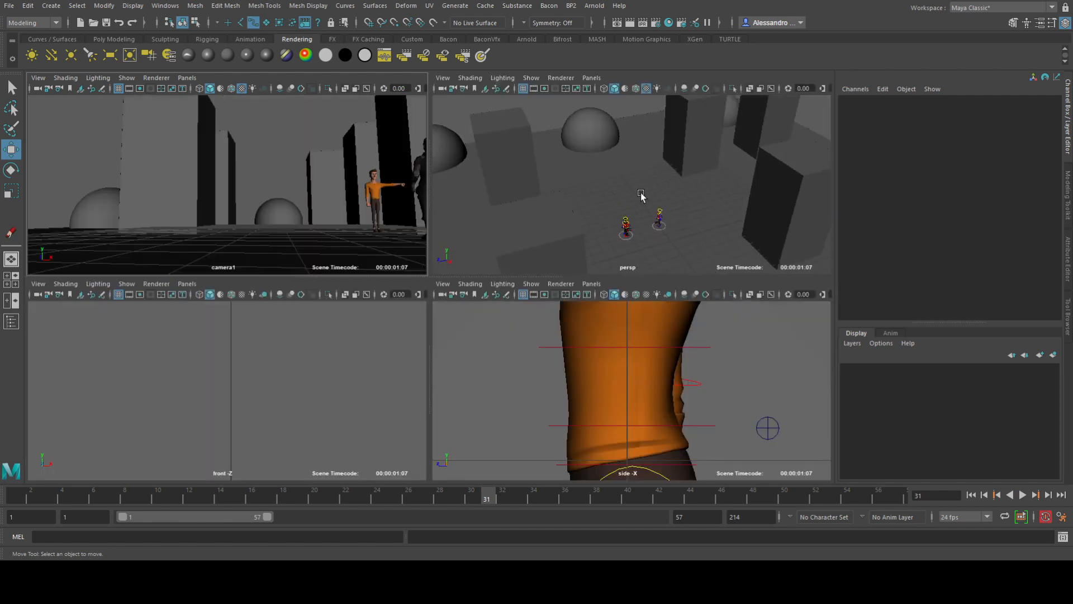
alt+drag(642, 196, 615, 209)
click(601, 183)
key(ctrl+z)
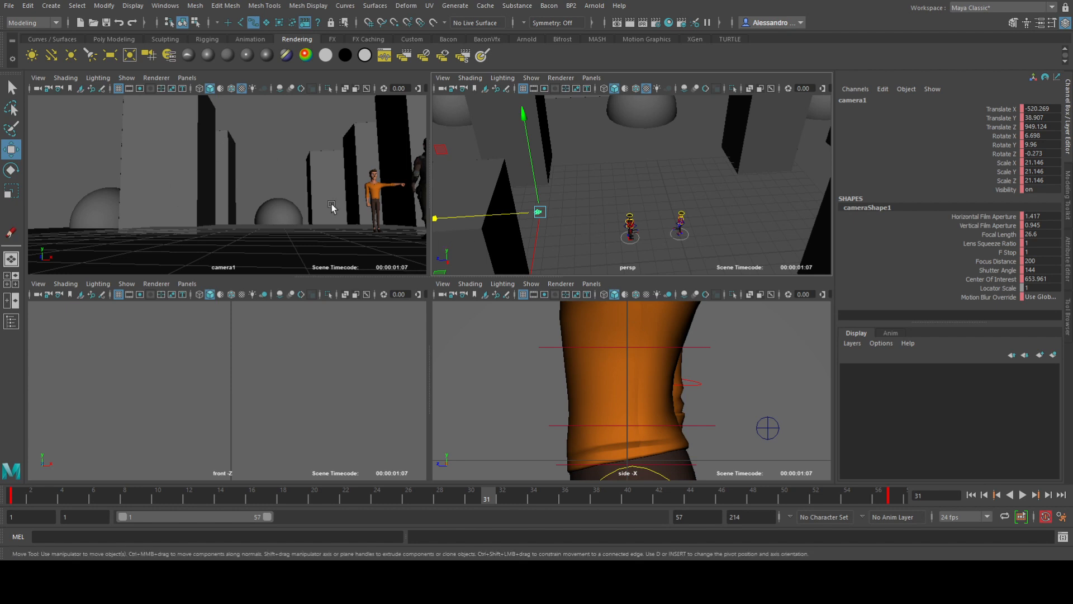
key(space)
click(1022, 494)
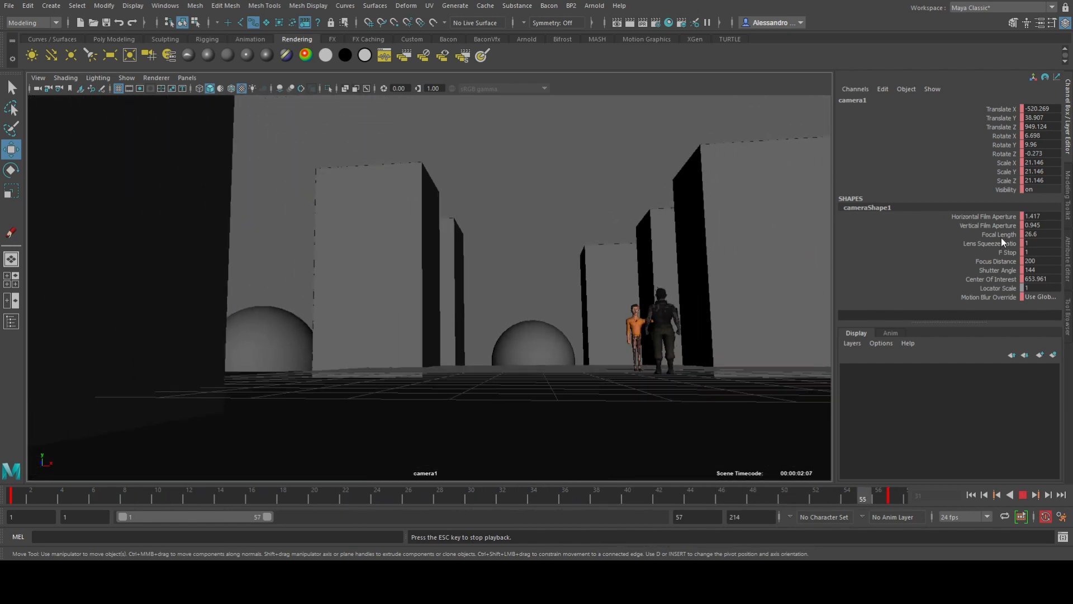
click(1023, 495)
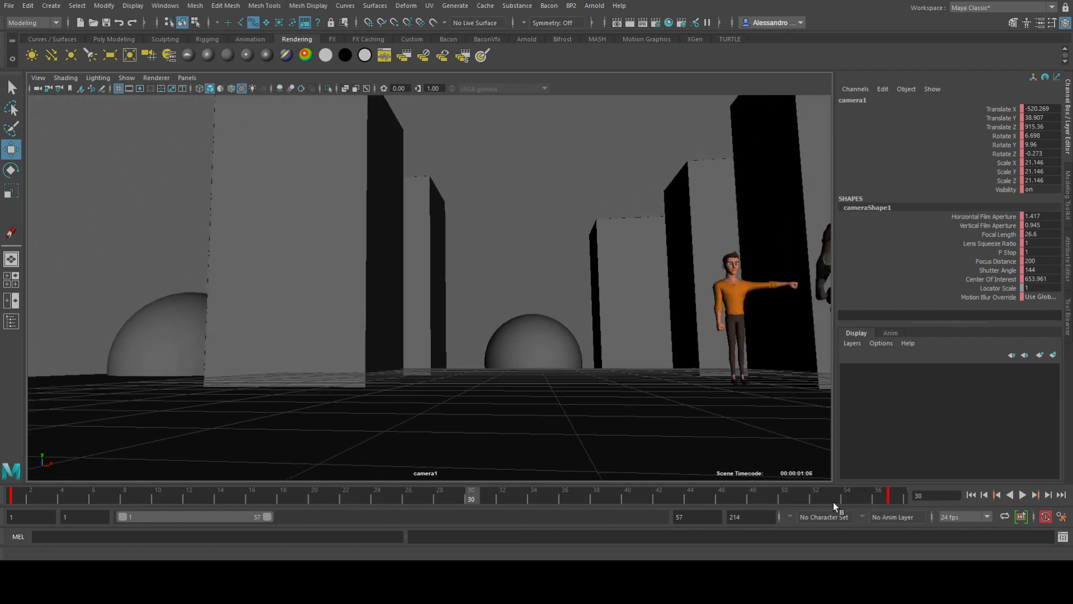
Step: Clear camera1's key at frame 57 and return to frame 1
drag(833, 502, 925, 500)
shift+click(897, 496)
right_click(896, 496)
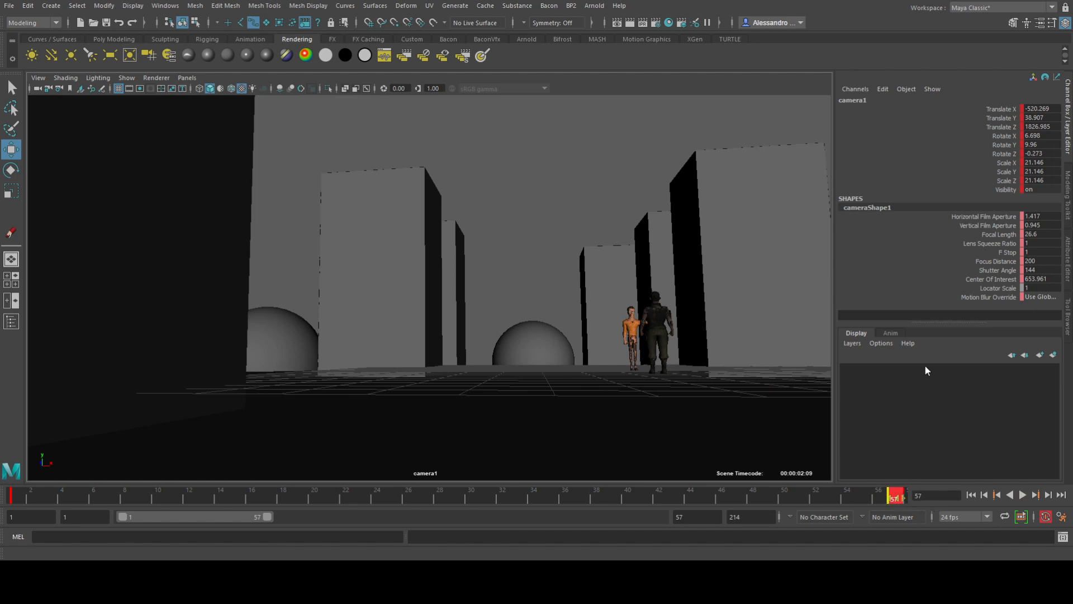
click(924, 338)
drag(84, 498, 12, 497)
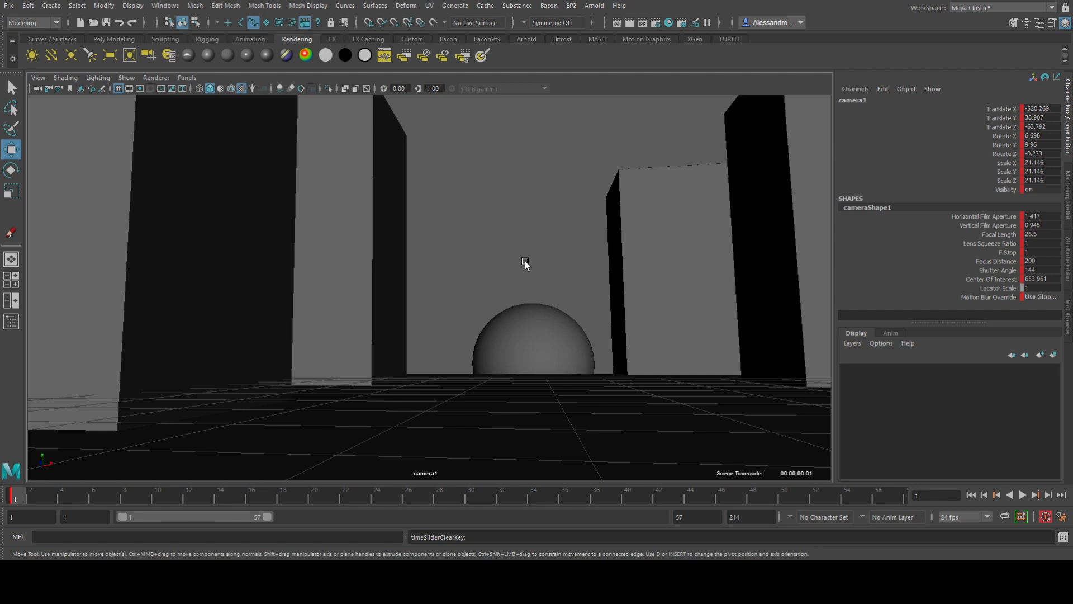
Step: Move the orange-shirted character's root control at frame 1 in front of the camera, to about Translate X -488.4 and Z -962.8
key(space)
key(q)
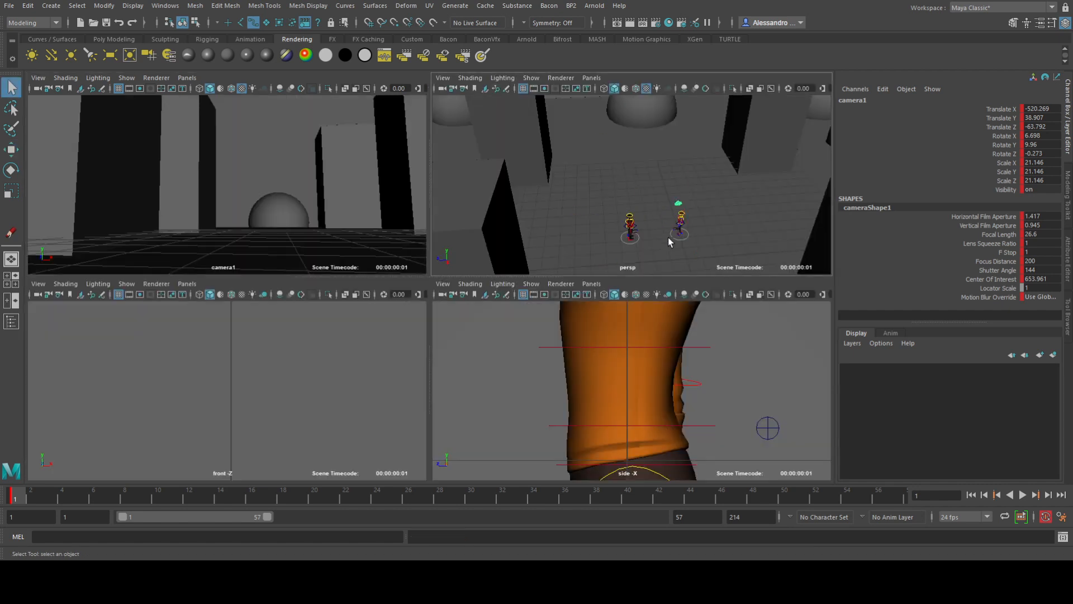
click(673, 241)
click(674, 242)
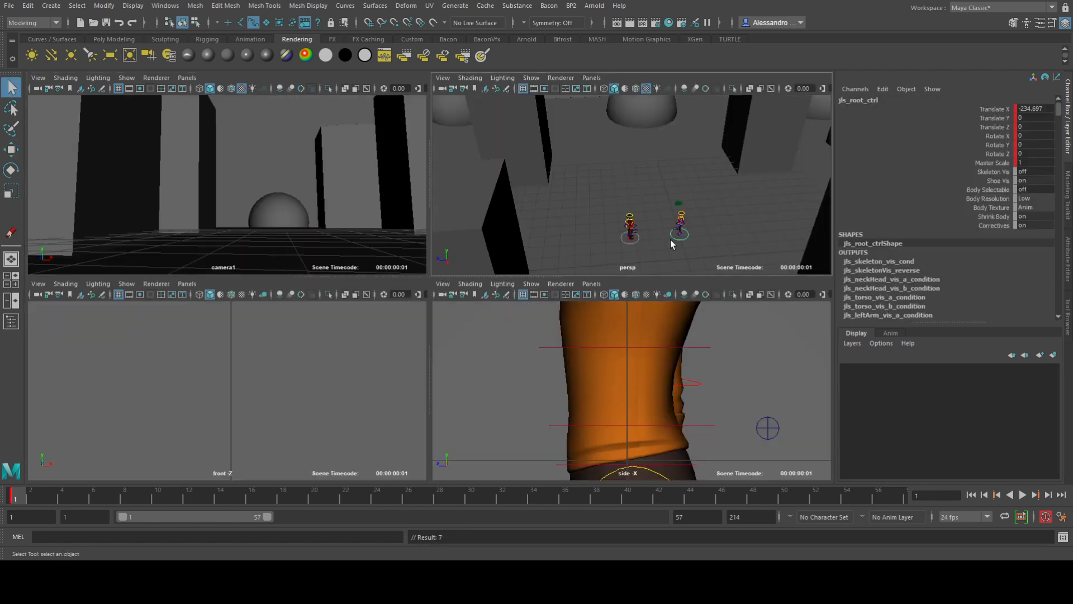
key(w)
drag(681, 241, 771, 240)
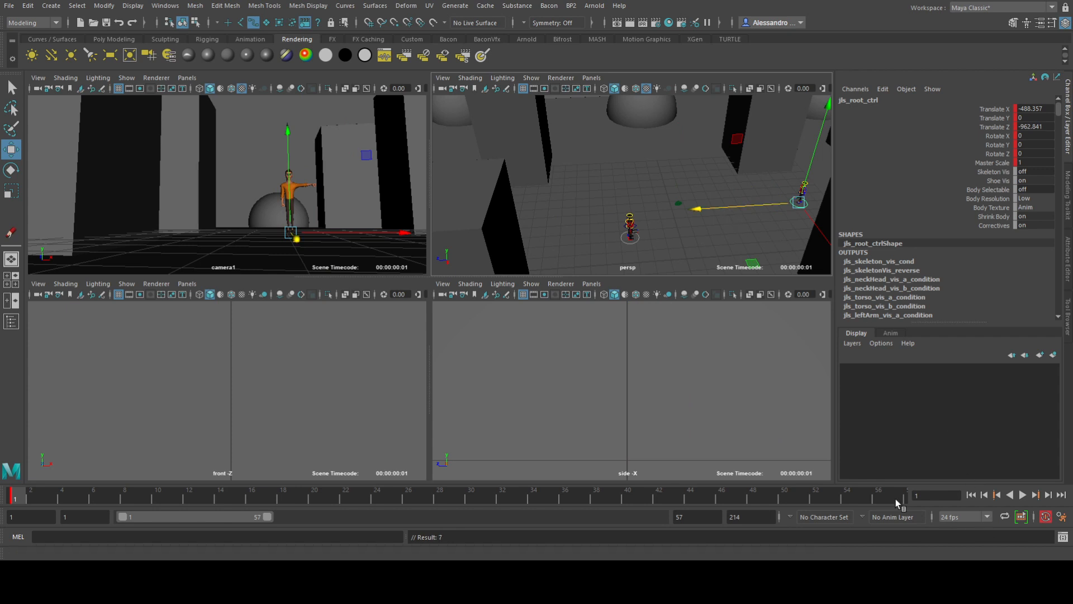
Step: At frame 57, key the character's root control close to the camera at about Translate X -529.7 and Z -152.3
click(895, 498)
drag(729, 208, 603, 212)
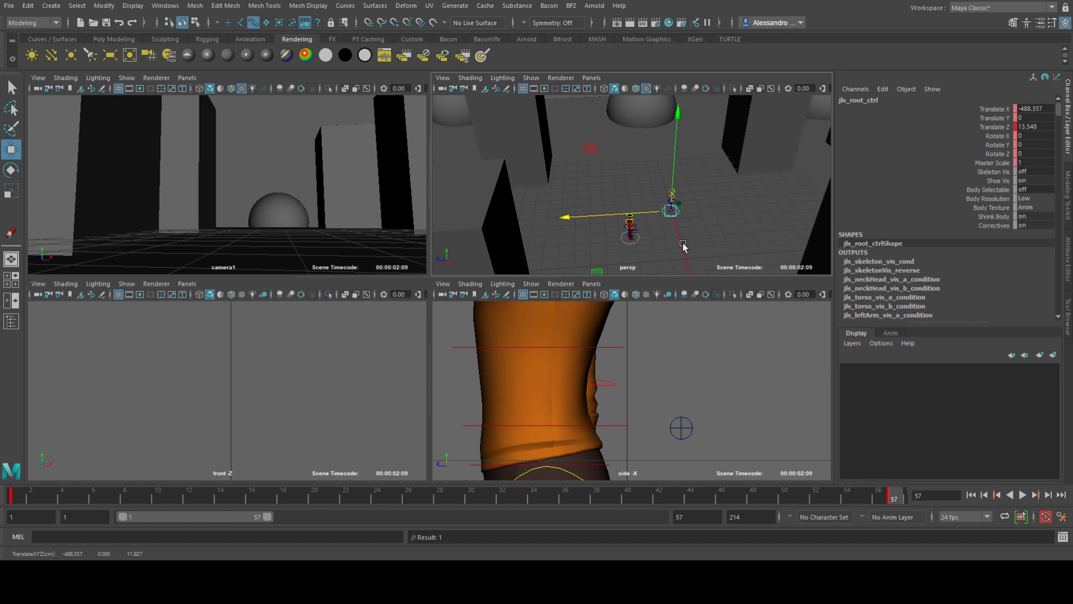
drag(626, 214, 699, 229)
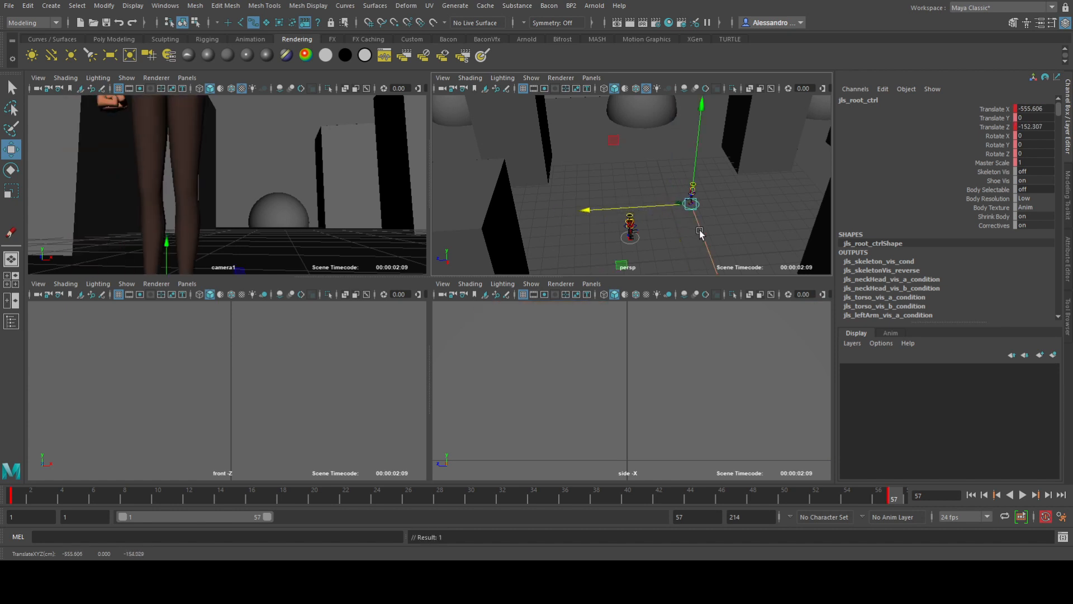
Step: Raise camera1 at frame 1 to about Translate Y 128.9
key(q)
click(677, 206)
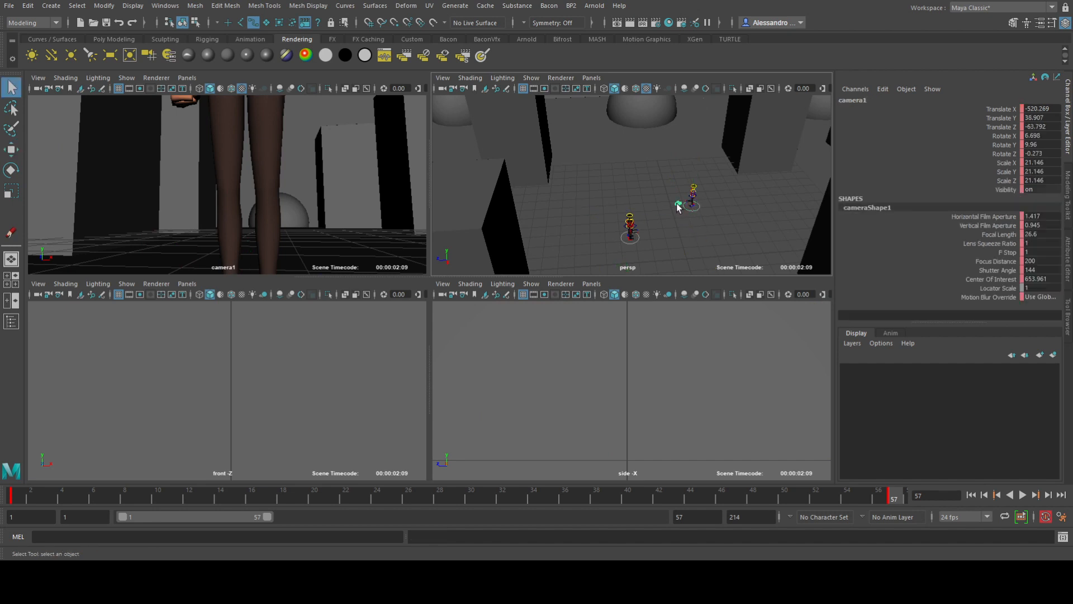
click(2, 502)
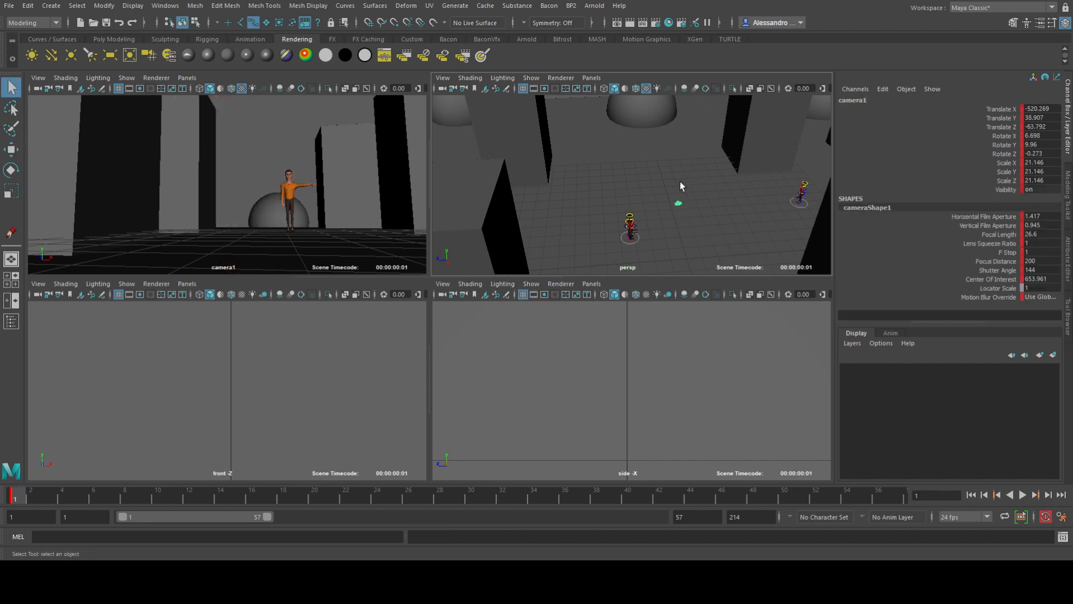
key(w)
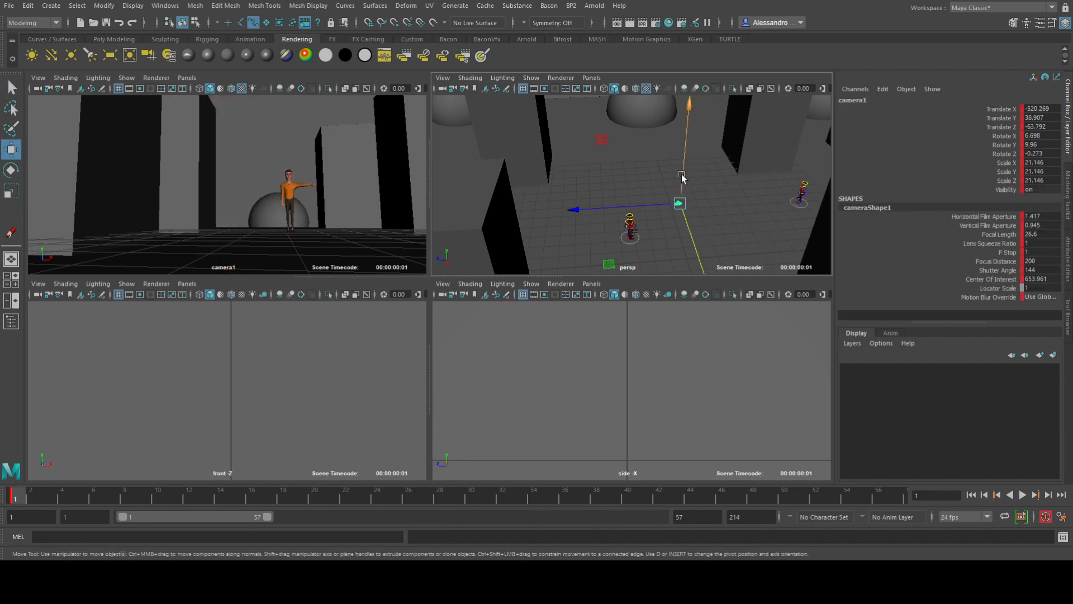
drag(681, 180, 683, 161)
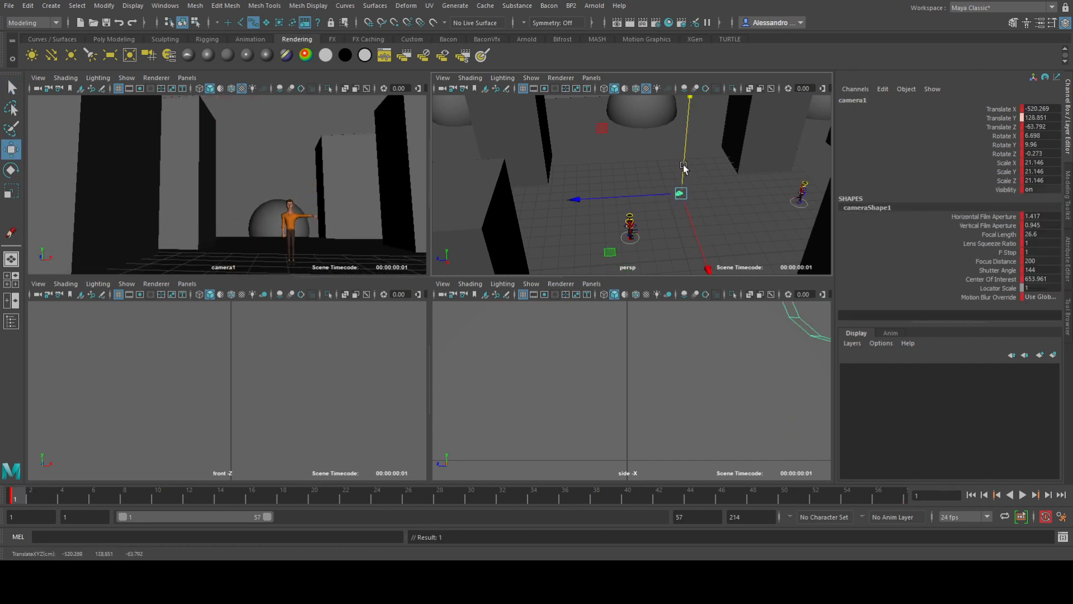
Step: Lower the orange-shirted character's root control at frame 57 to about Translate Y -18.6 so his face fits the camera frame
key(q)
click(802, 209)
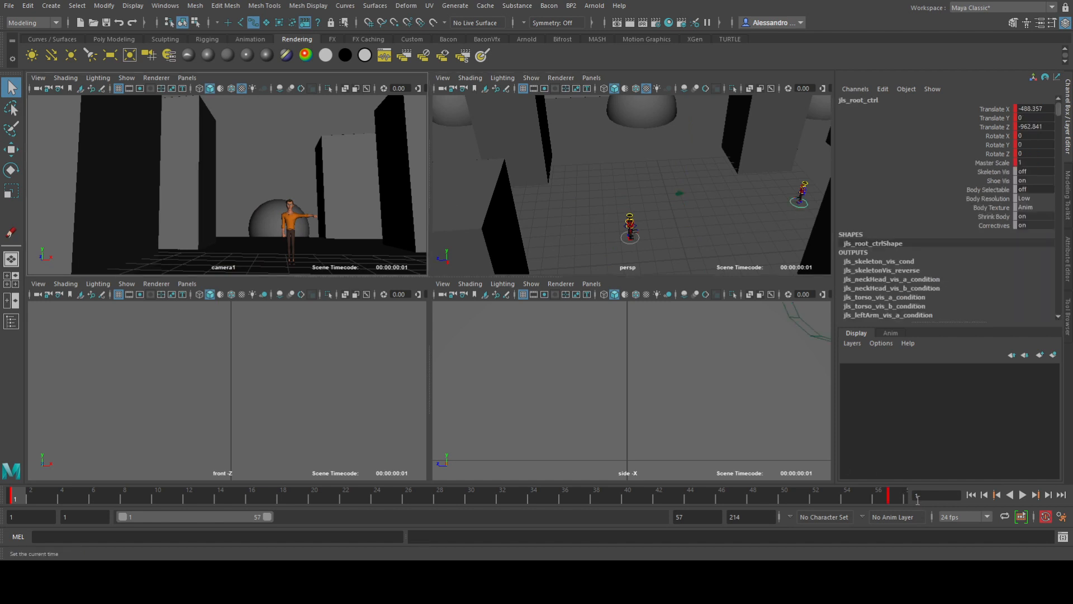
click(899, 498)
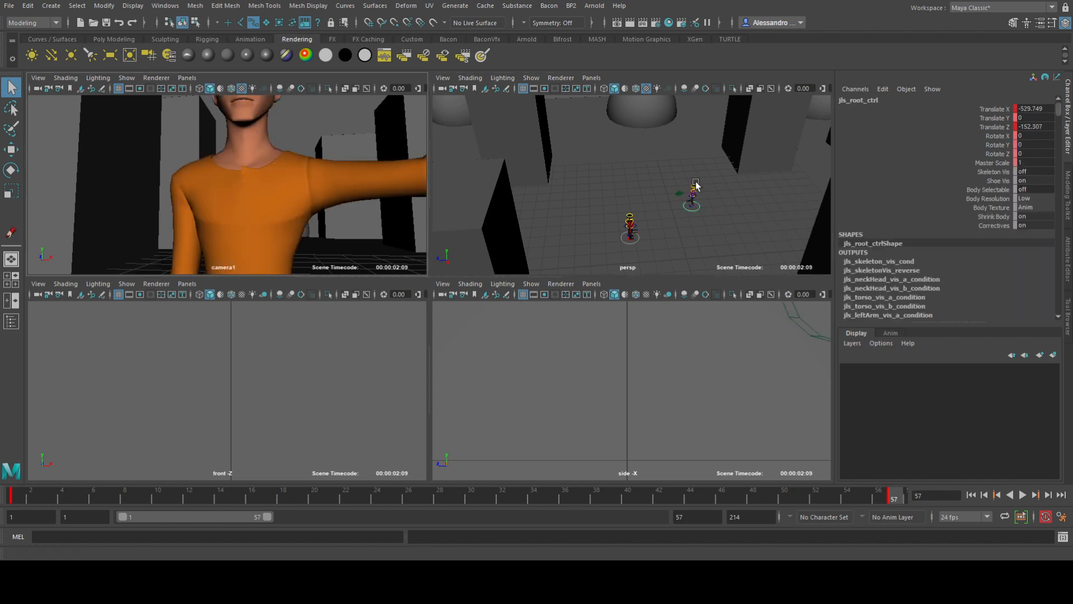
key(w)
drag(696, 185, 697, 184)
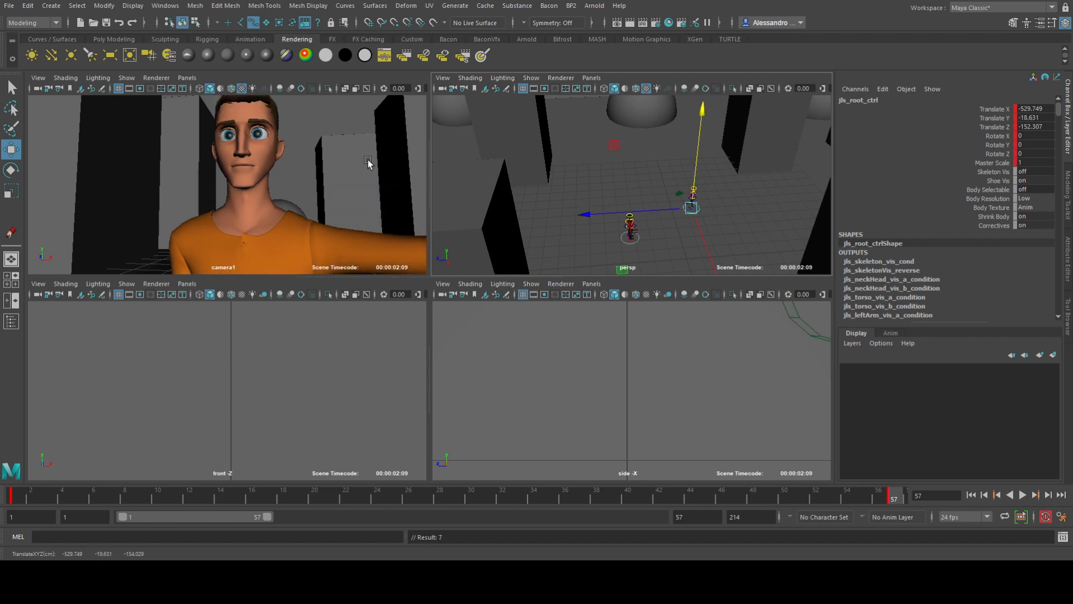
Step: Play the character's approach toward the camera in the enlarged camera1 view
key(space)
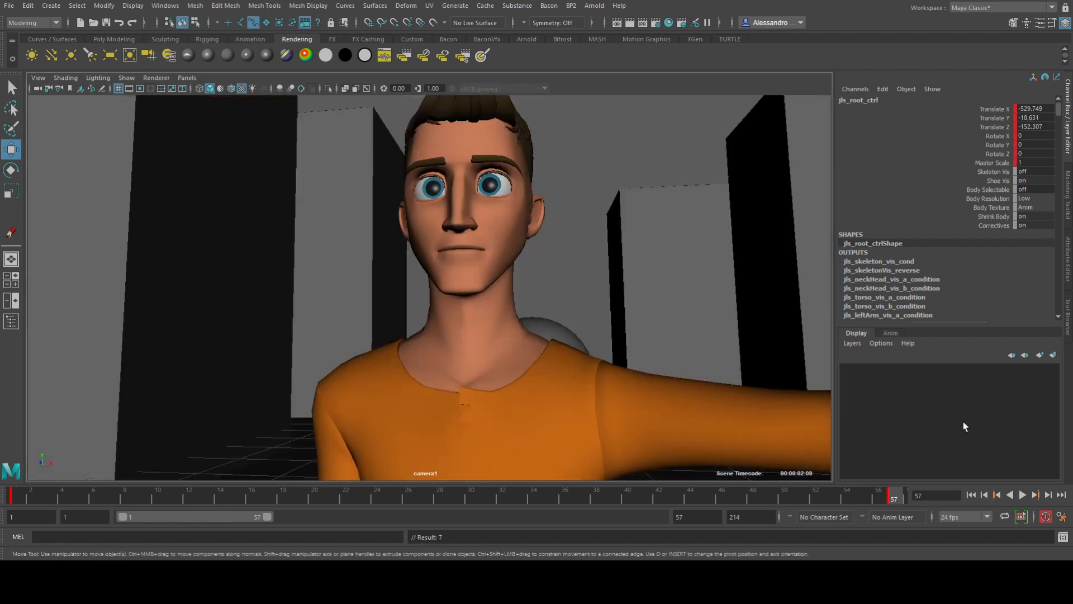
click(1023, 495)
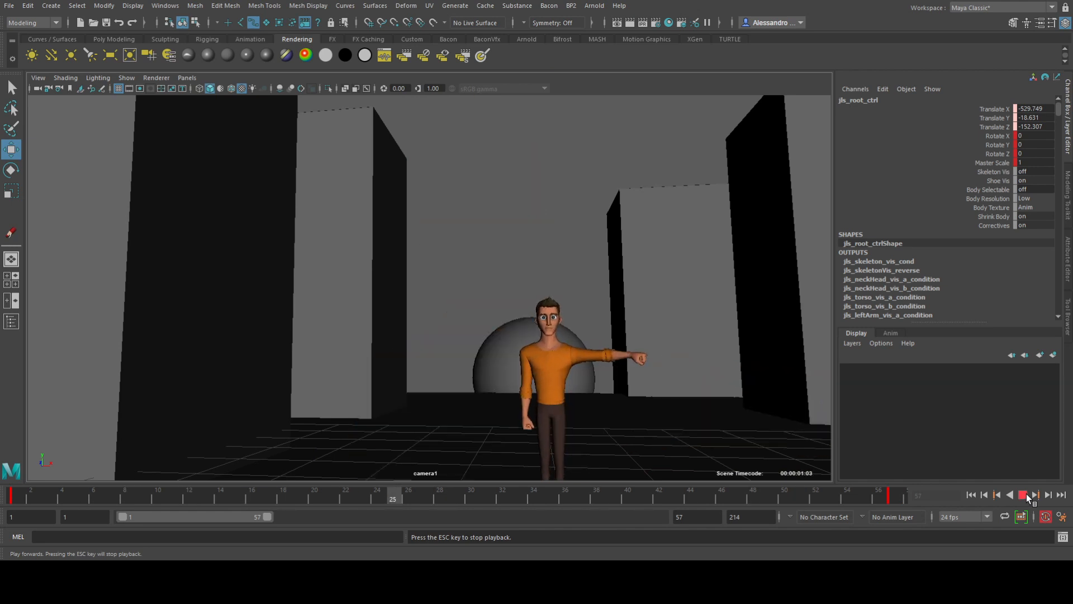
key(Escape)
Step: Move the character farther back at frame 1 to about Translate Z -1722.1, and play the longer approach in the camera view
drag(45, 494, 15, 494)
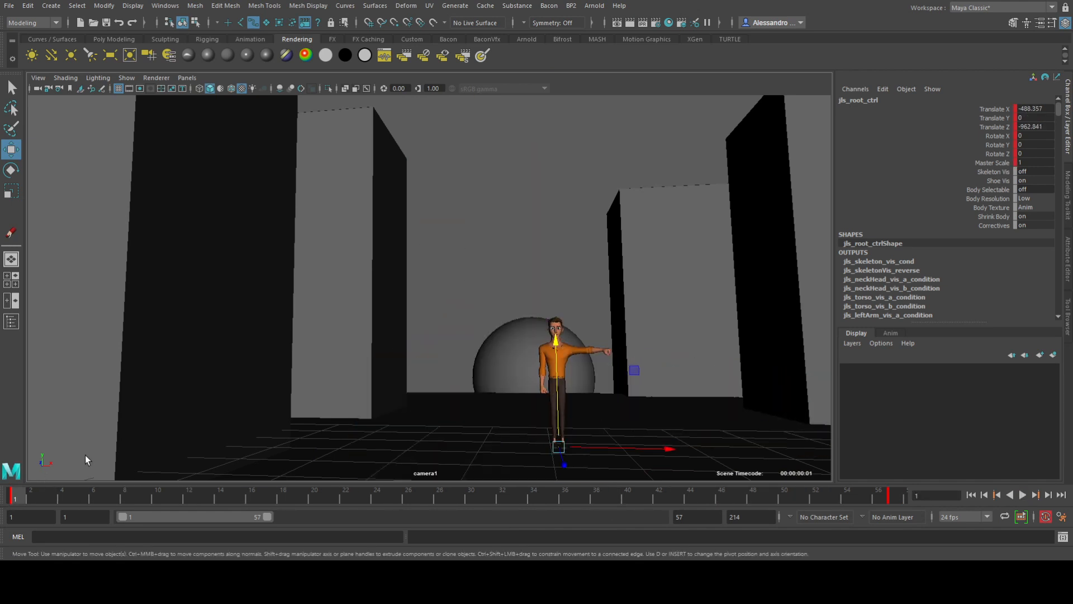
key(space)
drag(723, 213, 821, 204)
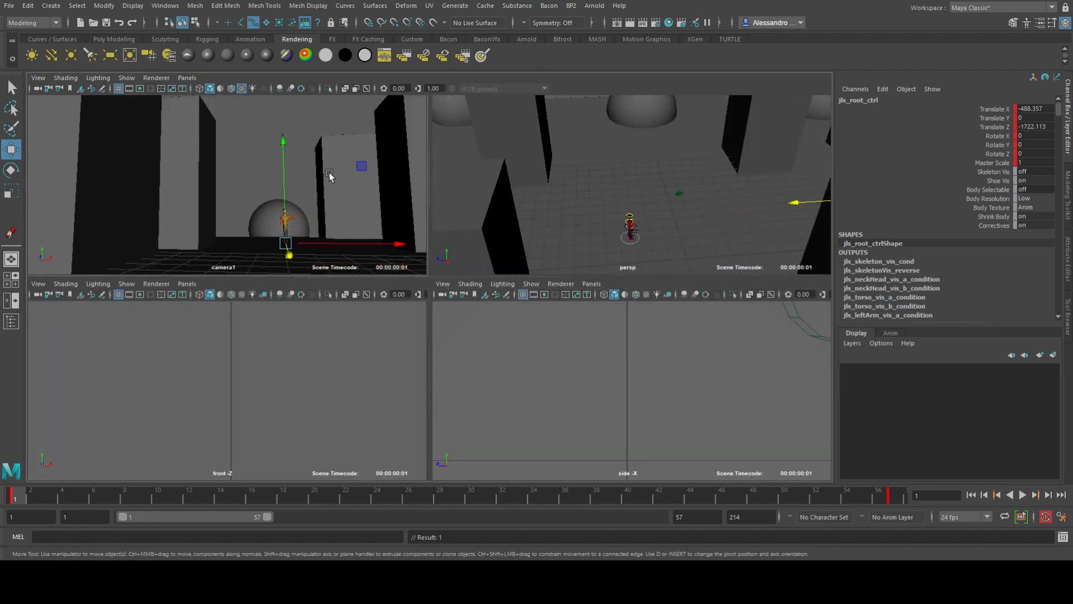
key(space)
click(1023, 495)
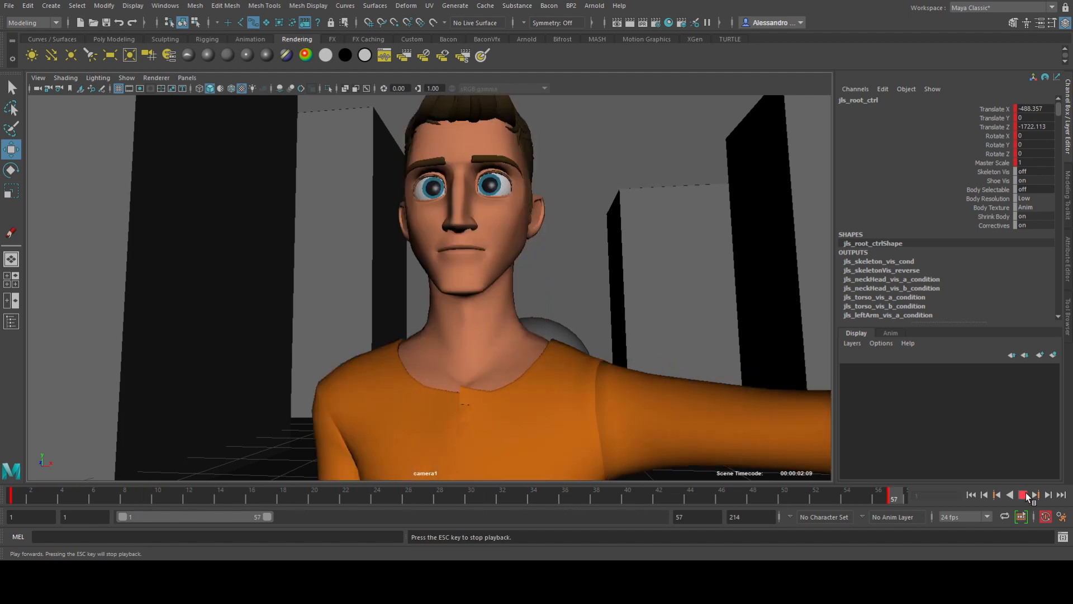
Step: Shift the character's frame 57 key to frame 37 and play the faster approach
drag(814, 505, 581, 499)
click(1026, 496)
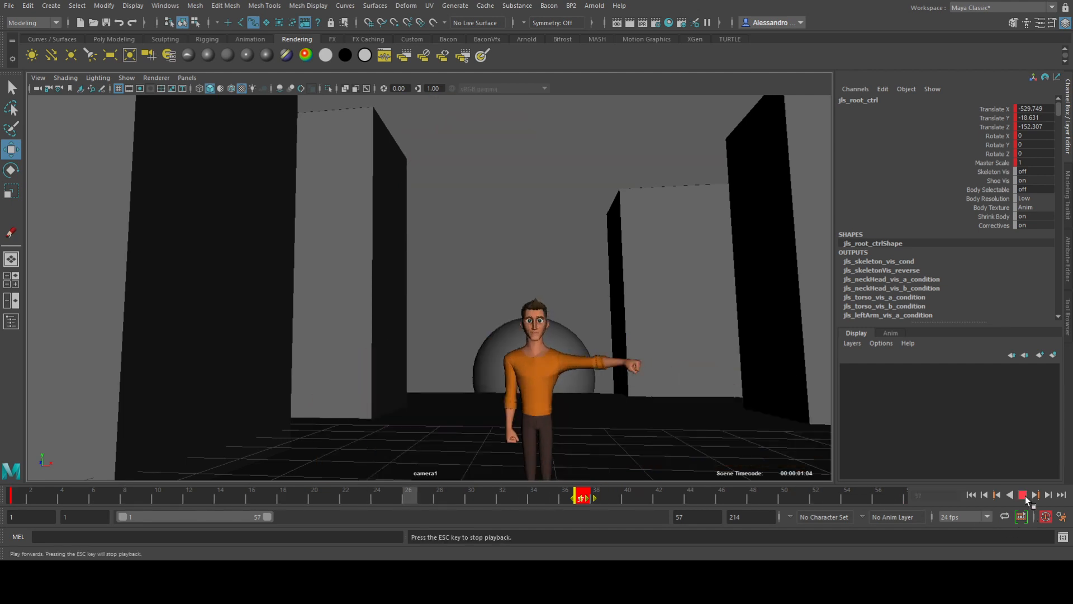
Step: At frame 1, set camera1's focal length to about 81.2
click(11, 495)
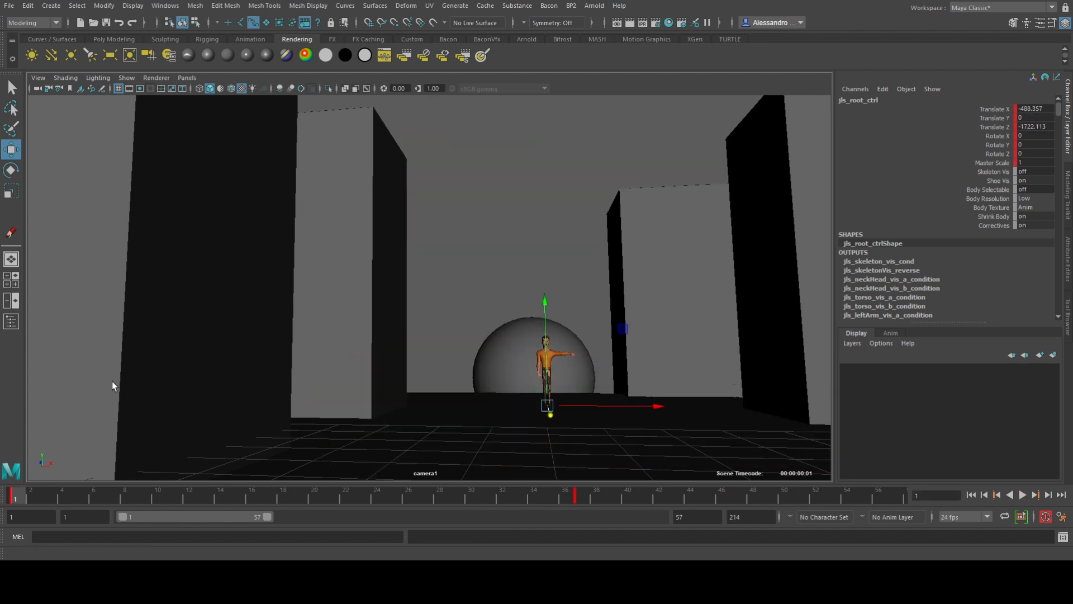
key(space)
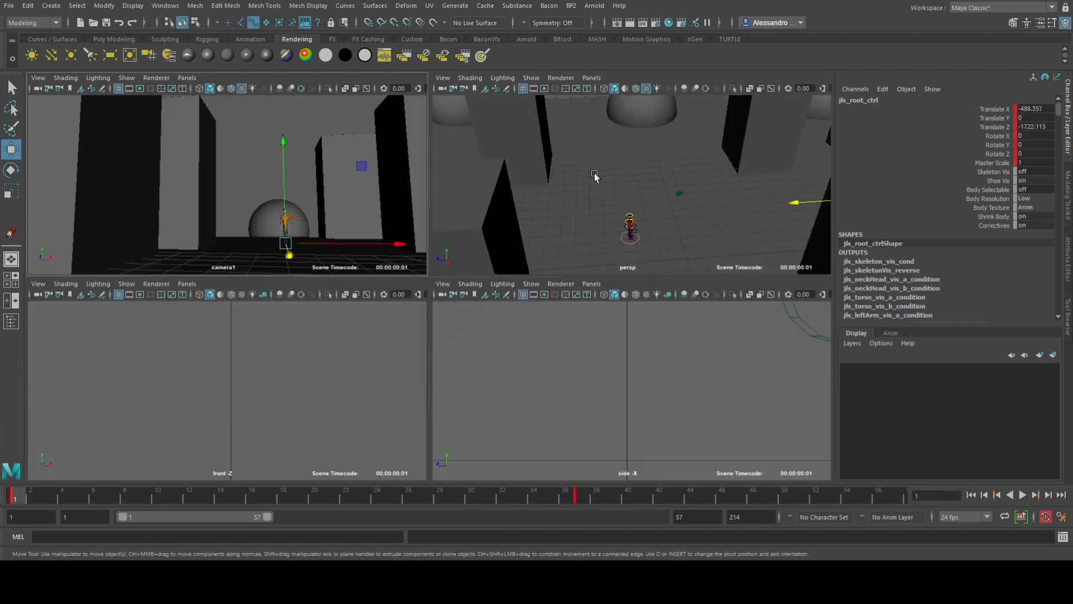
click(679, 194)
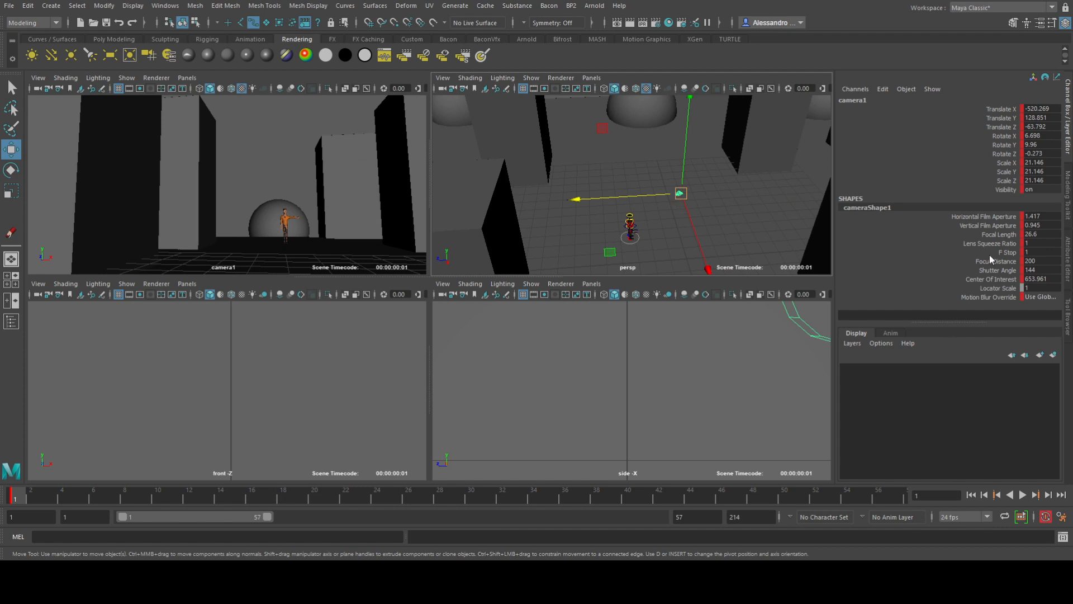
click(1013, 235)
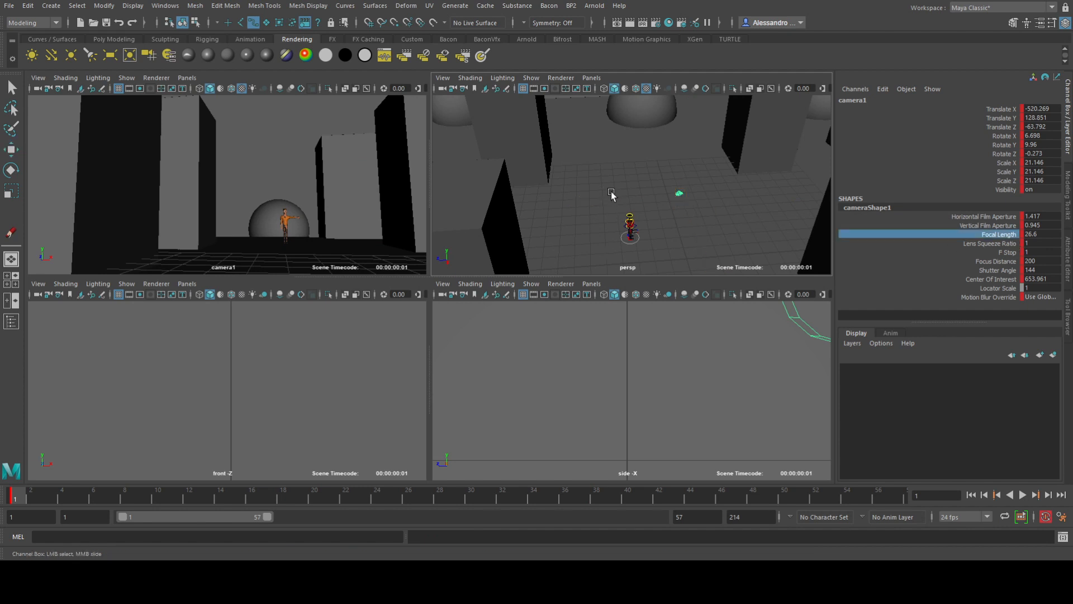
middle_drag(612, 193, 933, 270)
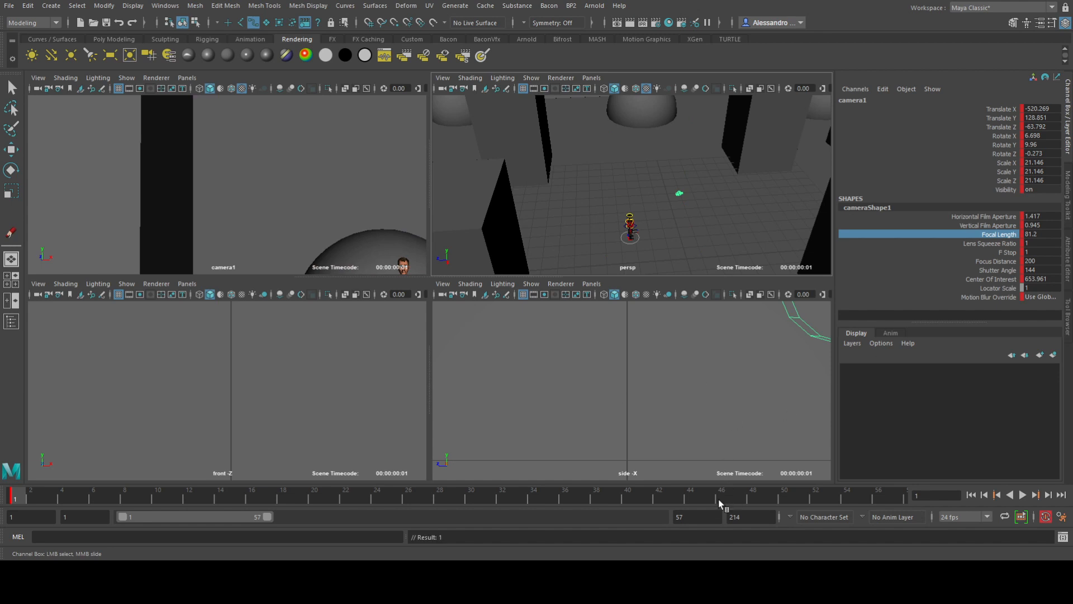
Step: Set a key on camera1 at frame 48, and try moving the camera there before undoing the moves
drag(719, 499, 753, 499)
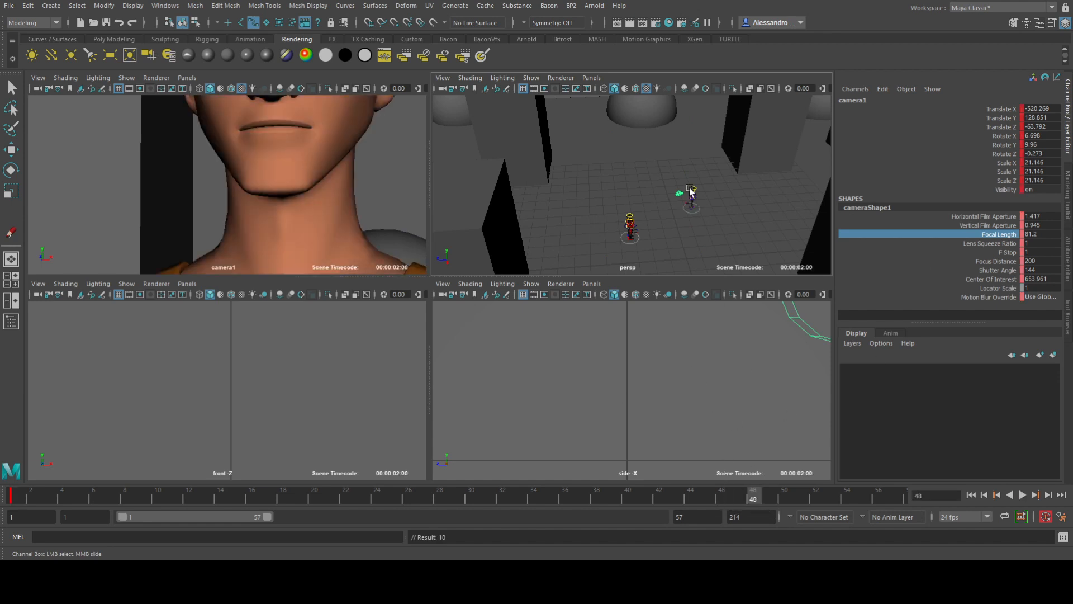
key(w)
drag(661, 196, 654, 197)
key(ctrl+z)
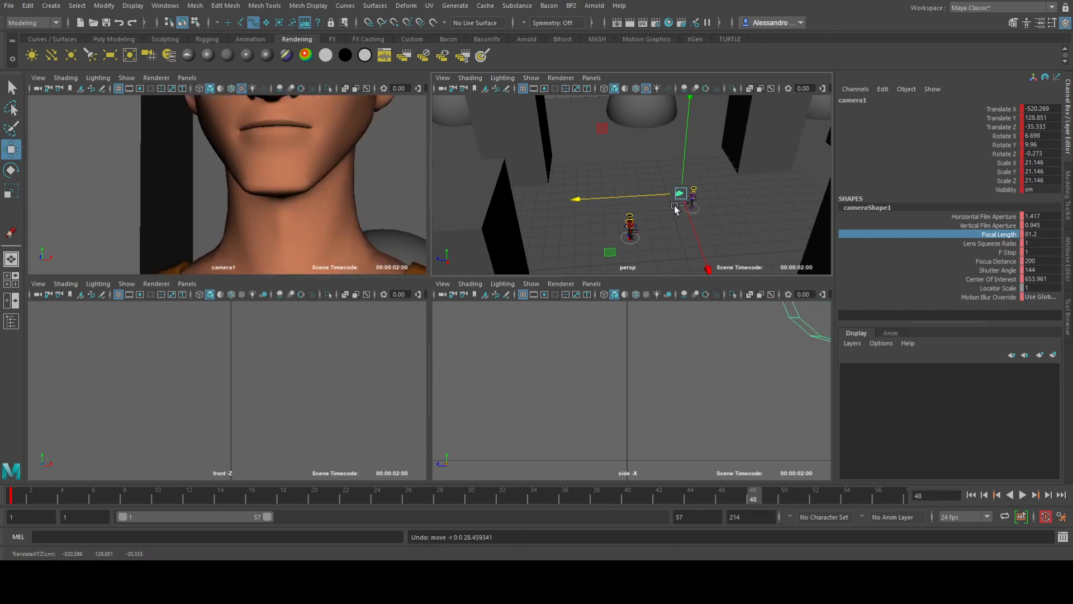
key(q)
click(675, 184)
click(680, 194)
key(s)
key(w)
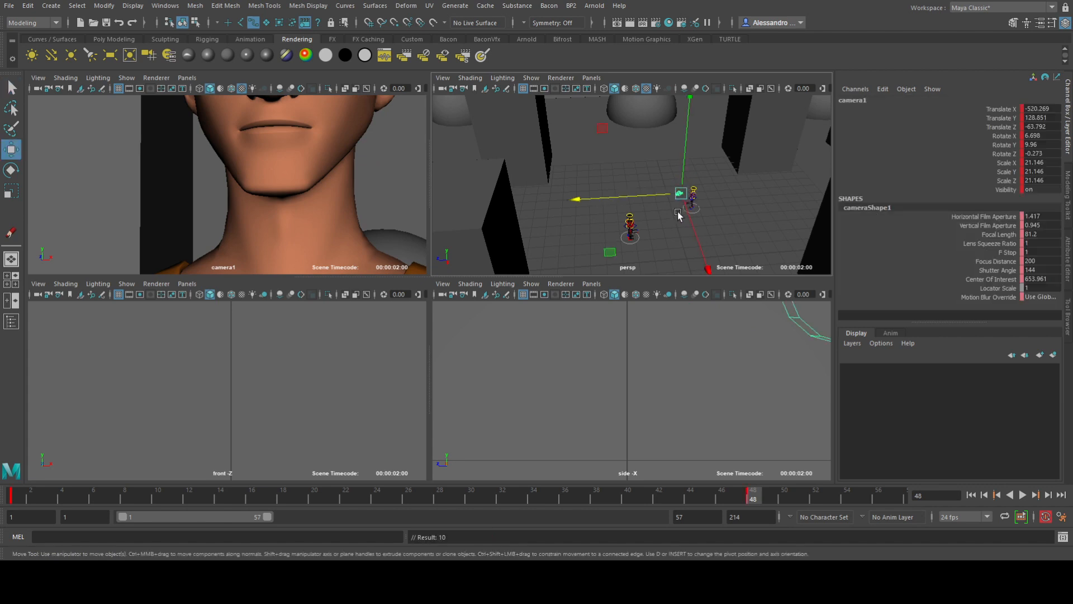
drag(691, 220, 694, 228)
key(ctrl+z)
Step: Raise camera1 to about Translate Y 141.9 and Translate Z -59.2, tilt it to Rotate X 3.2, and key it at frame 48
alt+drag(649, 192, 610, 134)
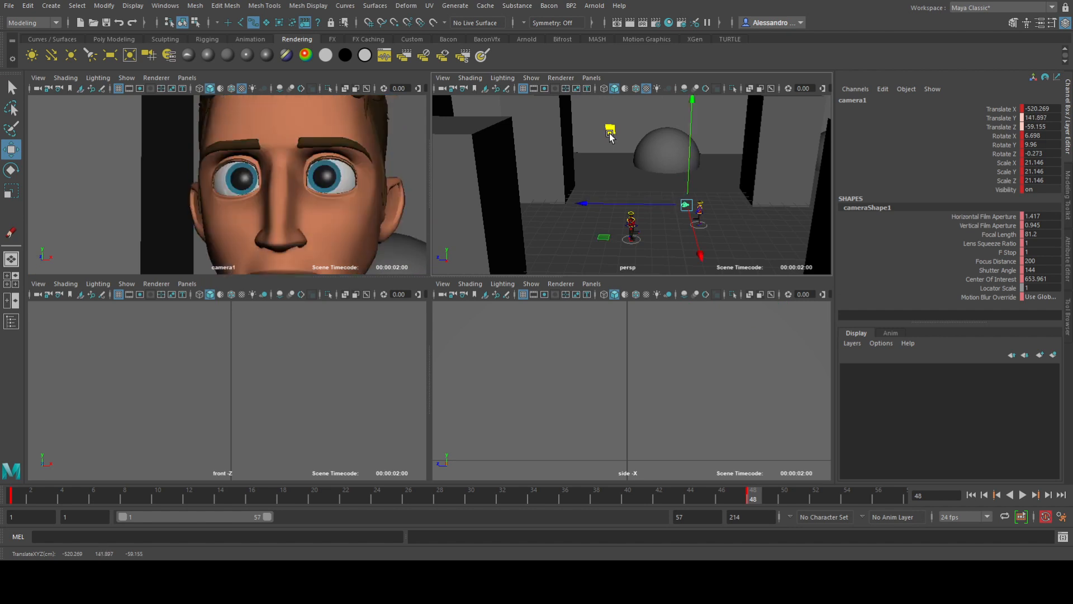
key(e)
drag(726, 116, 729, 110)
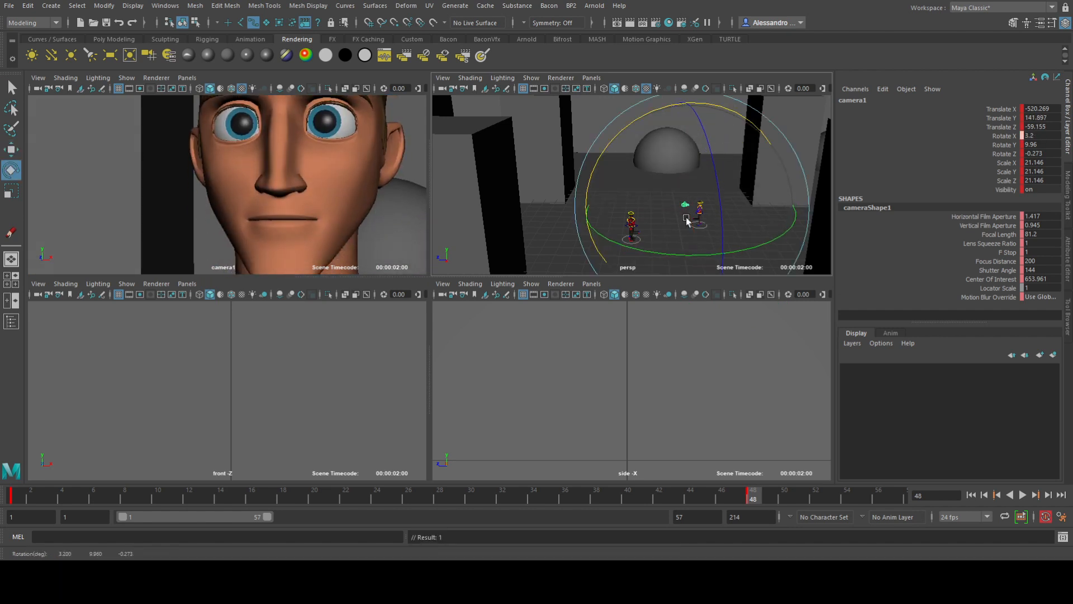
key(s)
Step: Delete camera1's keyframe at frame 1
click(19, 496)
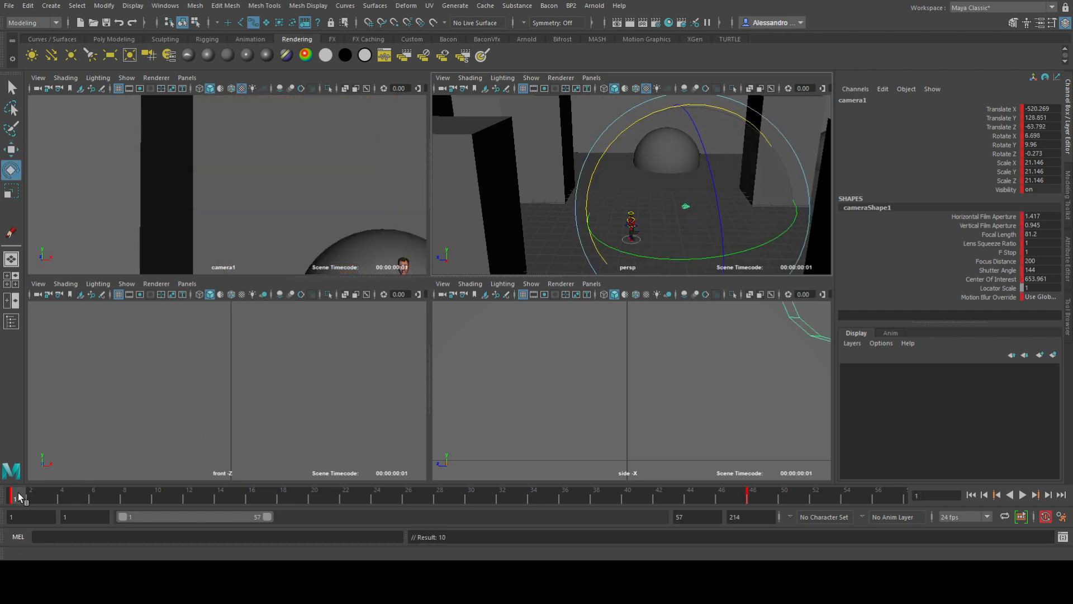
key(alt+shift+s)
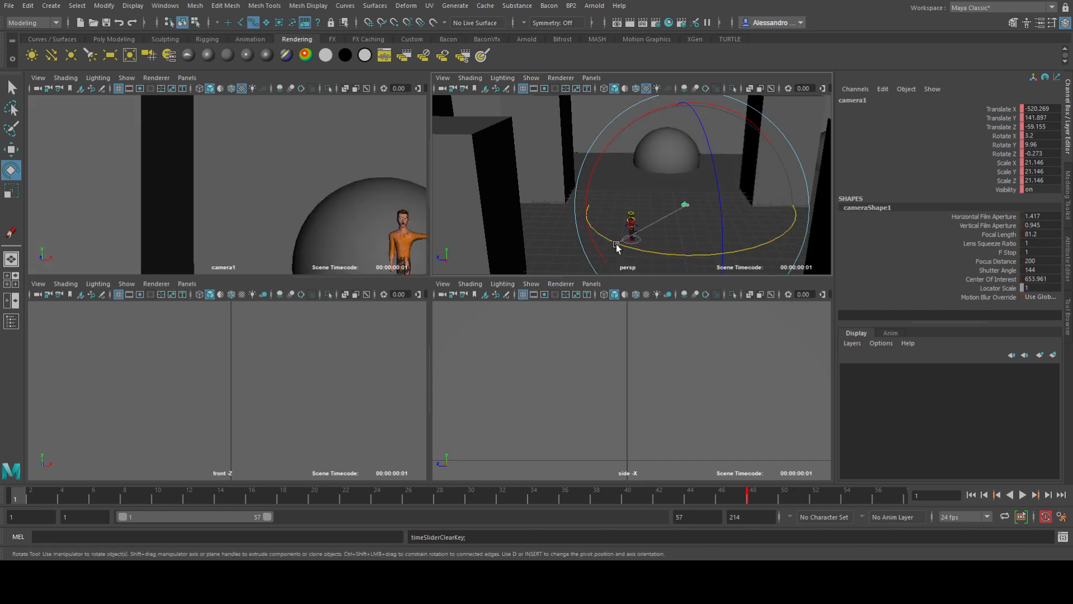
Step: Try rotating camera1 at frame 1 to about Rotate Y 5.7 to center the distant character, and undo the rotation
drag(643, 255, 608, 243)
key(shift+e)
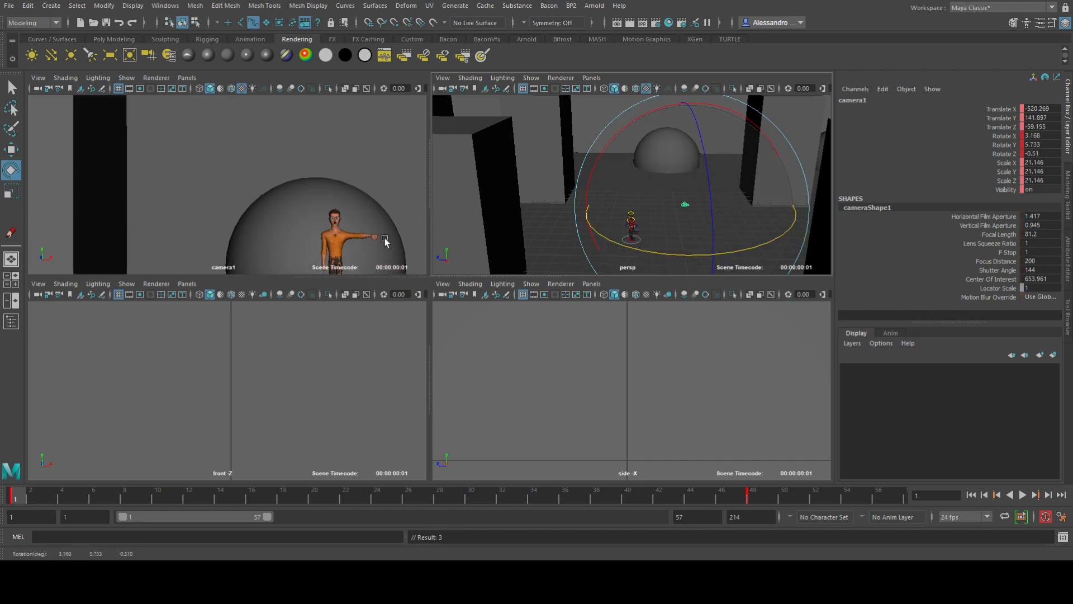
click(667, 205)
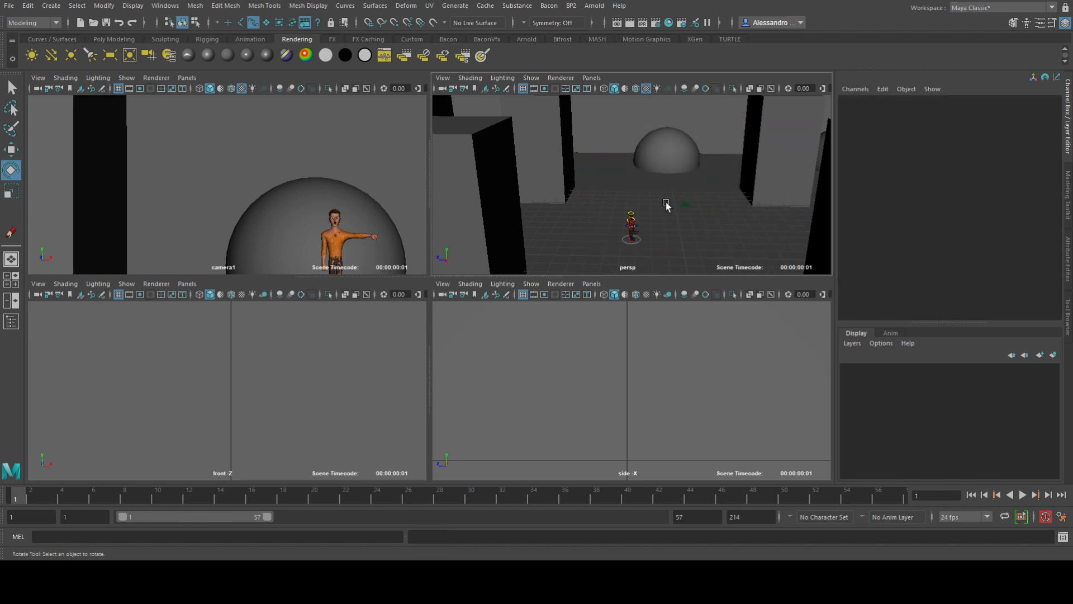
click(686, 204)
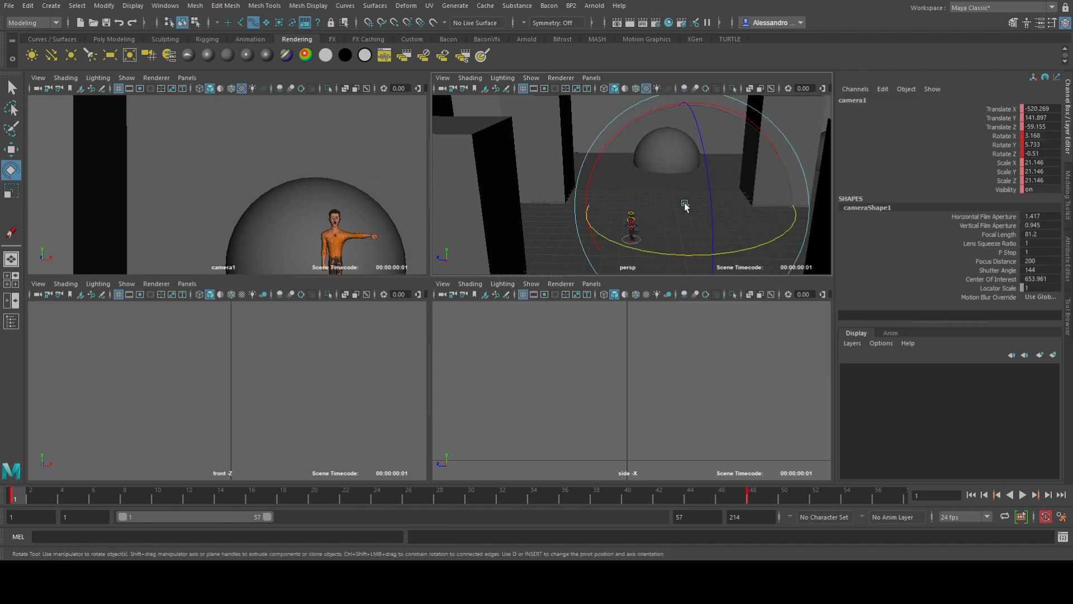
key(ctrl+z)
key(ctrl+z)
key(ctrl+z)
key(ctrl+z)
key(ctrl+z)
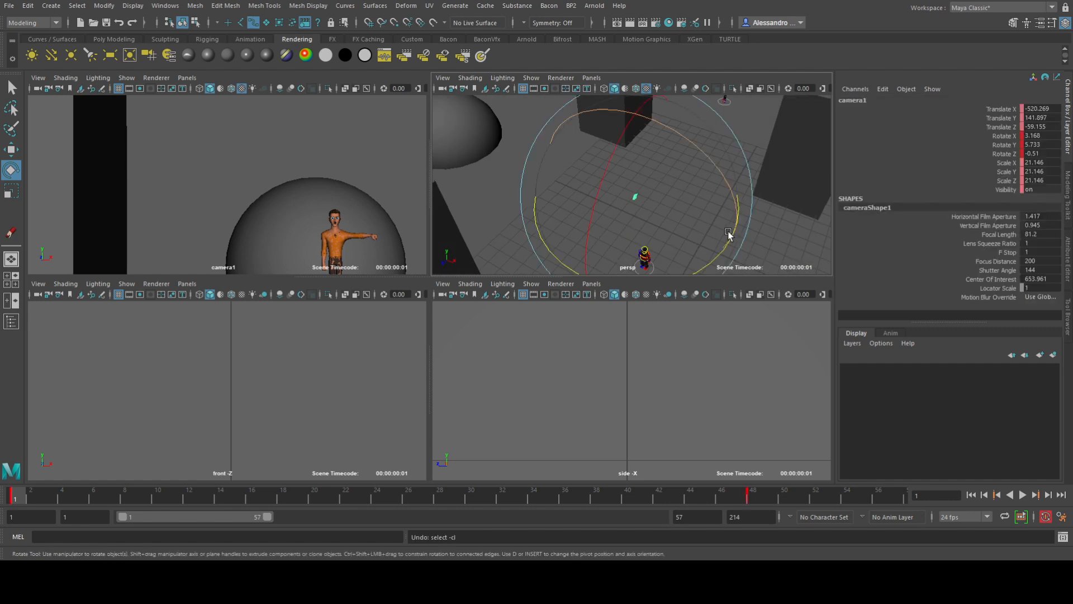
Step: Move the orange-shirted character's root control sideways at frame 1 to about Translate X -640.2
click(686, 132)
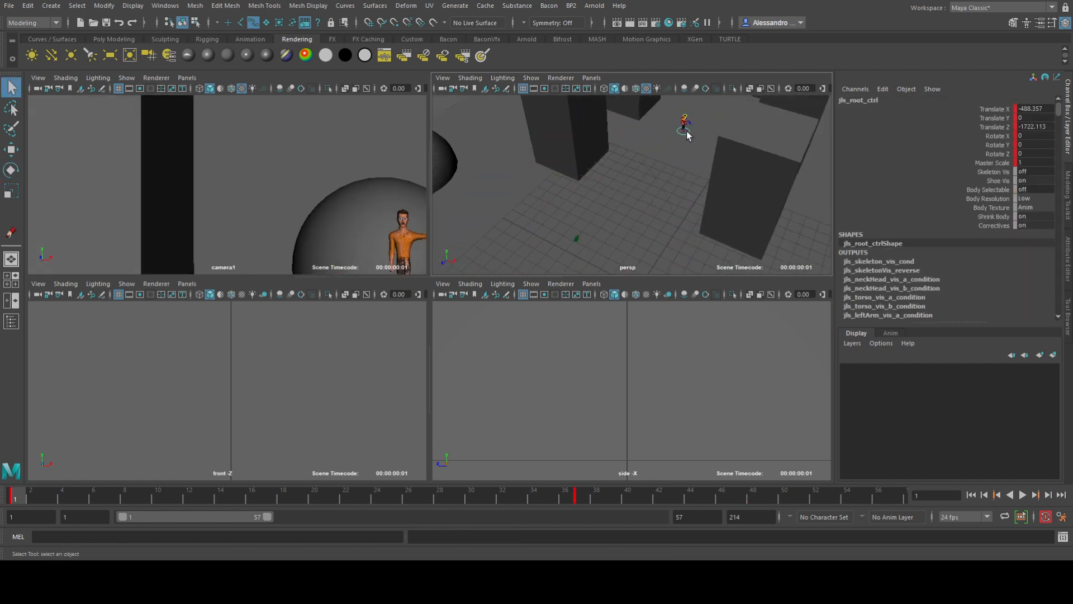
key(w)
drag(729, 149, 354, 206)
Step: Play the character's approach in the enlarged camera1 view, and return to frame 1
key(space)
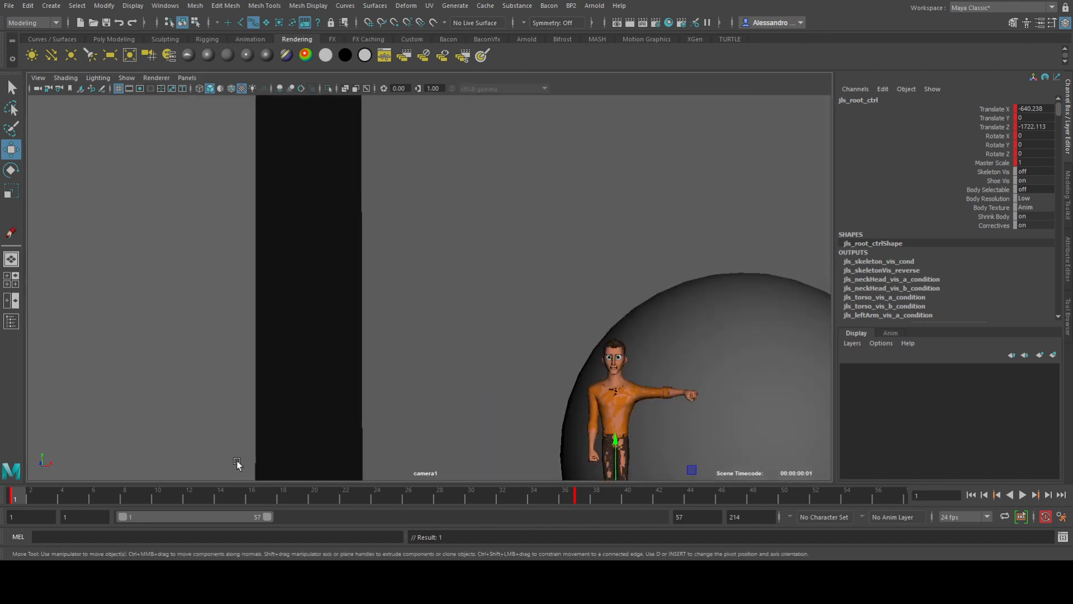
key(alt+v)
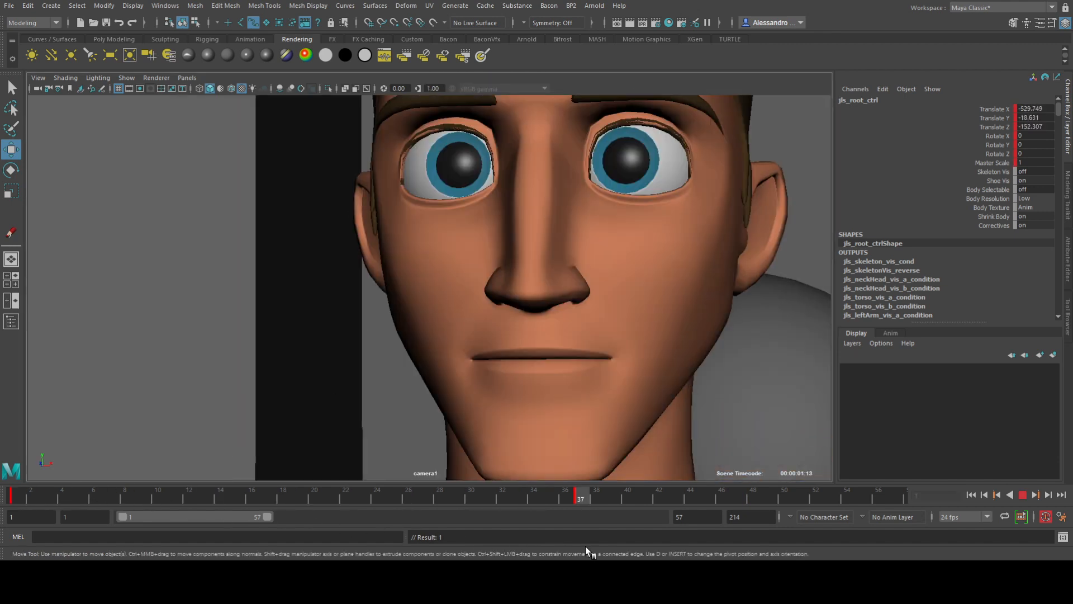
drag(106, 495, 5, 489)
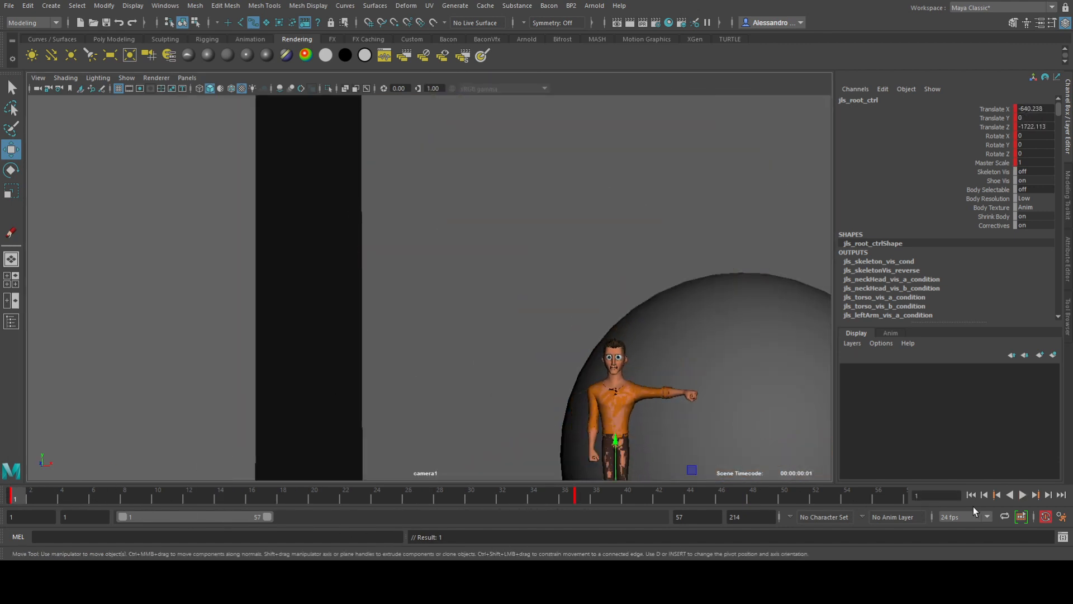
click(1018, 497)
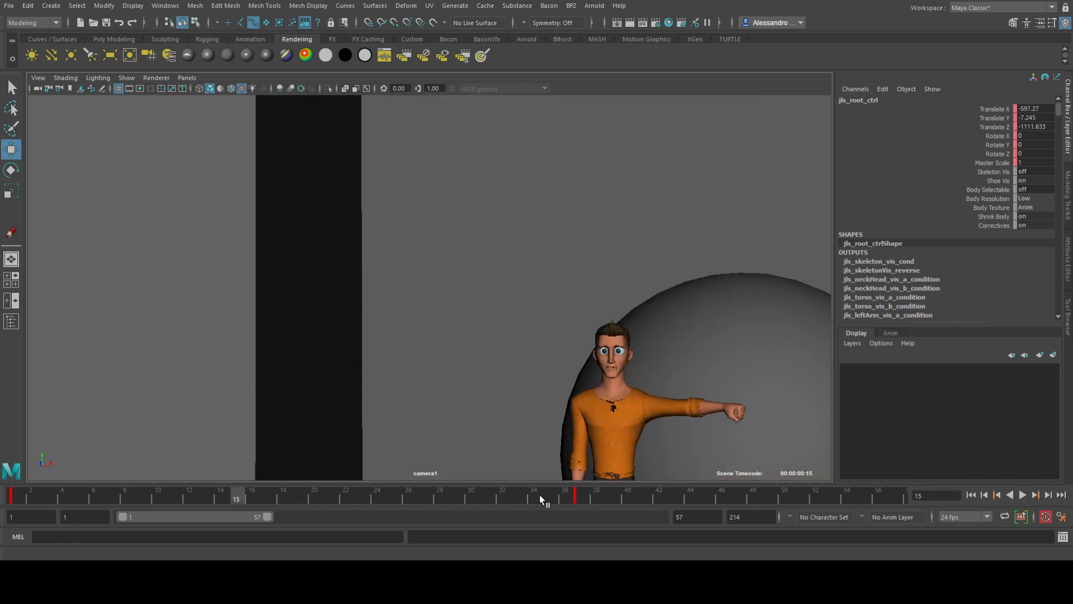
key(Escape)
drag(35, 501, 11, 498)
Step: At frame 48, try camera1 with a focal length of about 154.3, moved to about Translate X -509.6 and Translate Z -41.0
key(space)
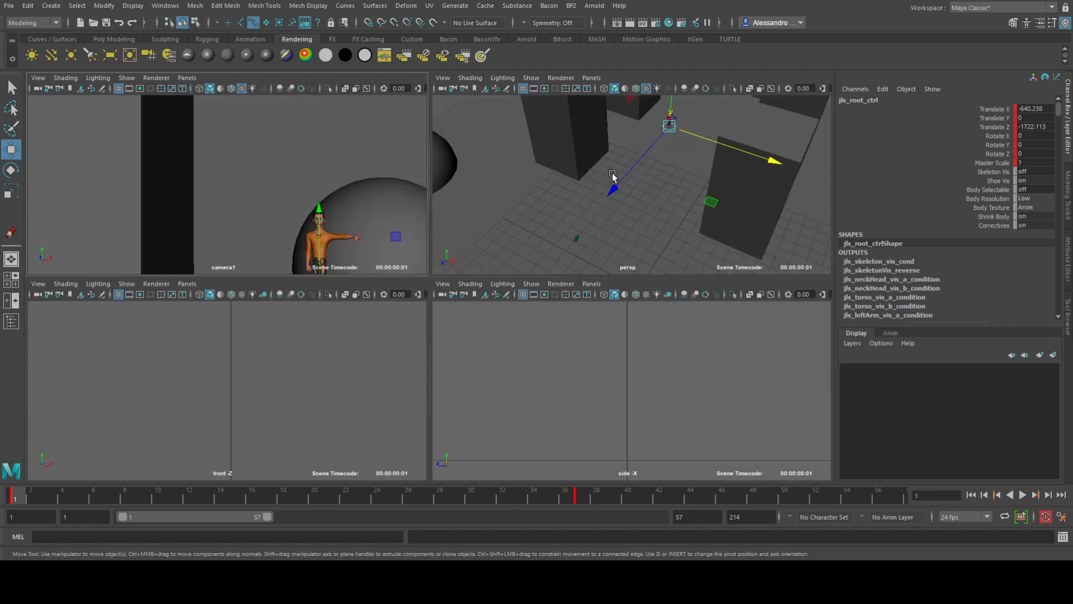
click(577, 237)
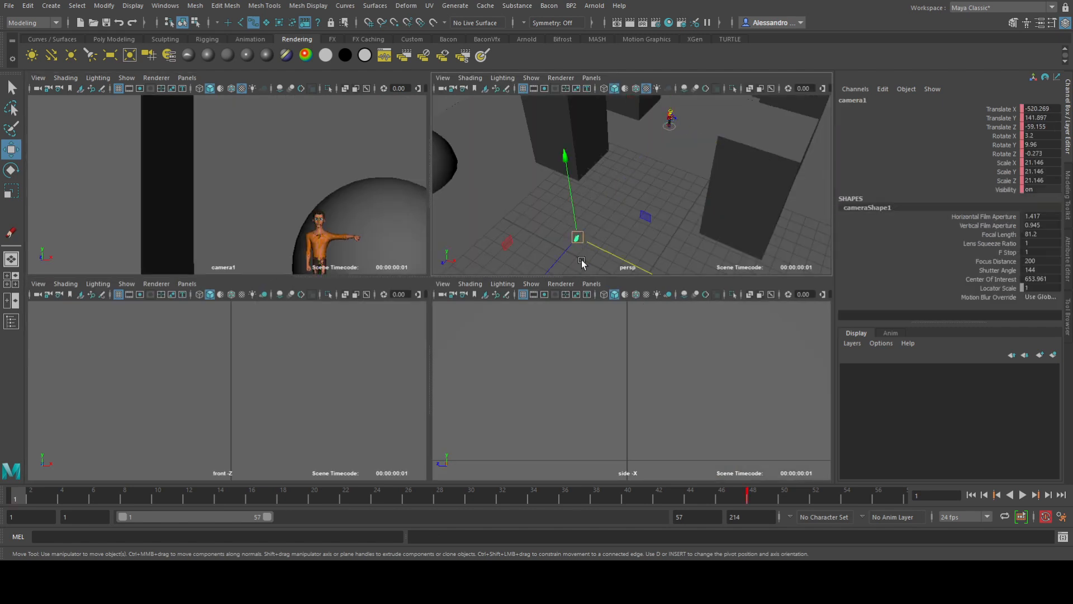
click(755, 495)
click(1006, 235)
middle_drag(643, 185, 907, 246)
key(w)
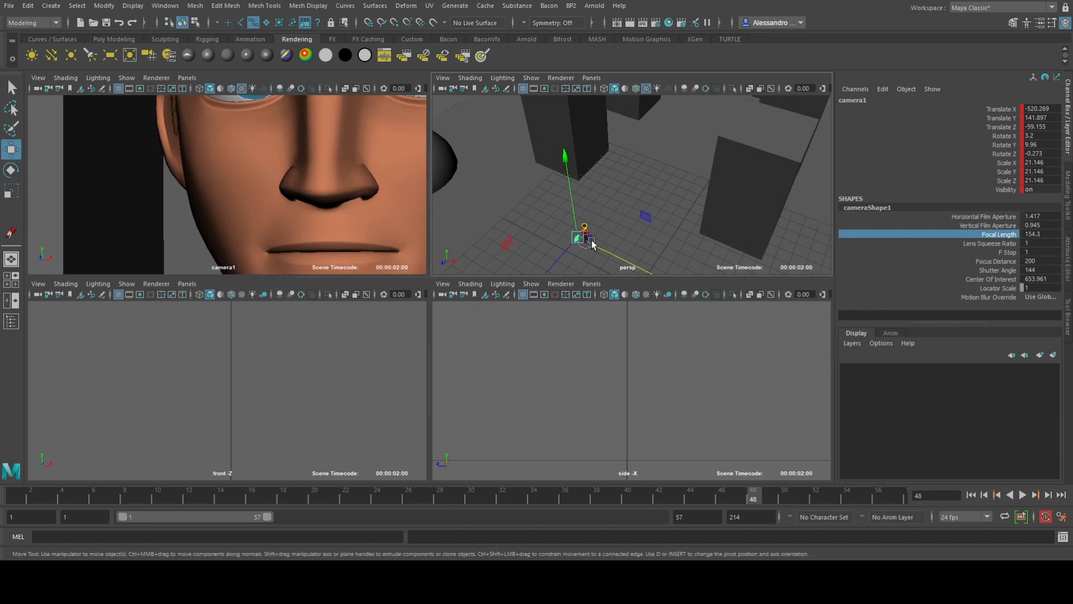
drag(575, 254, 603, 251)
drag(572, 211, 571, 190)
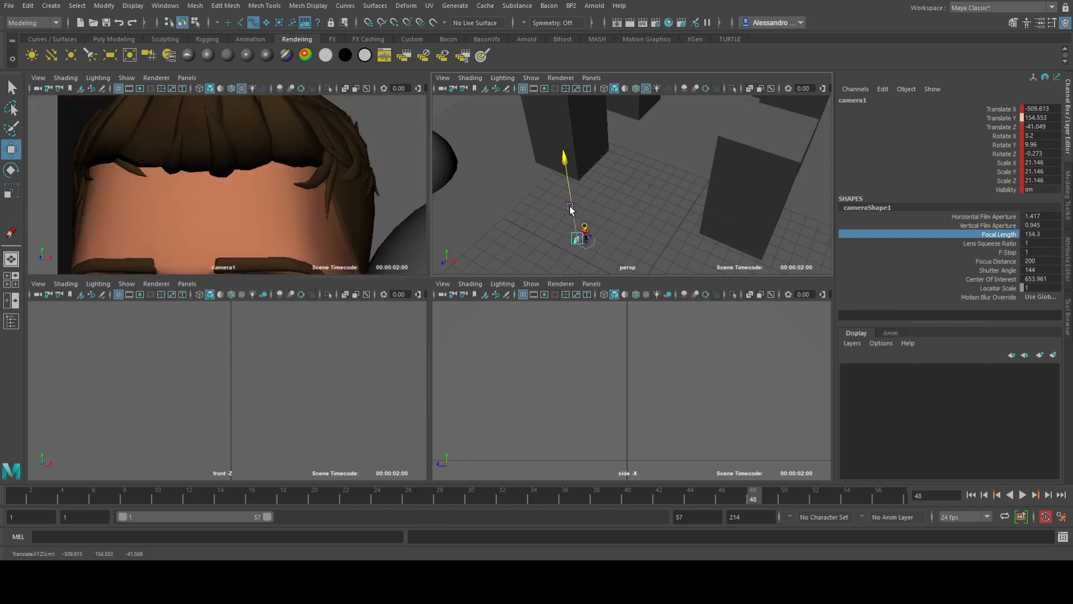
key(ctrl+z)
Step: Play the character's approach from frame 1 with the longer lens in the enlarged camera1 view
key(space)
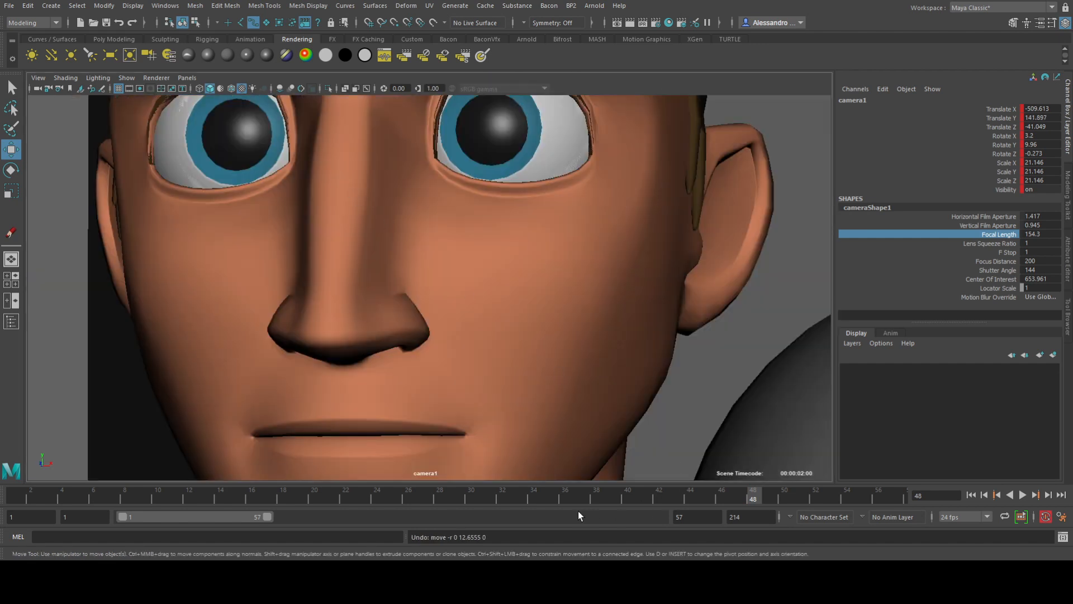
drag(538, 491, 4, 438)
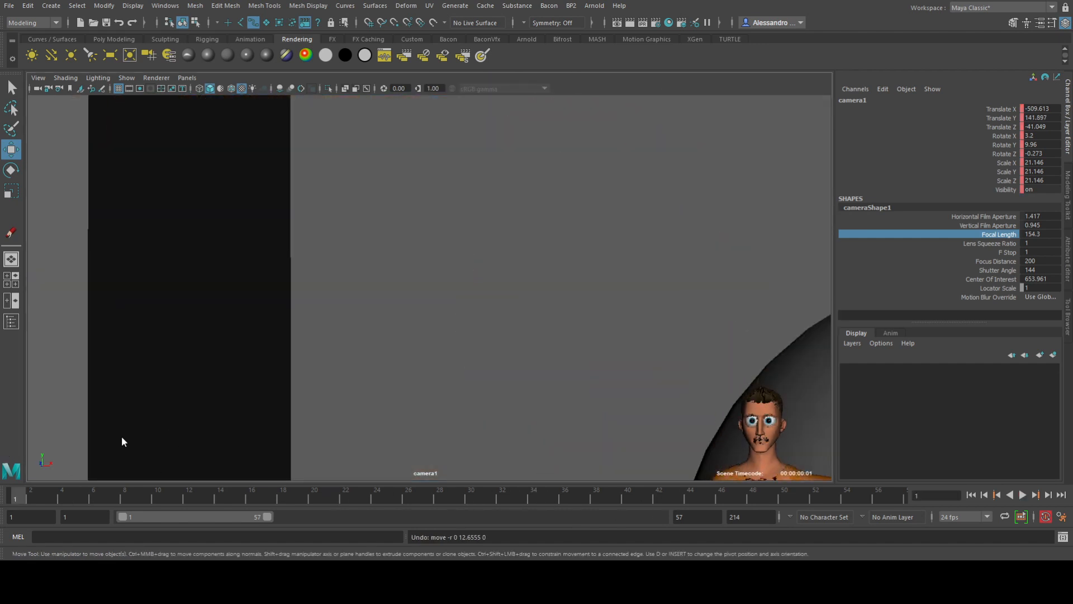
click(1024, 494)
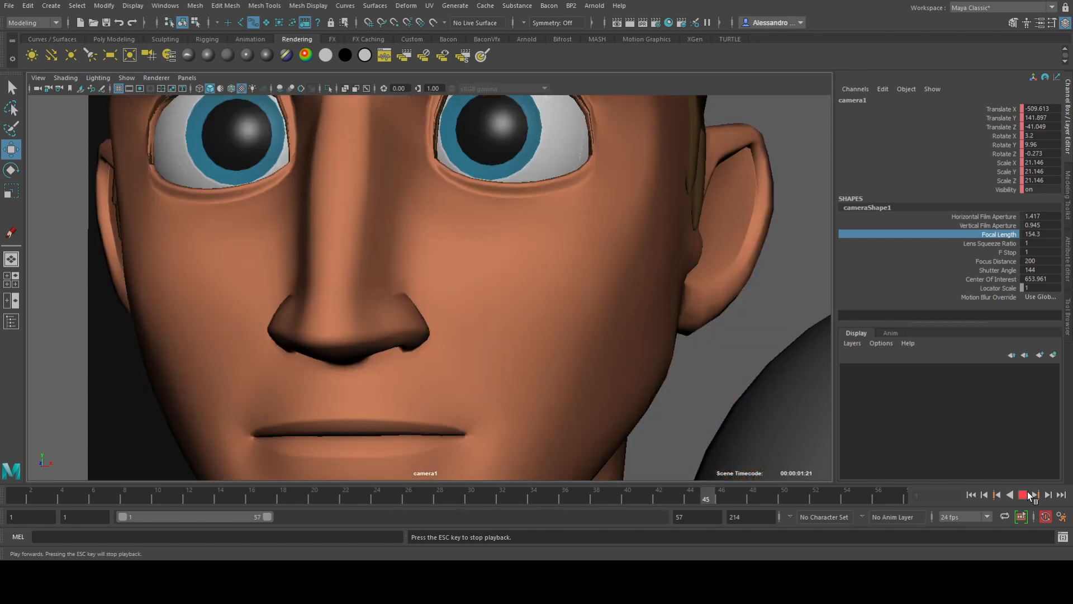
click(1027, 493)
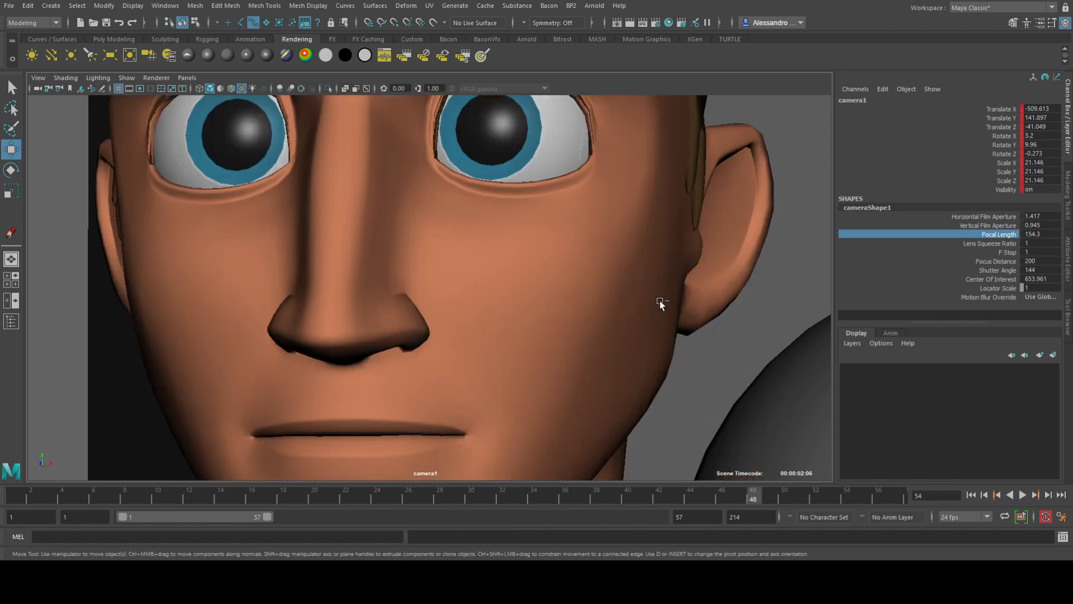
Step: Undo the latest camera1 moves and the last focal length change
key(ctrl+z)
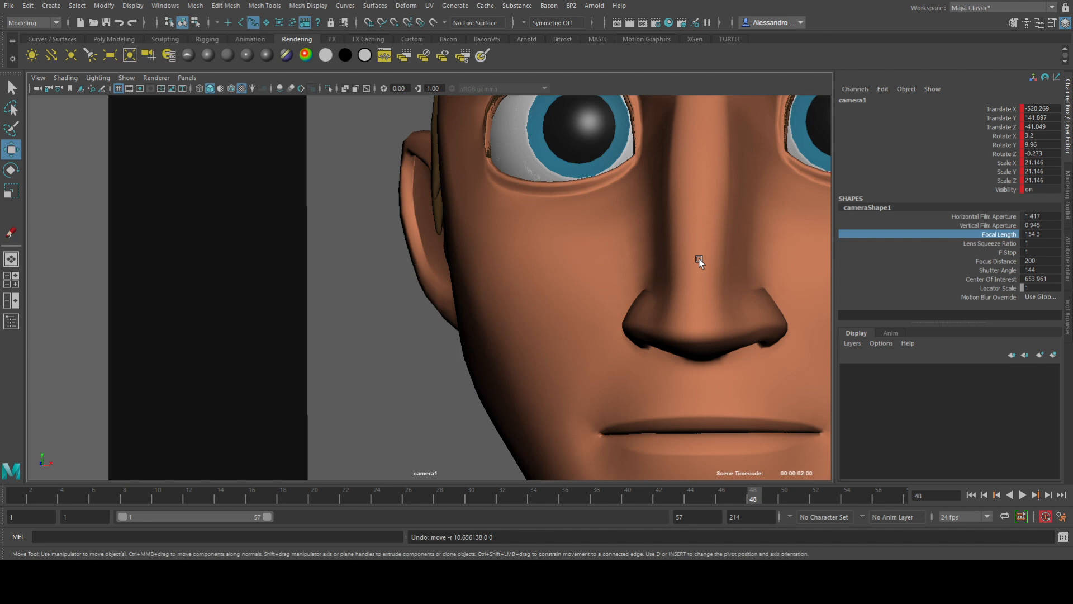
key(ctrl+z)
key(ctrl+z)
key(ctrl+z)
key(ctrl+z)
key(ctrl+z)
key(ctrl+z)
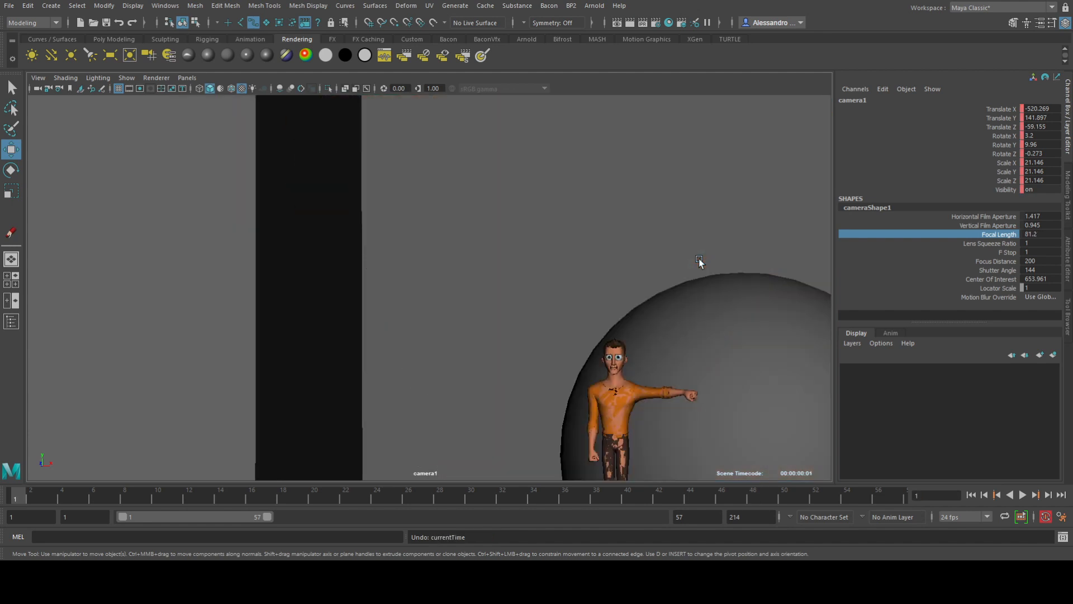
Step: Try moving camera1 upward and toward the distant character in the enlarged perspective view, and undo the move
key(space)
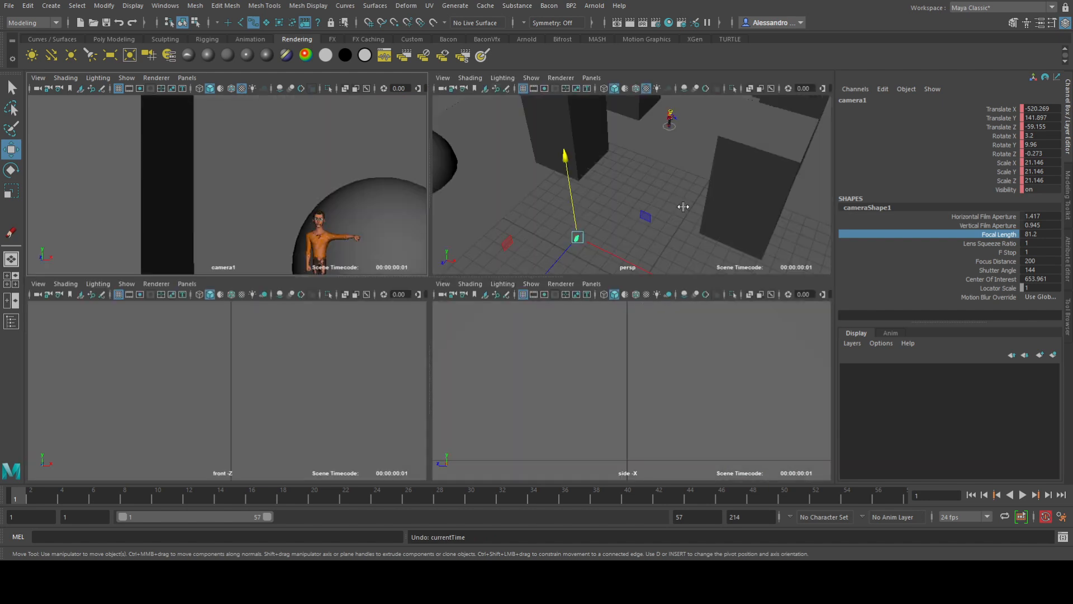
key(space)
alt+drag(355, 243, 358, 235)
alt+middle_drag(358, 235, 481, 149)
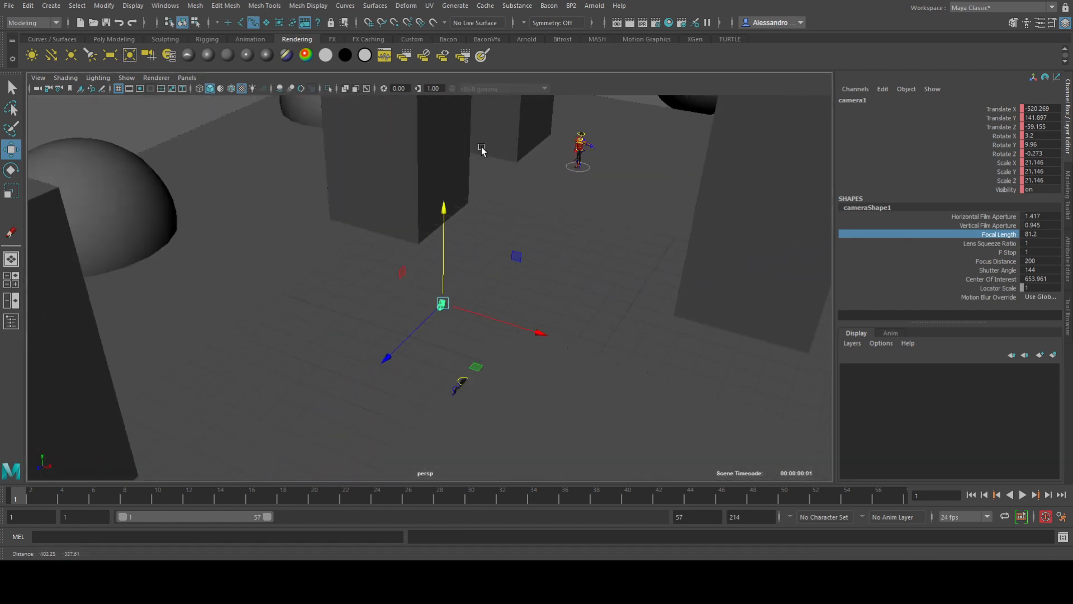
alt+drag(475, 251, 437, 213)
drag(429, 299, 575, 189)
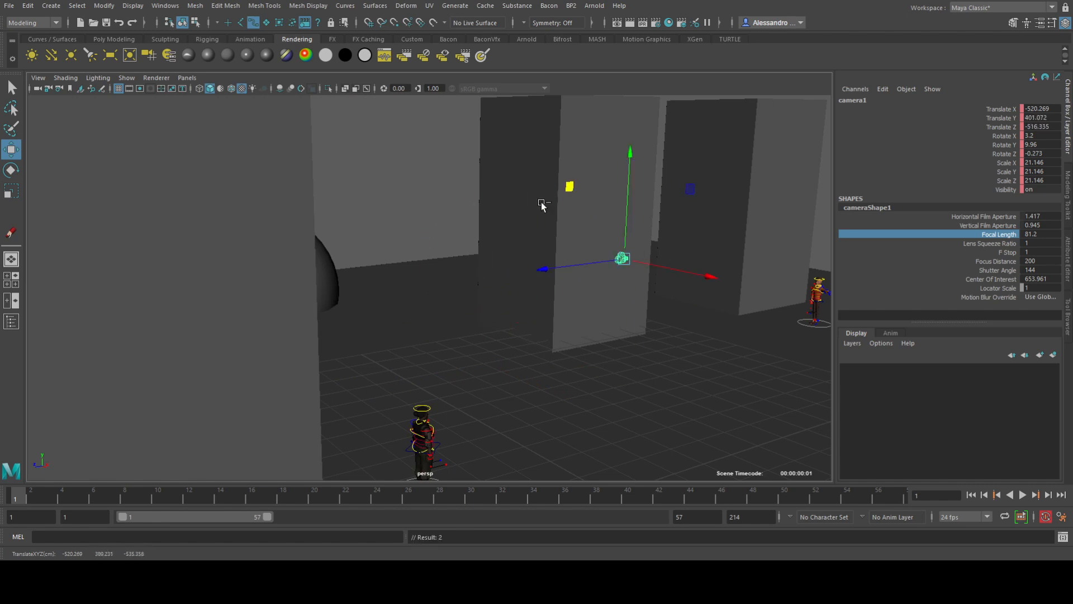
key(ctrl+z)
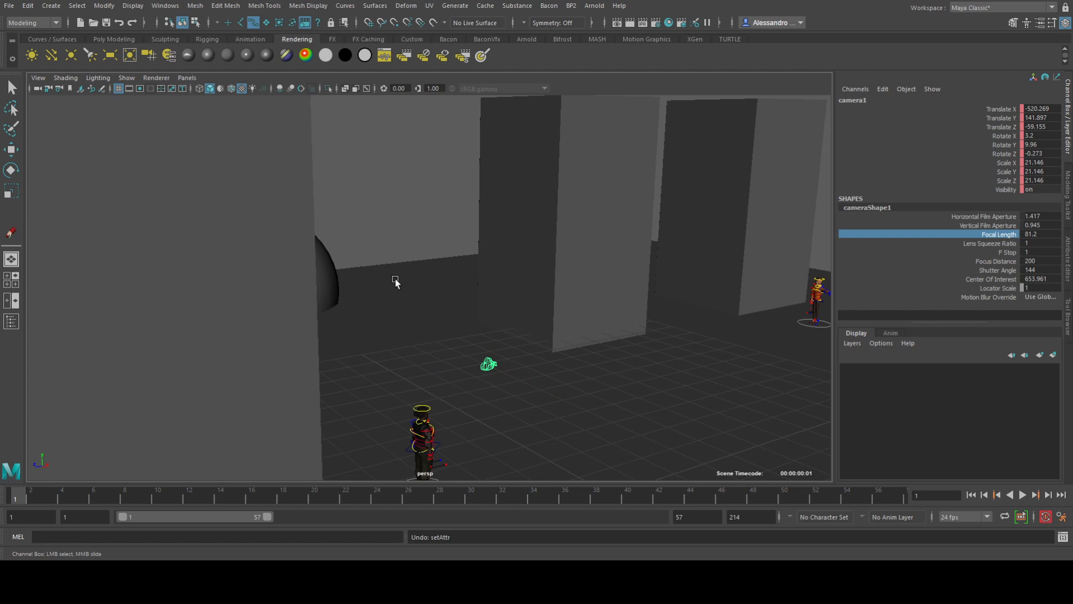
Step: Examine camera1 from several sides in the perspective view, including its placement relative to the characters and buildings
alt+drag(557, 281, 492, 283)
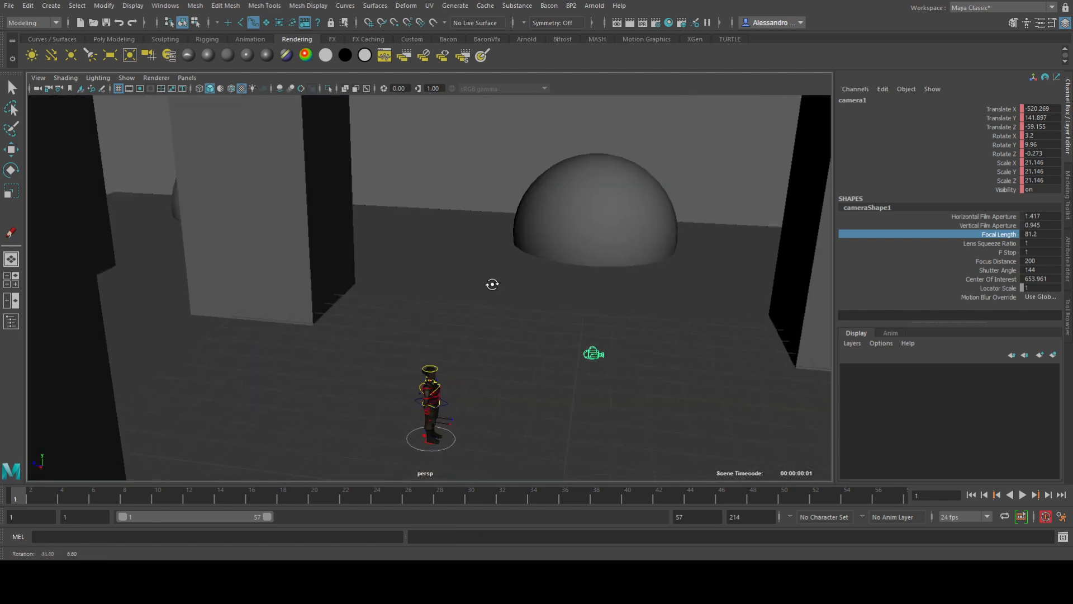
alt+right_drag(492, 283, 709, 350)
alt+middle_drag(709, 350, 482, 307)
alt+drag(468, 331, 584, 365)
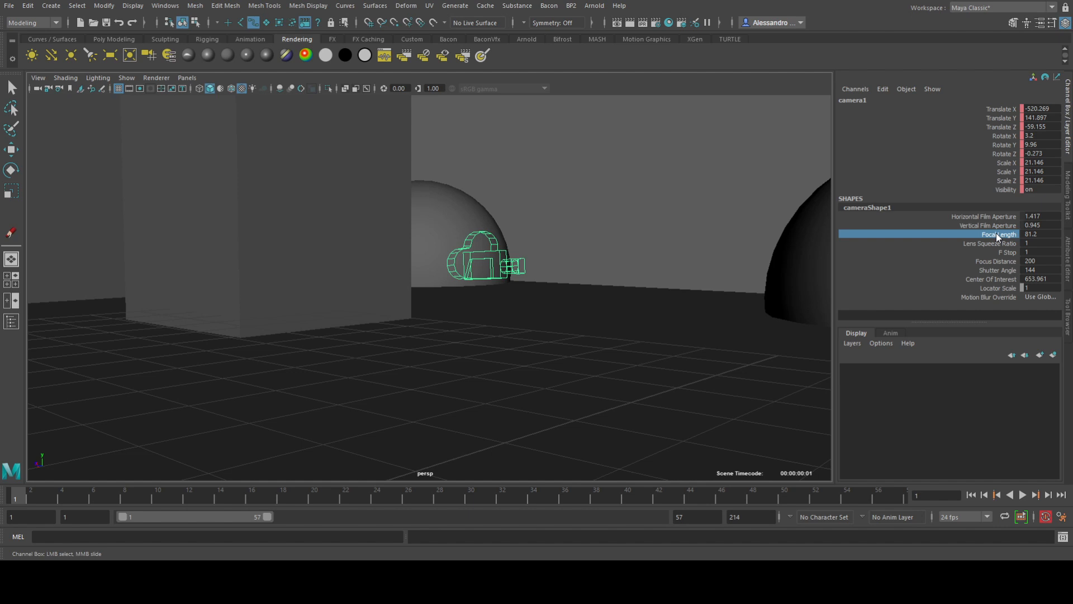
key(f)
alt+drag(658, 189, 481, 202)
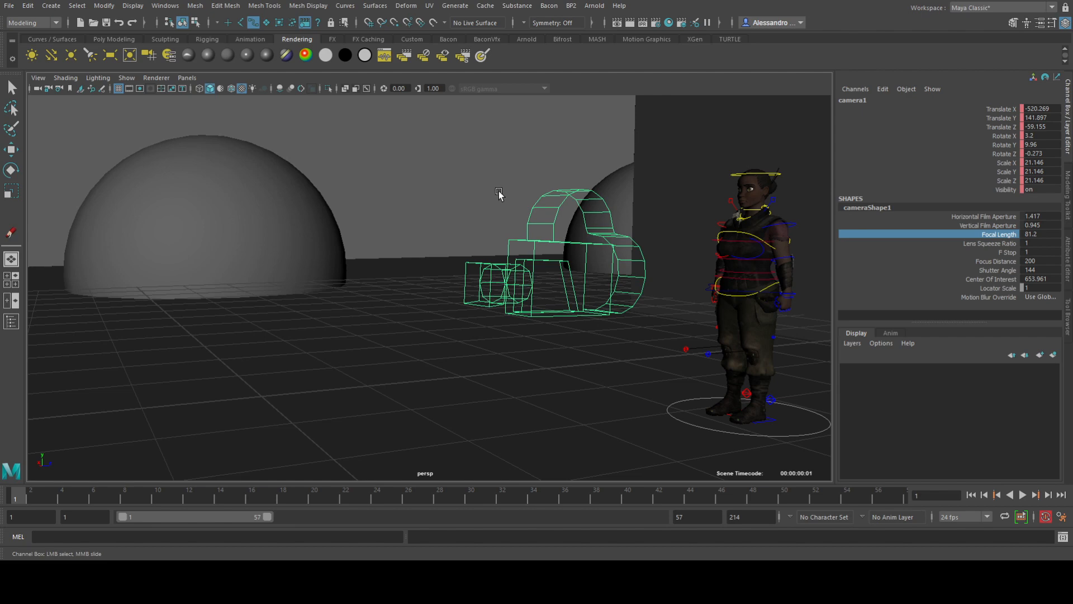
alt+drag(545, 168, 800, 187)
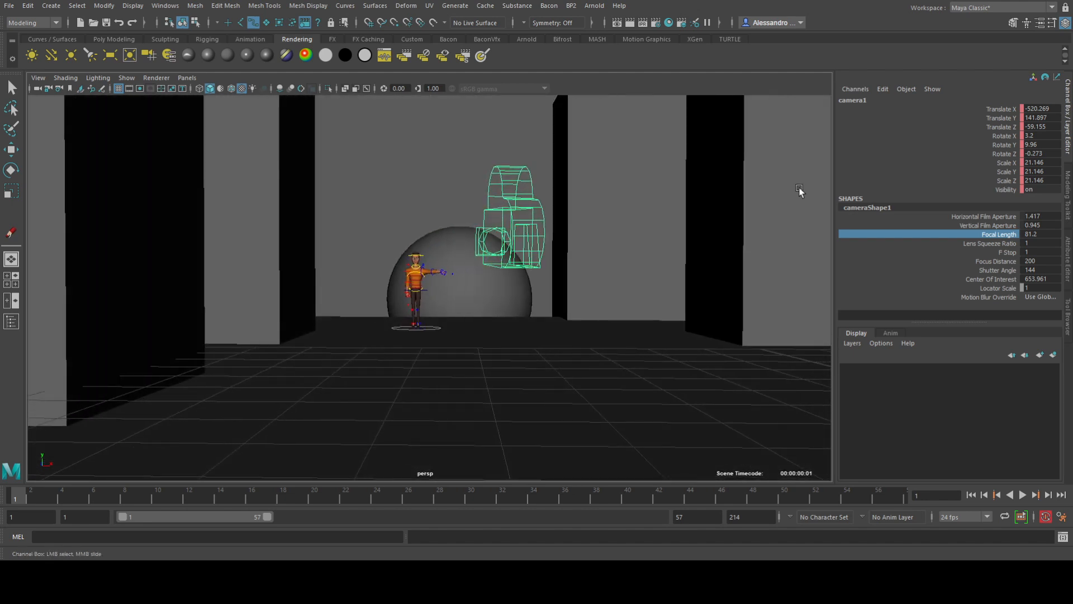